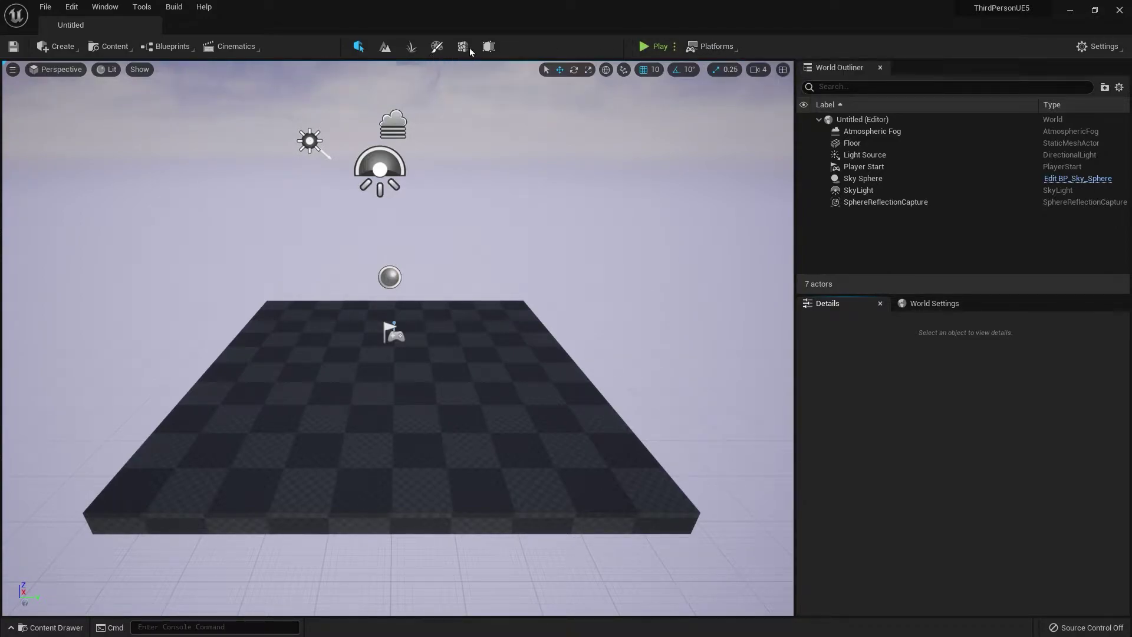
Step: Open the Input page of the engine section in the project settings
{"action": "left_click", "coordinate": [1098, 50]}
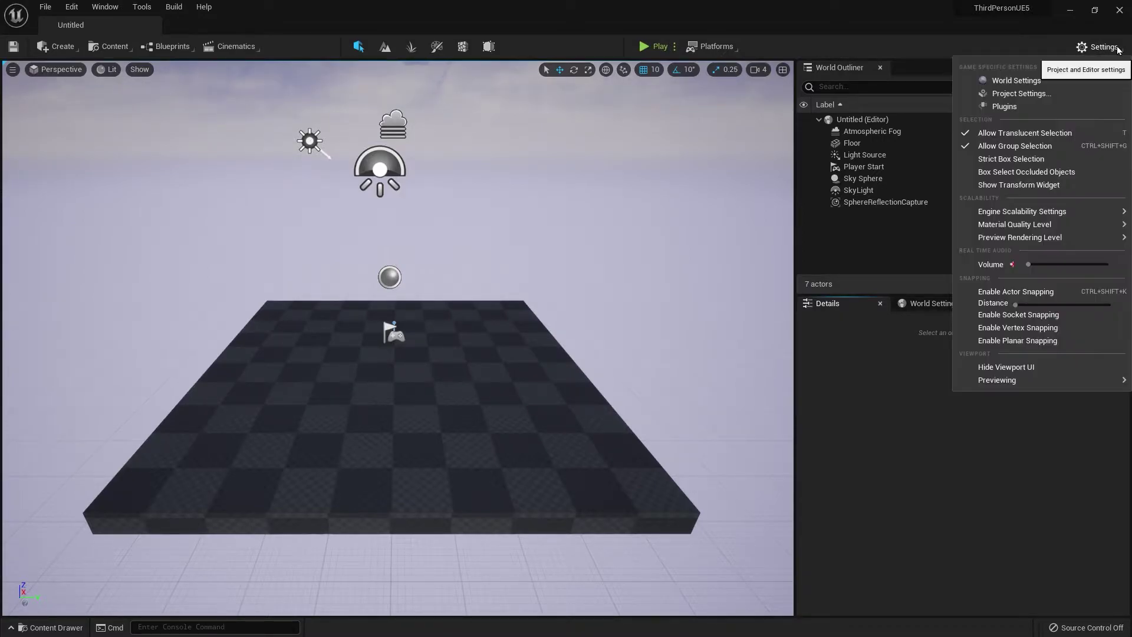
{"action": "left_click", "coordinate": [1044, 96]}
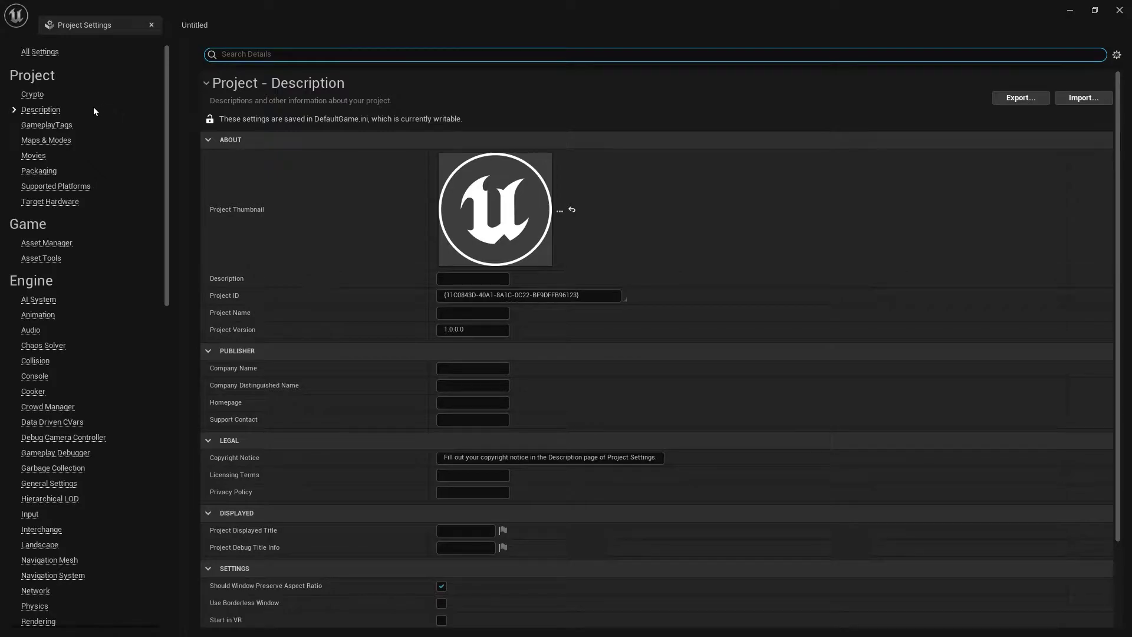
{"action": "scroll", "coordinate": [95, 111], "scroll_direction": "down", "scroll_amount": 1}
{"action": "scroll", "coordinate": [92, 108], "scroll_direction": "down", "scroll_amount": 4}
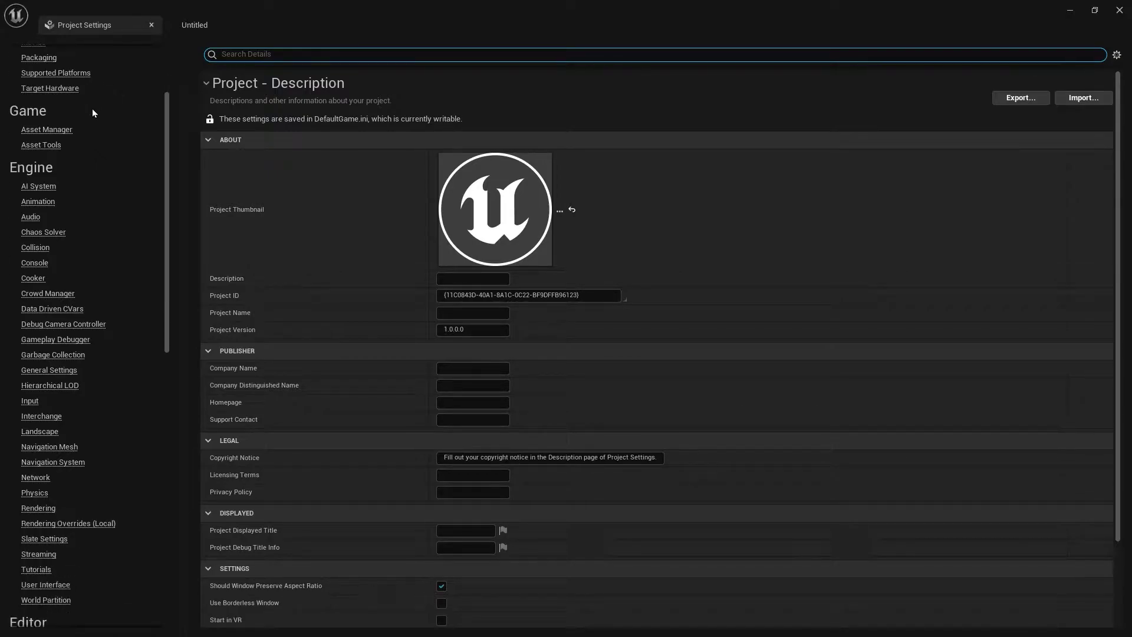
{"action": "scroll", "coordinate": [84, 111], "scroll_direction": "down", "scroll_amount": 2}
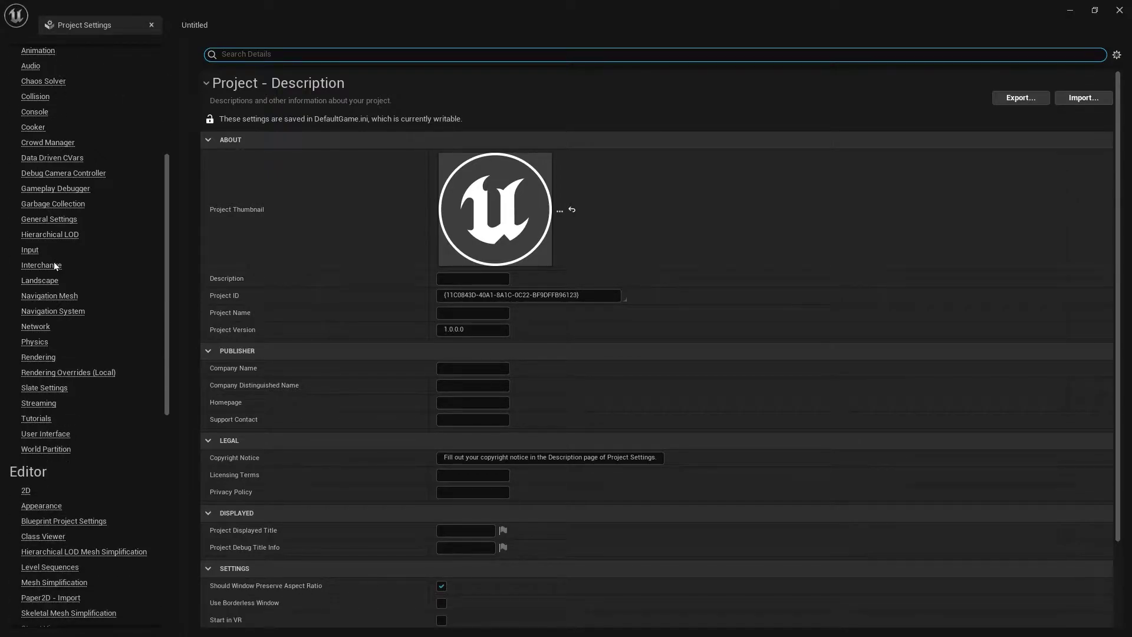
{"action": "left_click", "coordinate": [31, 251]}
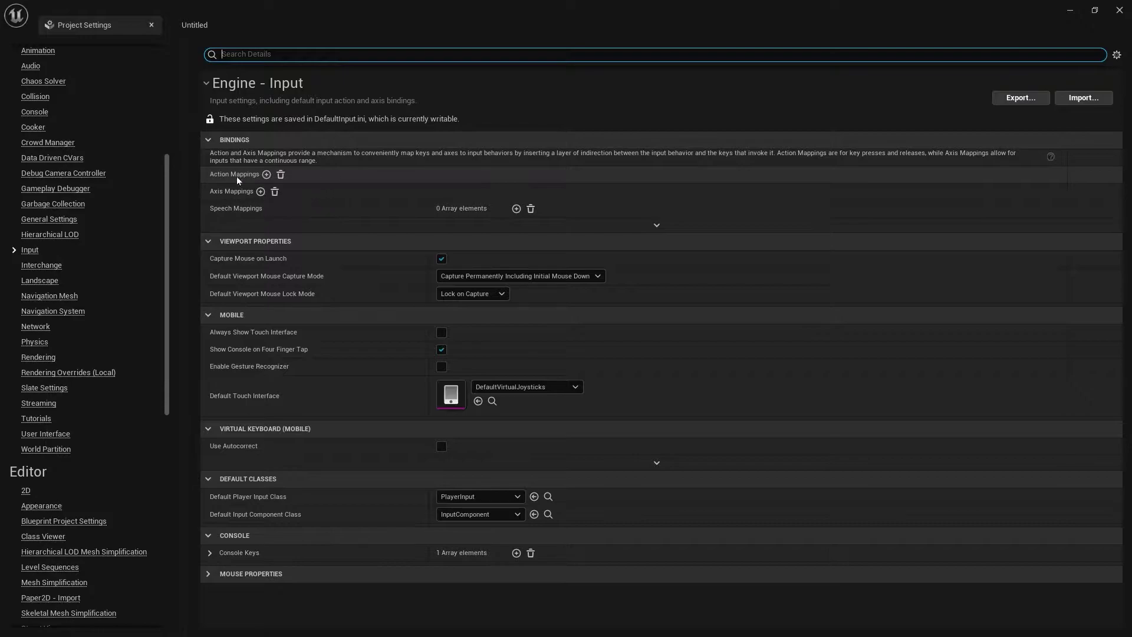
Step: Collapse the Viewport Properties, Mobile, Virtual Keyboard, Default Classes and Console sections of the input settings
{"action": "left_click", "coordinate": [208, 241]}
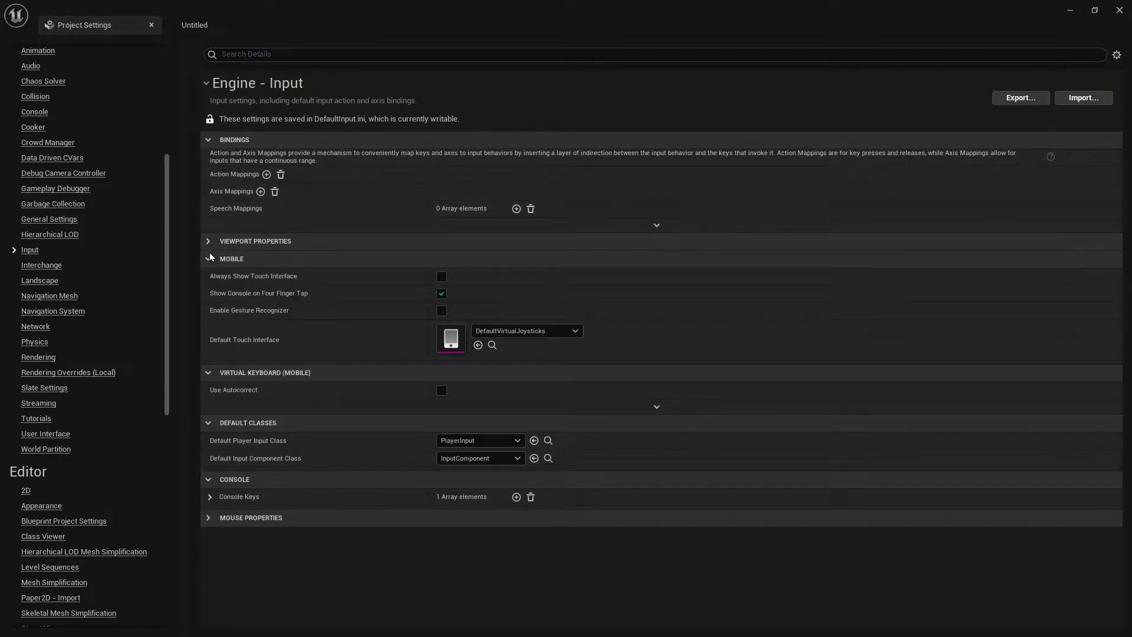
{"action": "left_click", "coordinate": [208, 259]}
{"action": "left_click", "coordinate": [209, 276]}
{"action": "left_click", "coordinate": [208, 294]}
{"action": "left_click", "coordinate": [209, 311]}
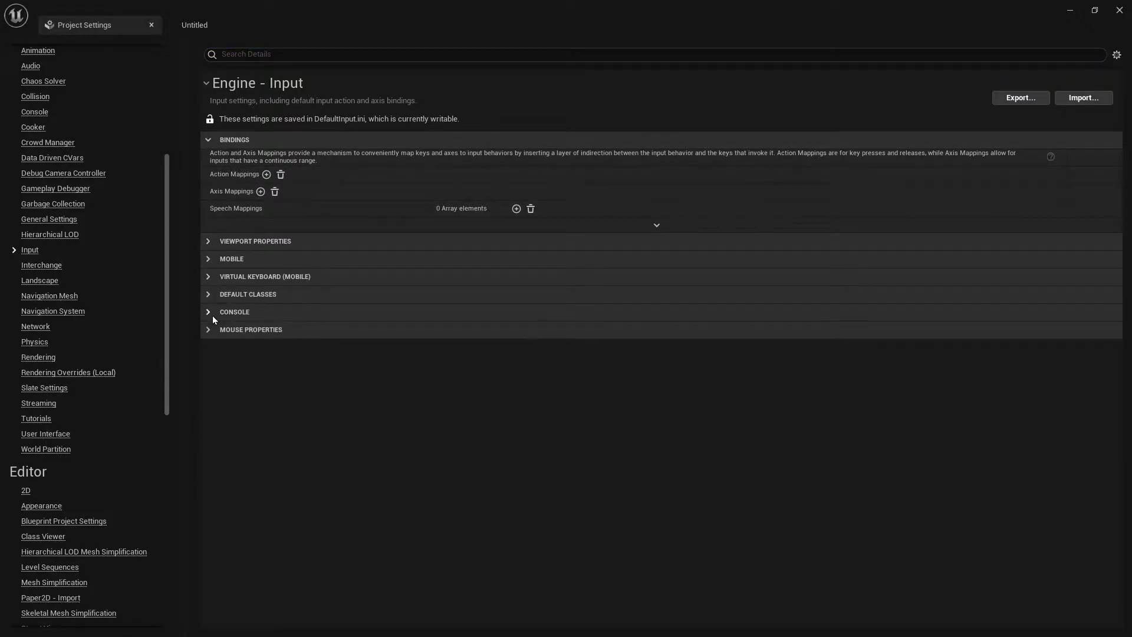
Step: Add three new action mappings and name the first one Jump
{"action": "left_click", "coordinate": [266, 174]}
{"action": "left_click", "coordinate": [211, 174]}
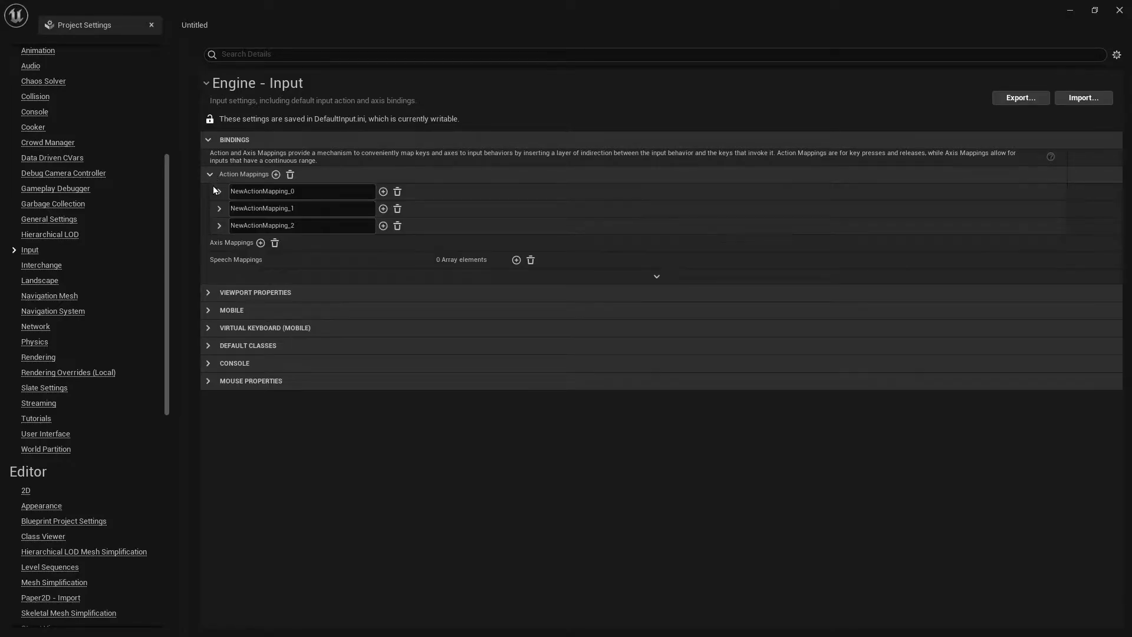
{"action": "left_click", "coordinate": [324, 197]}
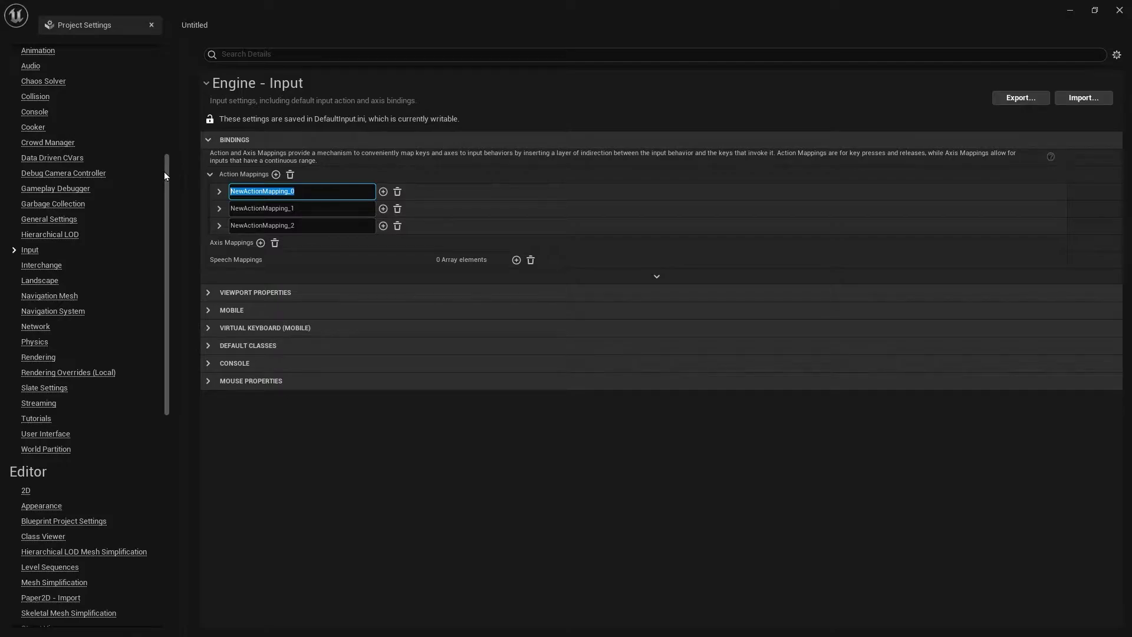
{"action": "type", "text": "Jump"}
{"action": "key", "text": "Return"}
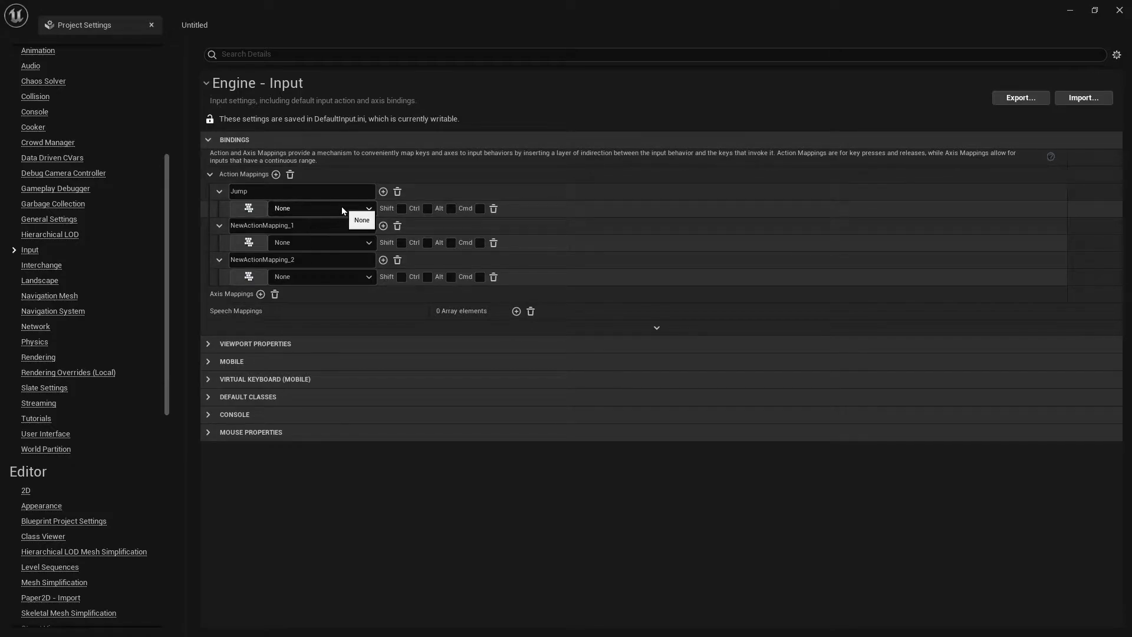
Step: Bind the Jump action to the keyboard's Space Bar
{"action": "left_click", "coordinate": [325, 209]}
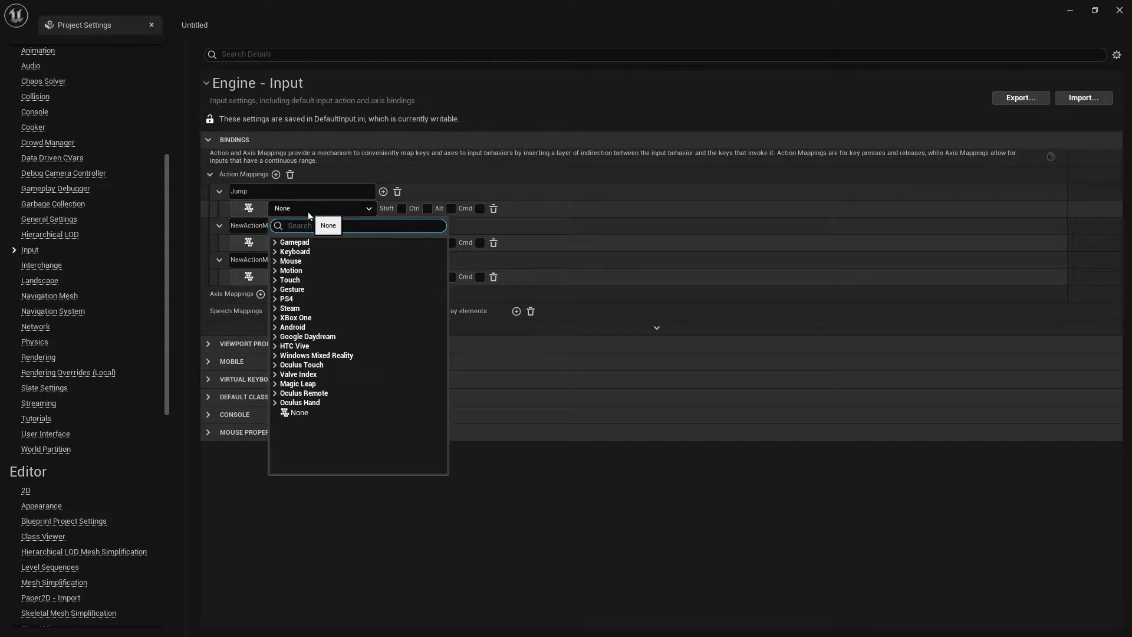
{"action": "left_click", "coordinate": [277, 254]}
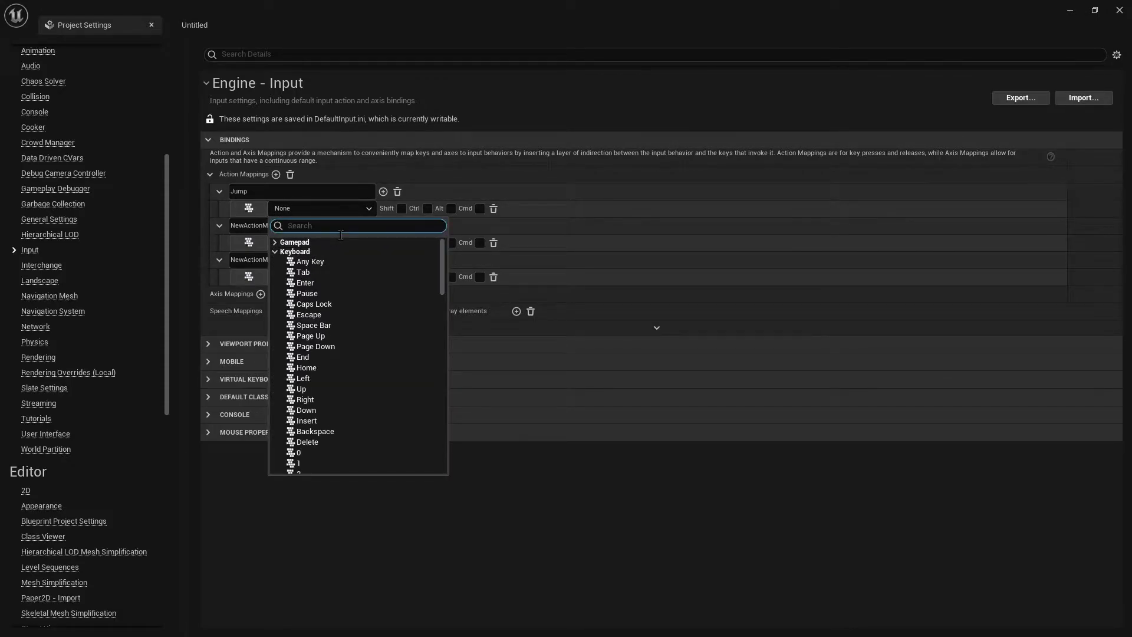
{"action": "type", "text": "space"}
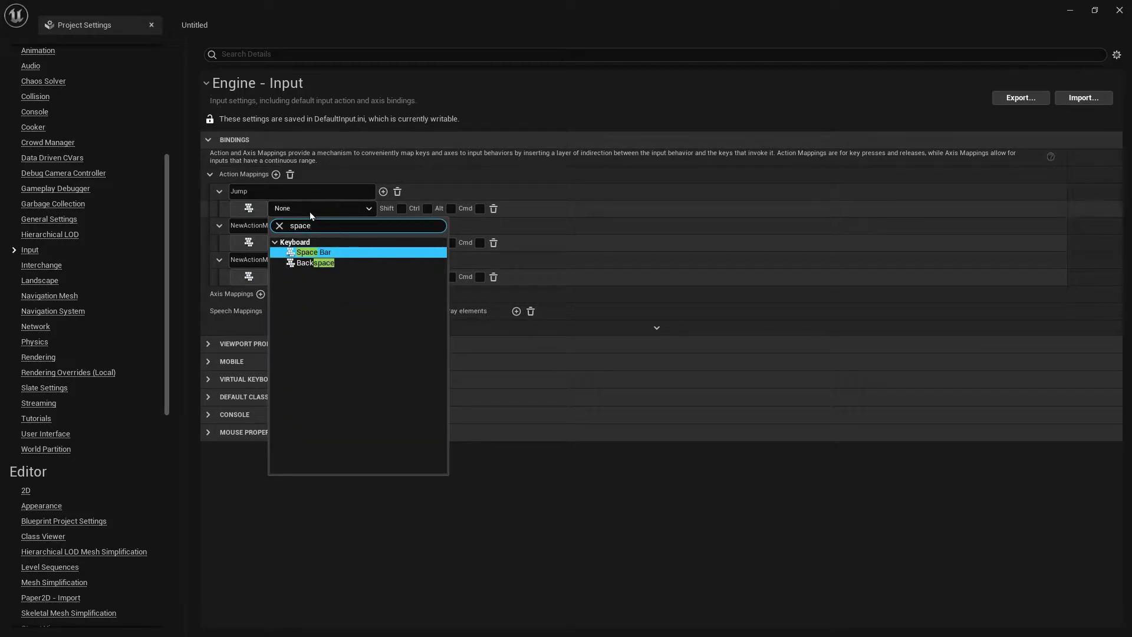
{"action": "left_click", "coordinate": [312, 252]}
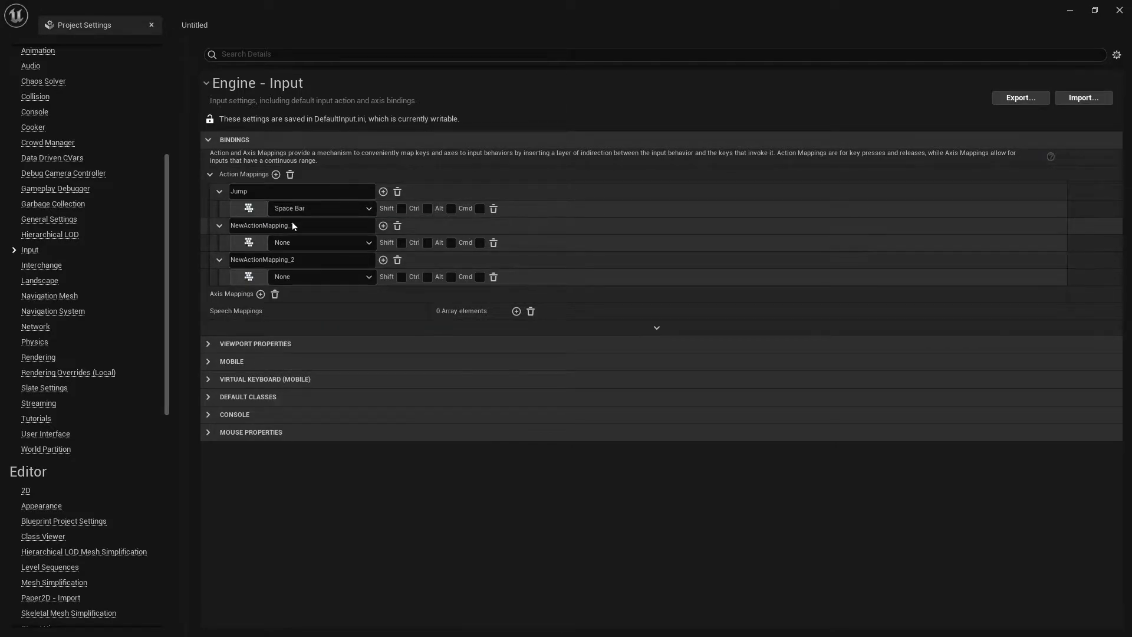
Step: Add a second binding to the Jump action and set it to Gamepad Face Button Bottom
{"action": "left_click", "coordinate": [383, 193]}
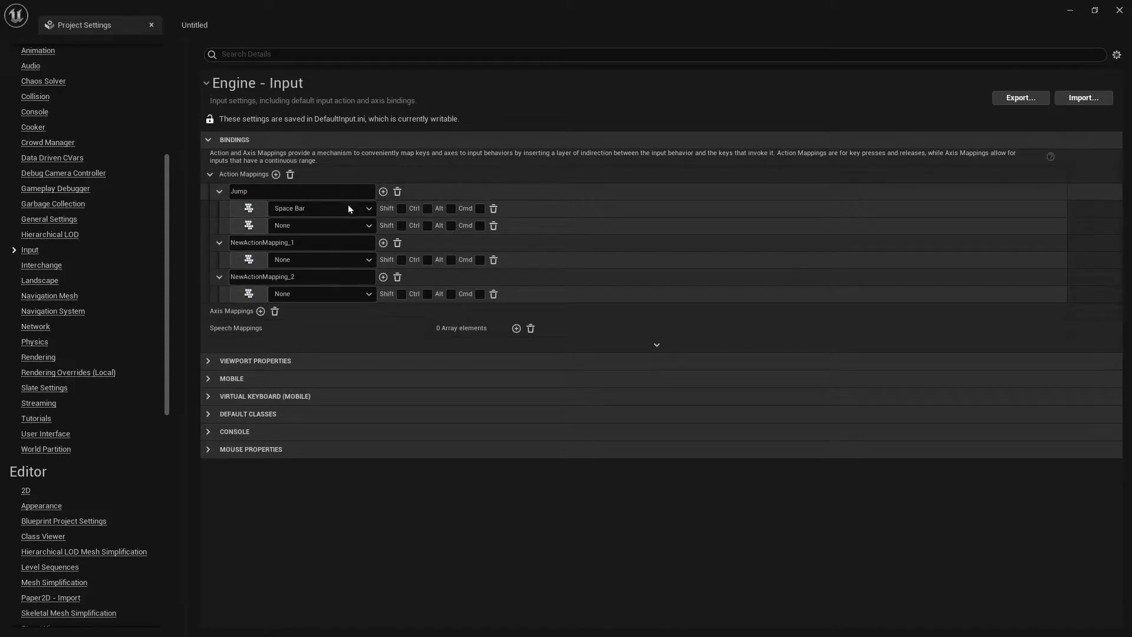
{"action": "left_click", "coordinate": [306, 226]}
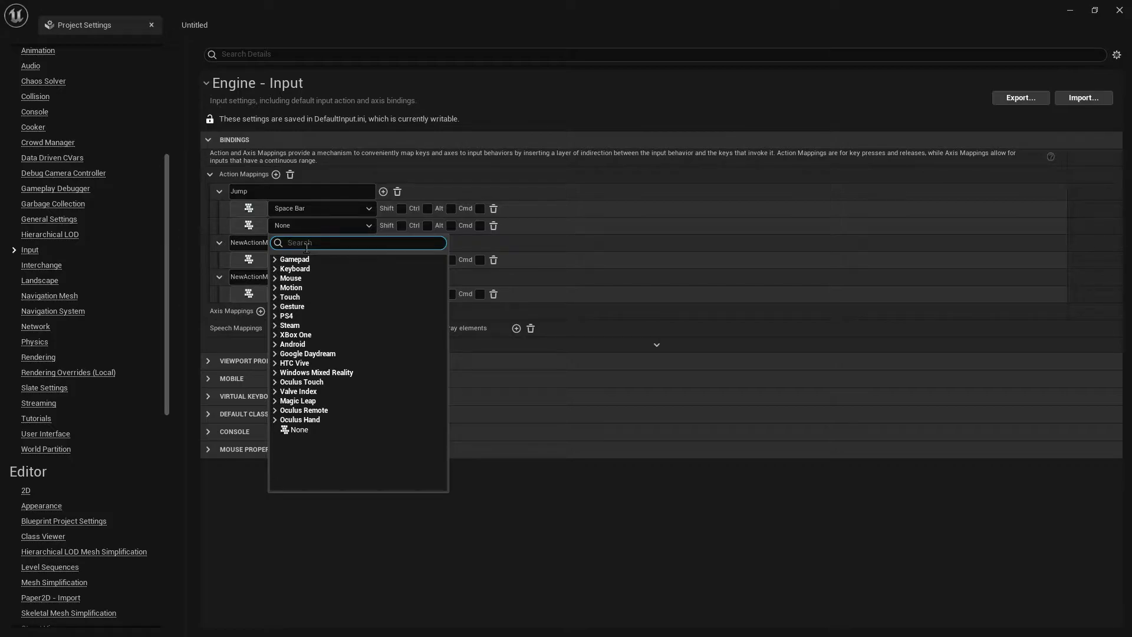
{"action": "type", "text": "face"}
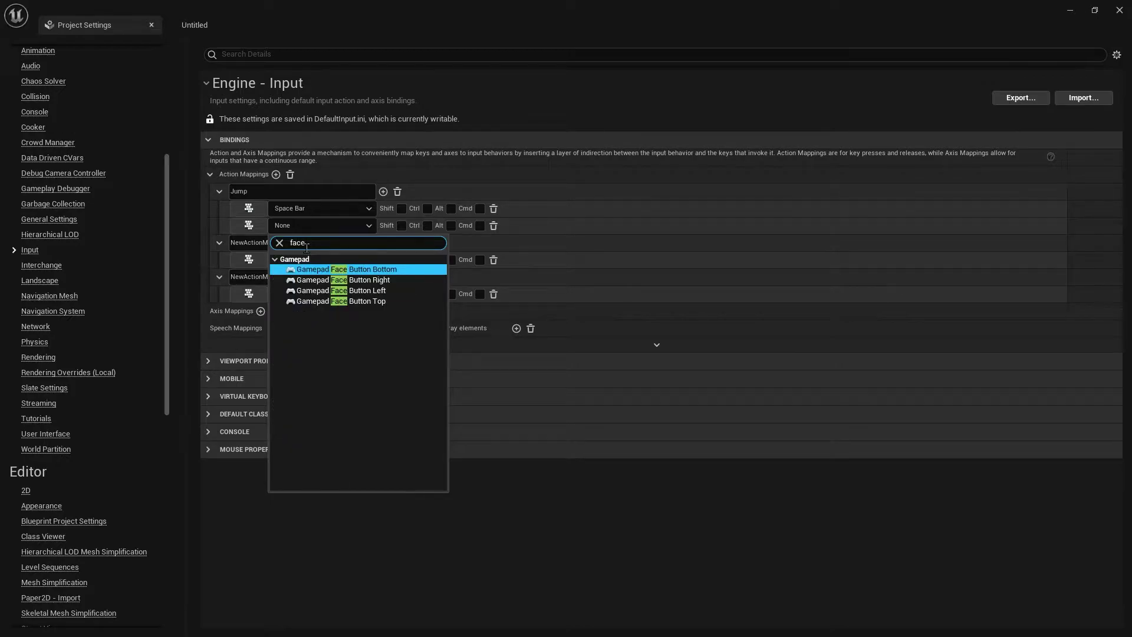
{"action": "left_click", "coordinate": [364, 271]}
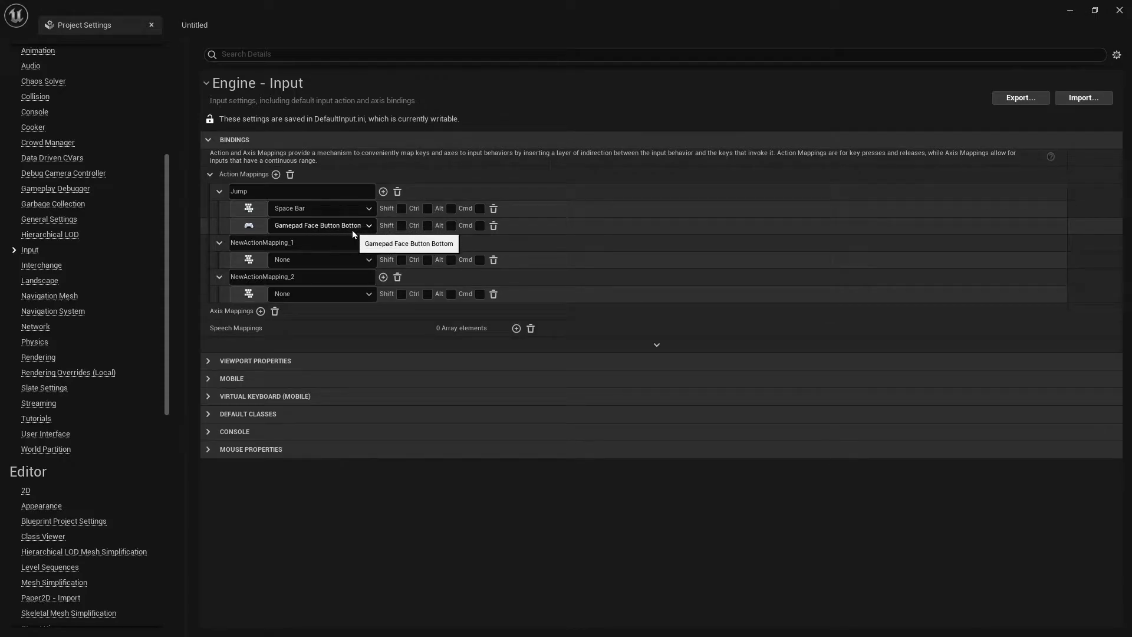
Step: Rename the second action mapping as Crouch
{"action": "left_click", "coordinate": [253, 242]}
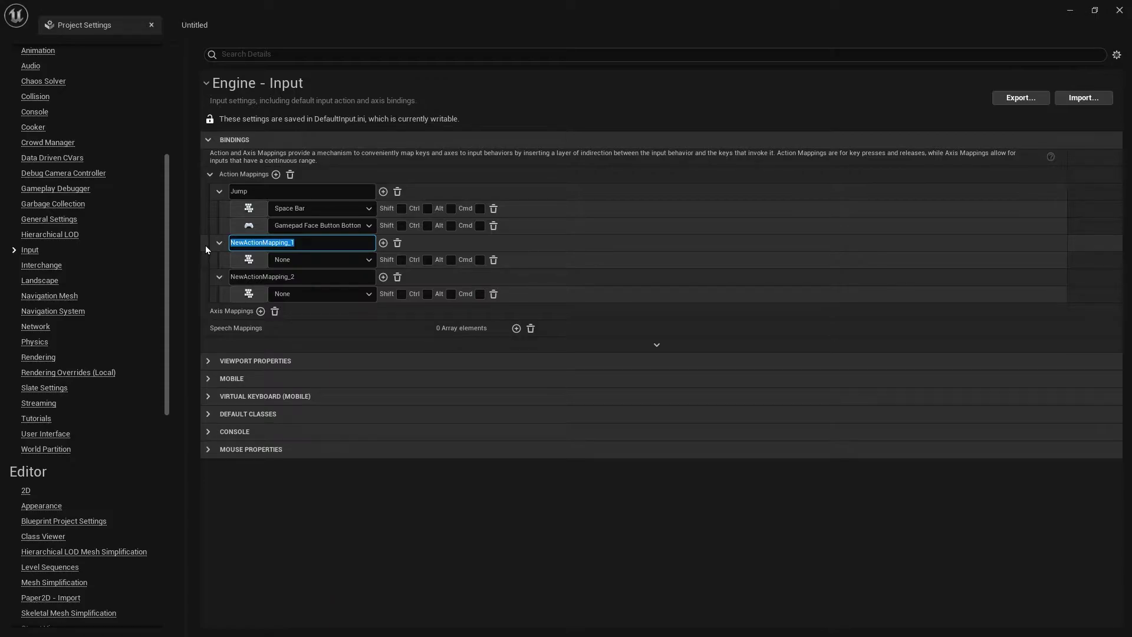
{"action": "type", "text": "Crouch\\"}
{"action": "key", "text": "BackSpace"}
{"action": "key", "text": "BackSpace"}
{"action": "type", "text": "h"}
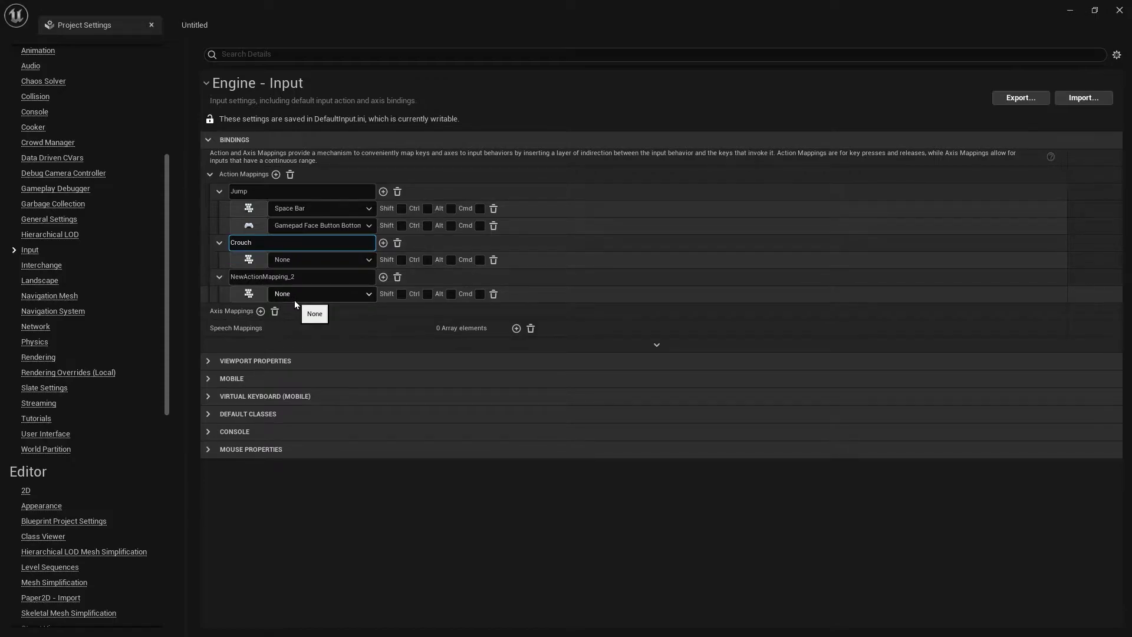
{"action": "key", "text": "Return"}
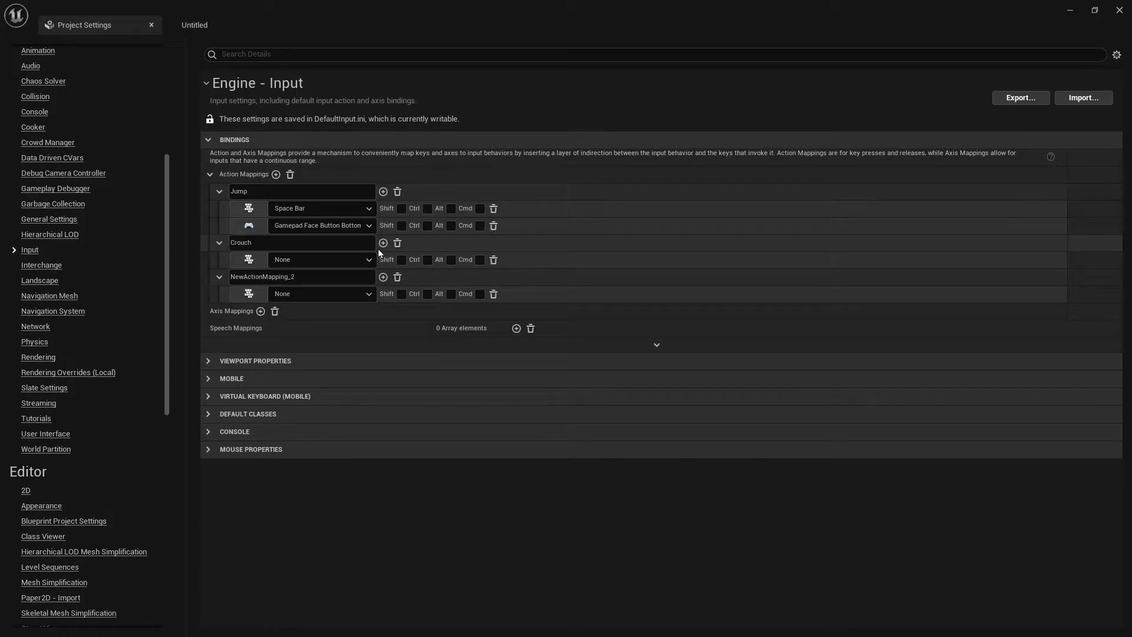
Step: Bind the Crouch action to the keyboard's Left Shift
{"action": "left_click", "coordinate": [313, 260]}
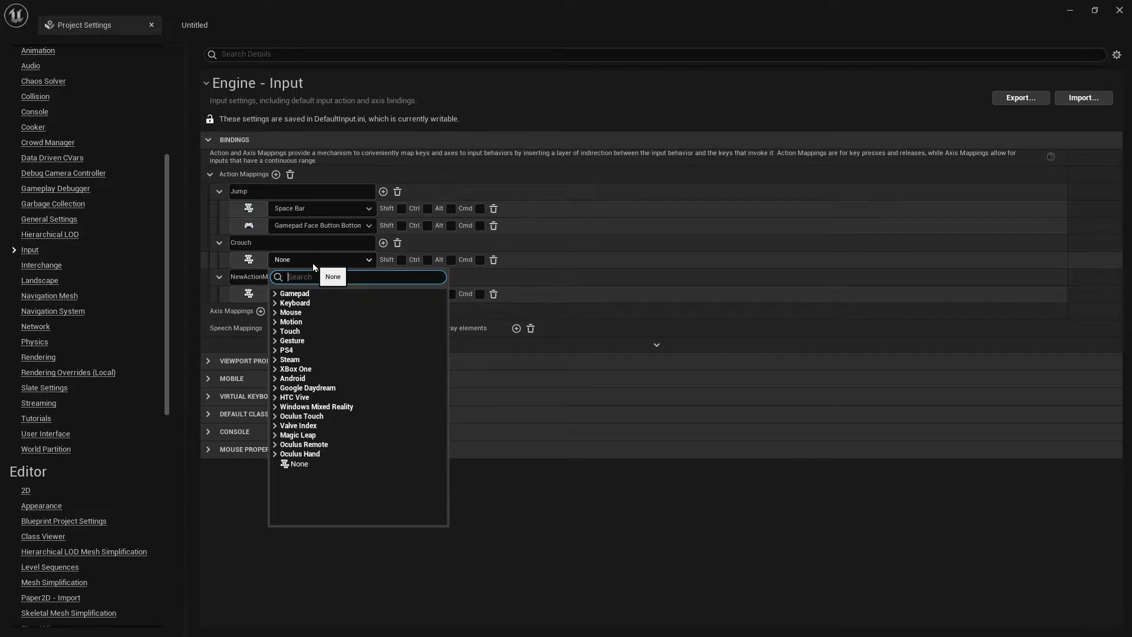
{"action": "type", "text": "Left"}
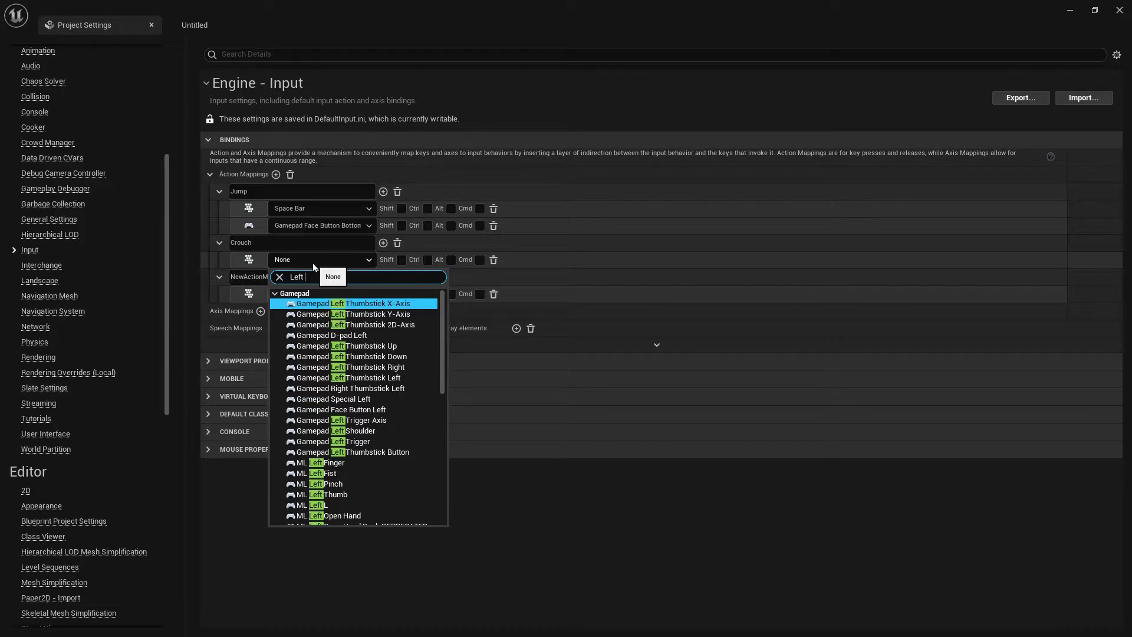
{"action": "type", "text": " sh"}
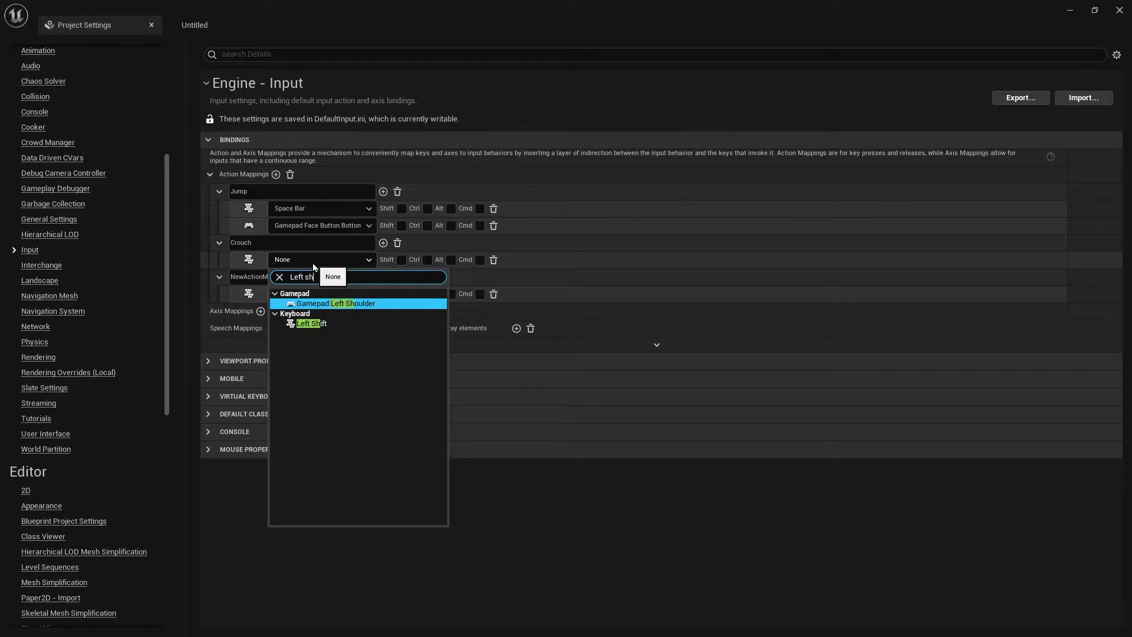
{"action": "left_click", "coordinate": [317, 324]}
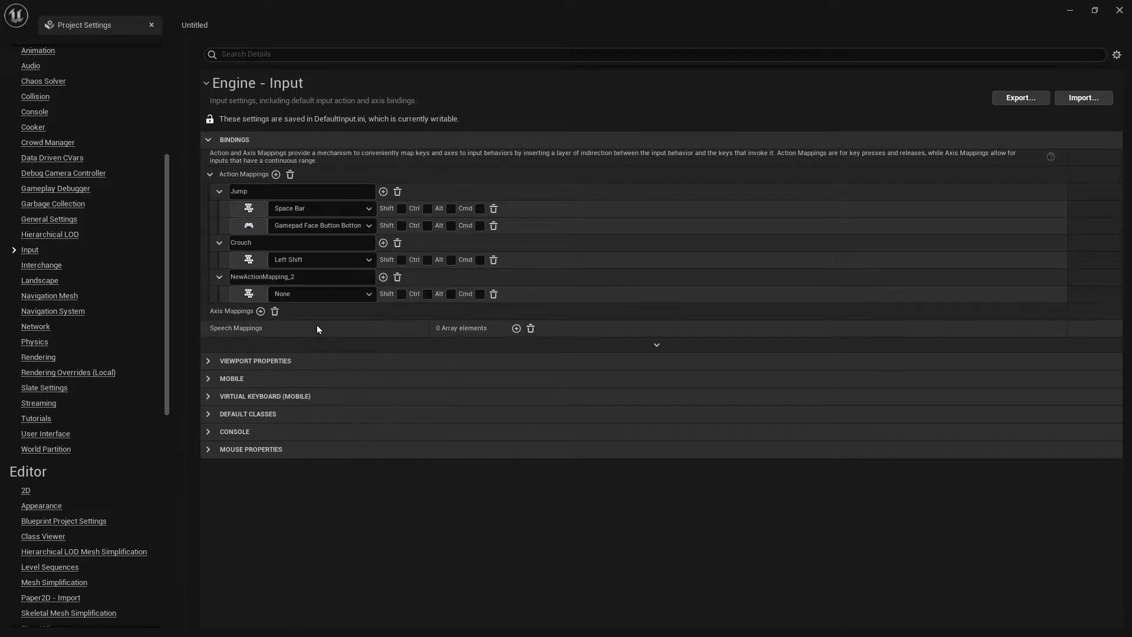
Step: Add a second binding to the Crouch action and set it to Gamepad Right Shoulder
{"action": "left_click", "coordinate": [383, 243]}
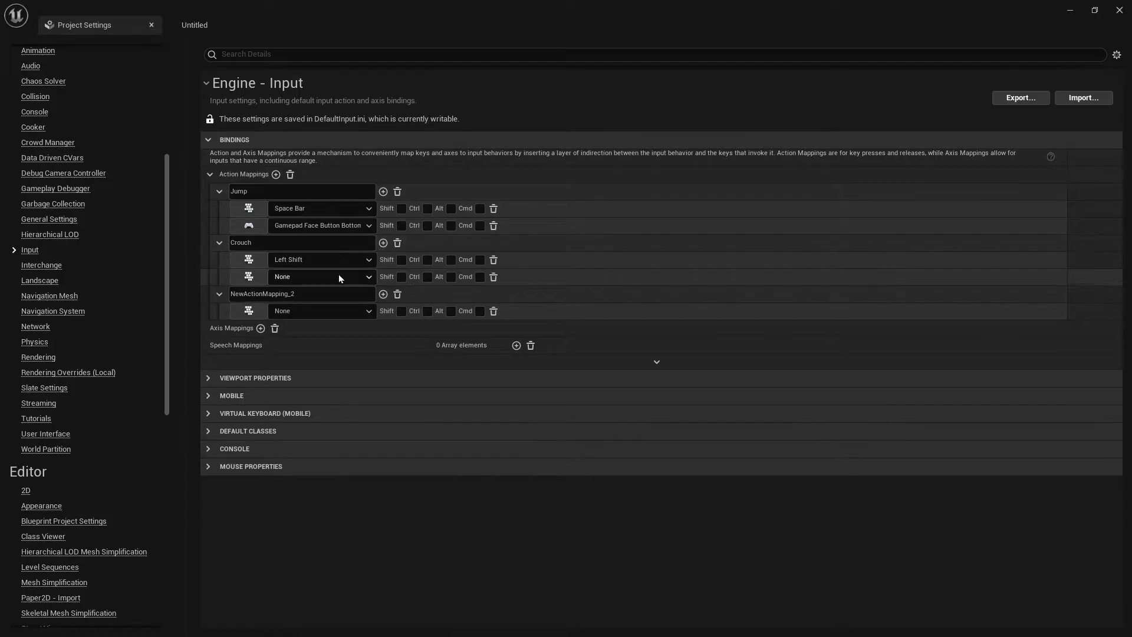
{"action": "left_click", "coordinate": [332, 278]}
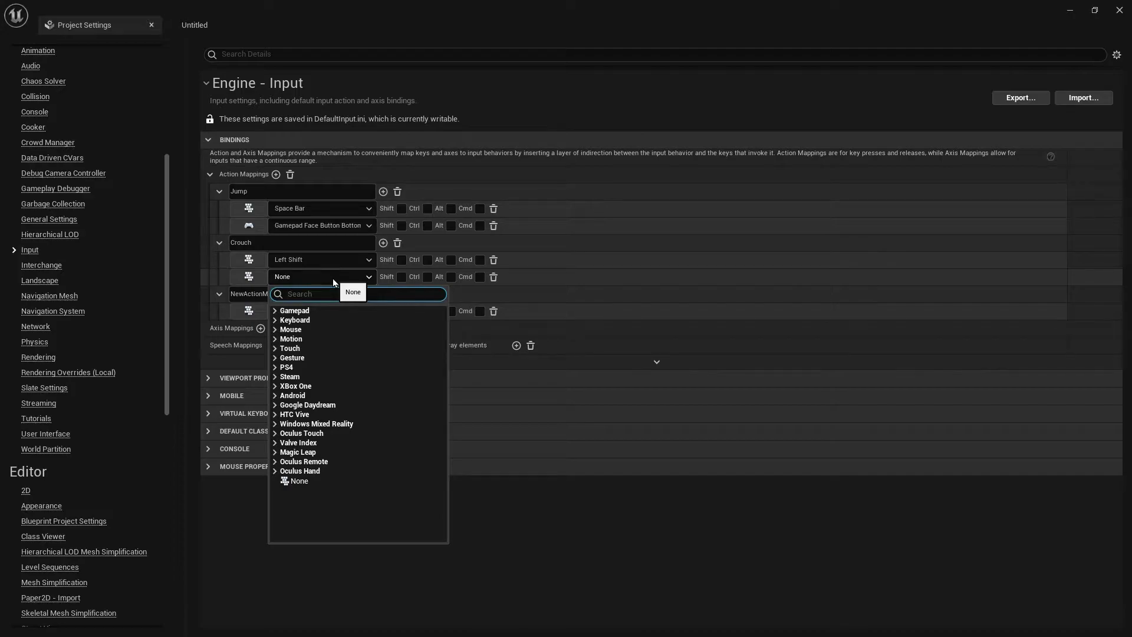
{"action": "type", "text": "righ"}
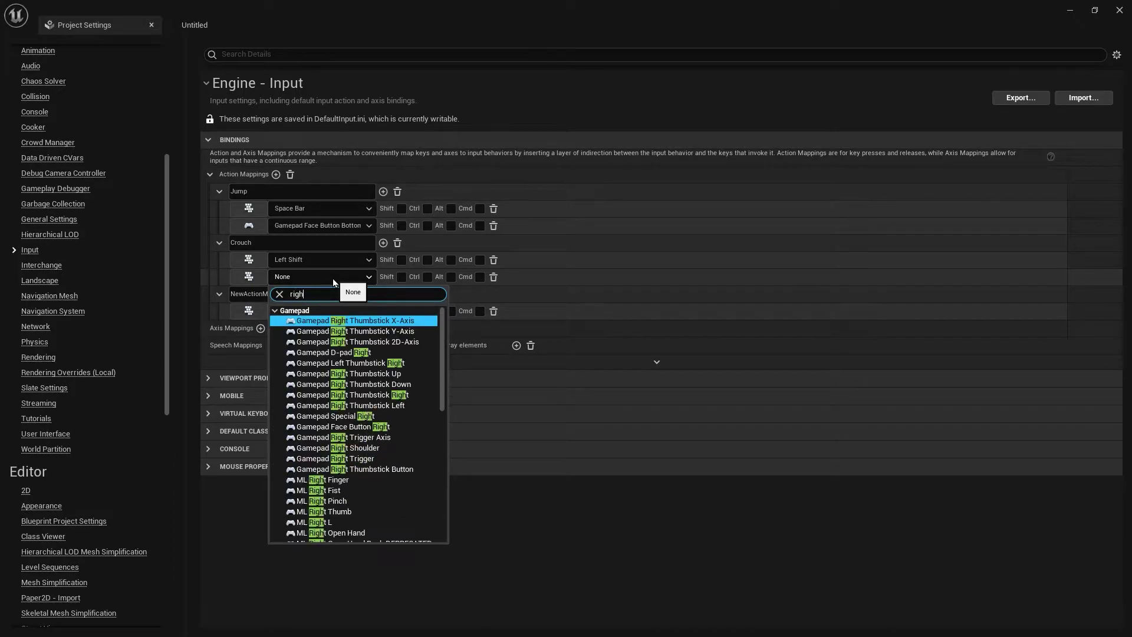
{"action": "type", "text": "t sh"}
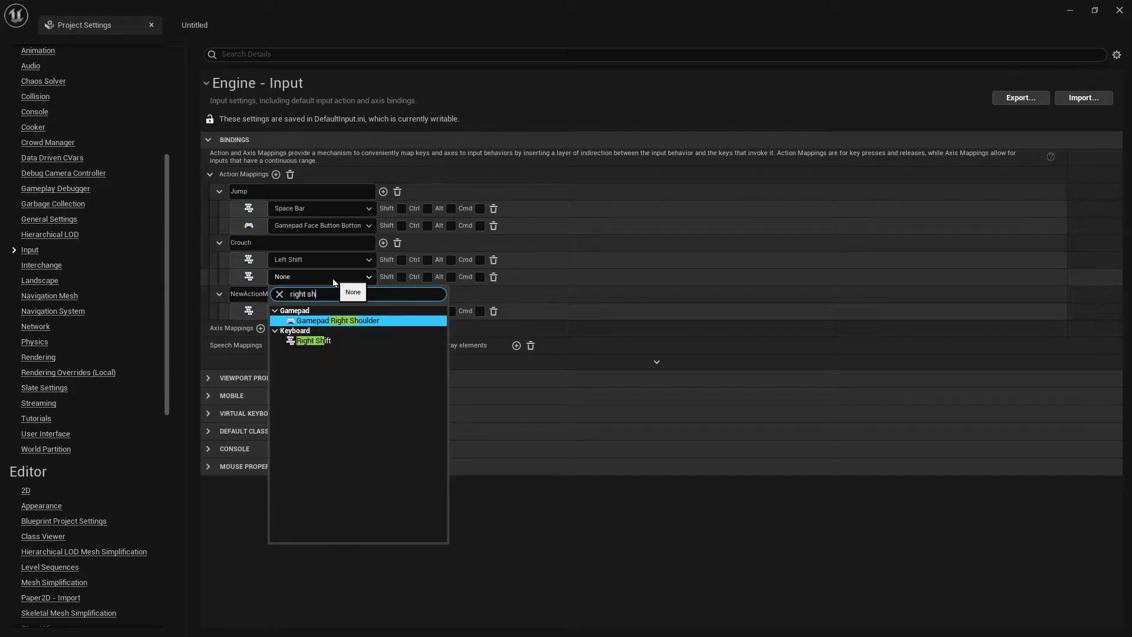
{"action": "left_click", "coordinate": [356, 321]}
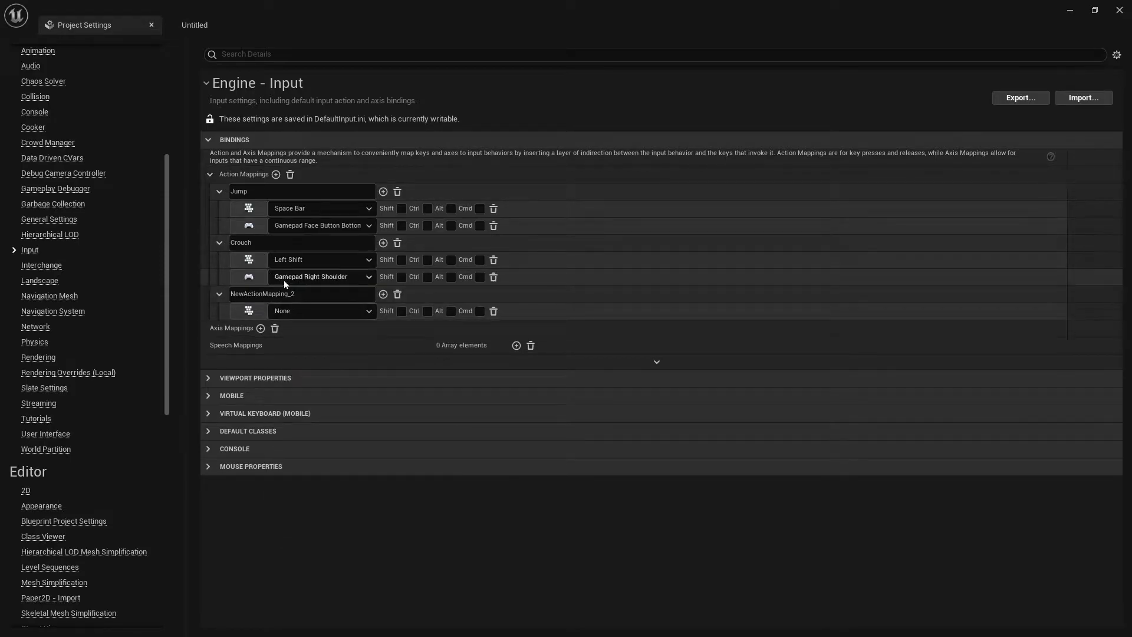
Step: Rename the third action mapping as Punch
{"action": "left_click", "coordinate": [311, 298]}
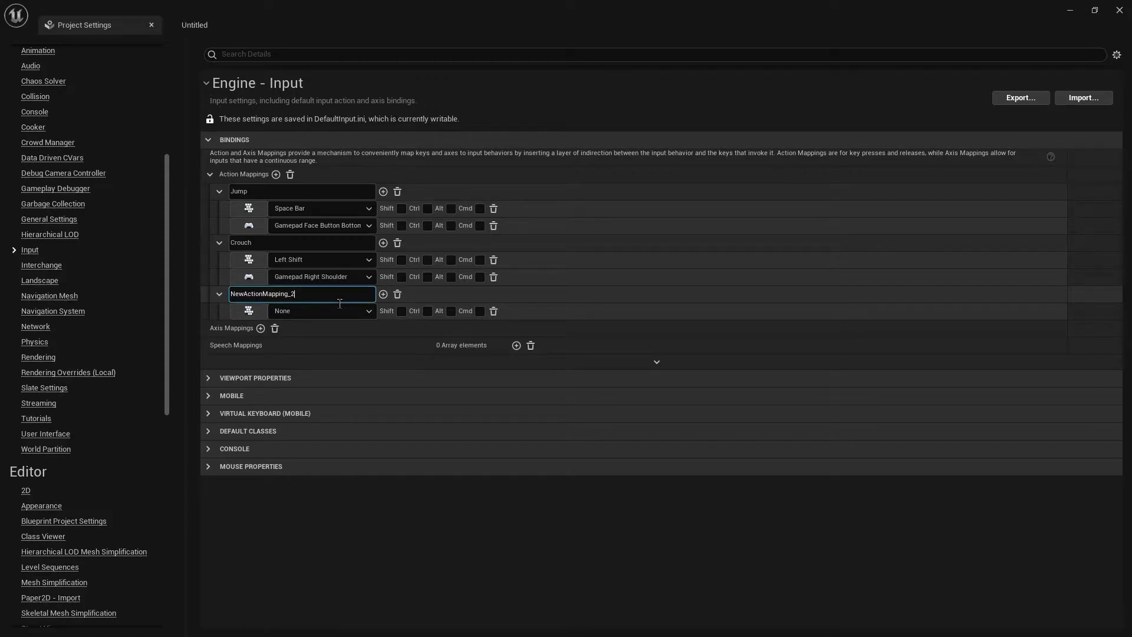
{"action": "left_click_drag", "start_coordinate": [302, 303], "coordinate": [218, 291]}
{"action": "type", "text": "Punch"}
{"action": "key", "text": "Return"}
Step: Bind the Punch action to the keyboard's E key
{"action": "left_click", "coordinate": [321, 313]}
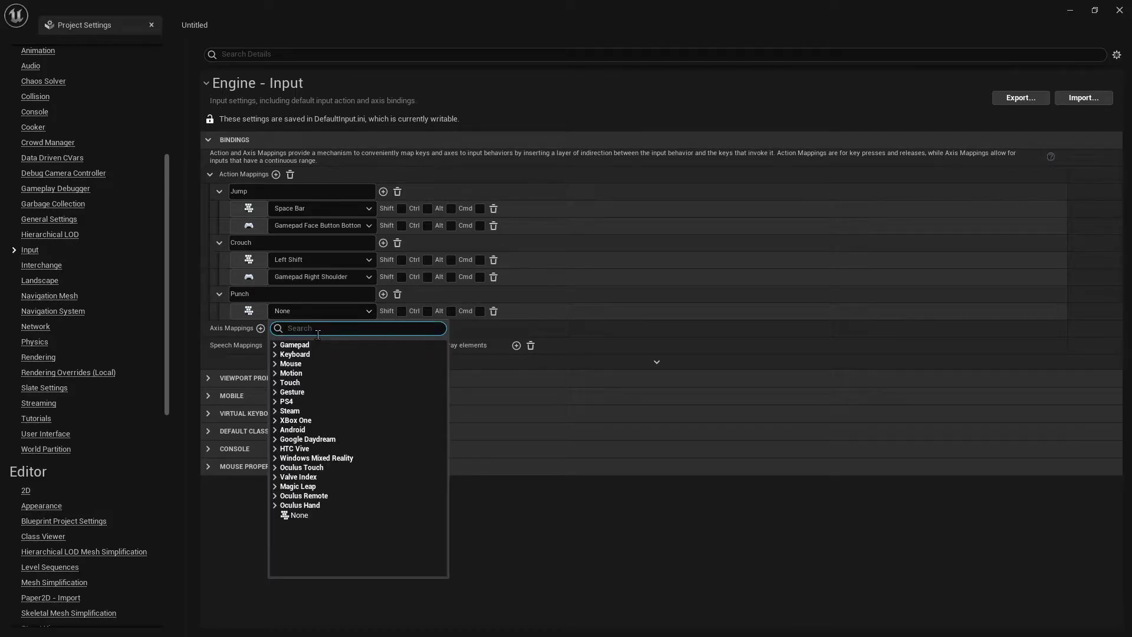
{"action": "type", "text": "E"}
{"action": "scroll", "coordinate": [340, 374], "scroll_direction": "down", "scroll_amount": 5}
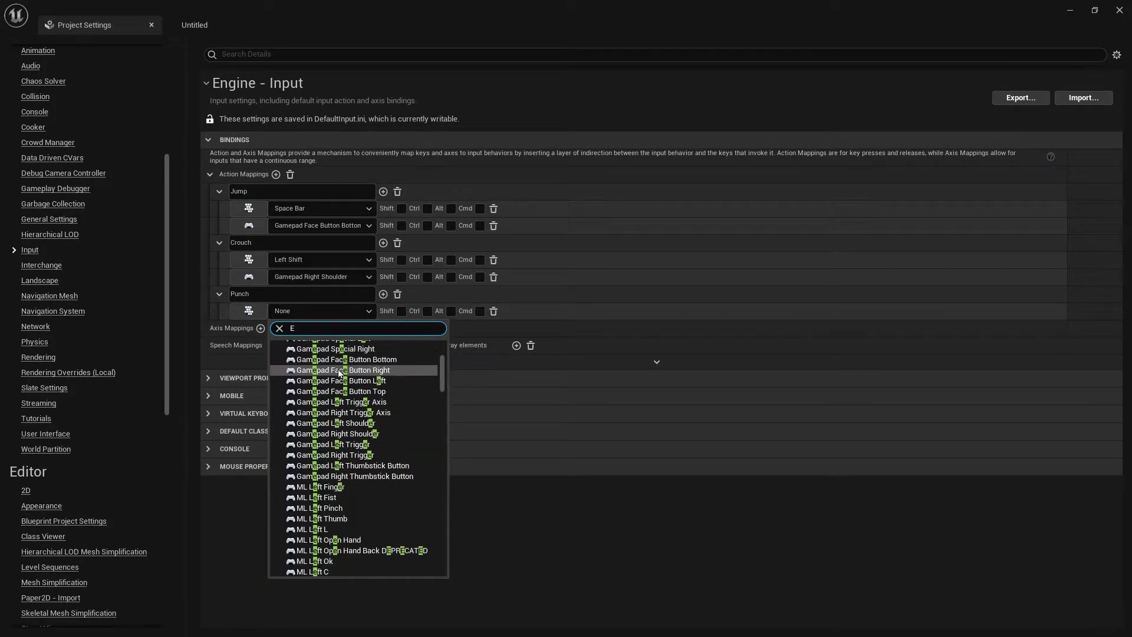
{"action": "scroll", "coordinate": [340, 374], "scroll_direction": "down", "scroll_amount": 4}
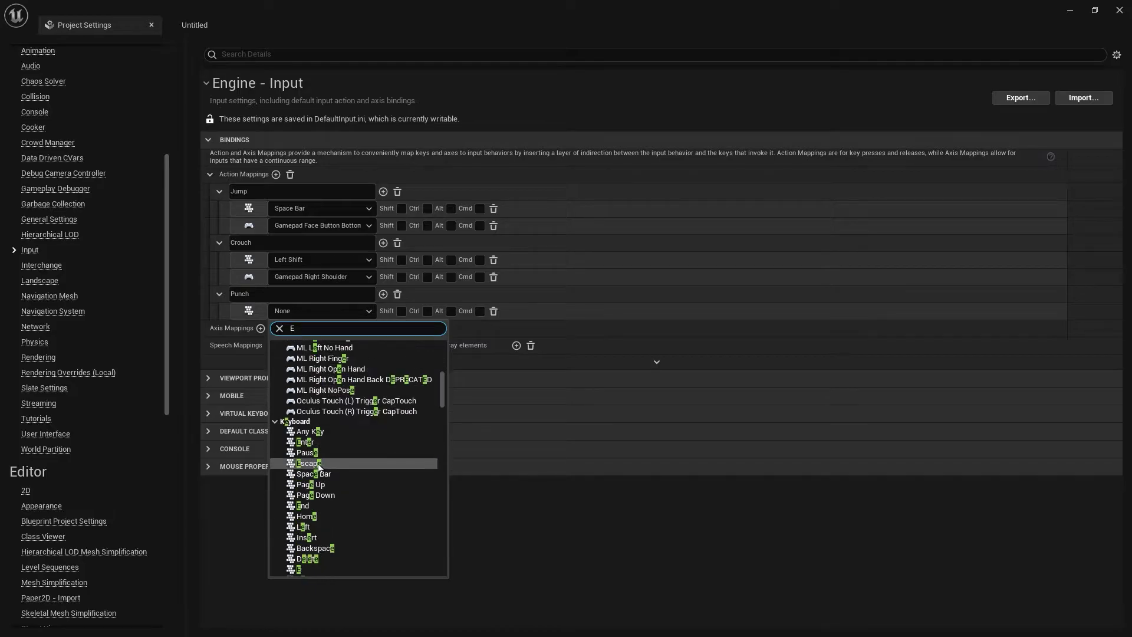
{"action": "scroll", "coordinate": [331, 504], "scroll_direction": "down", "scroll_amount": 2}
{"action": "left_click", "coordinate": [320, 512]}
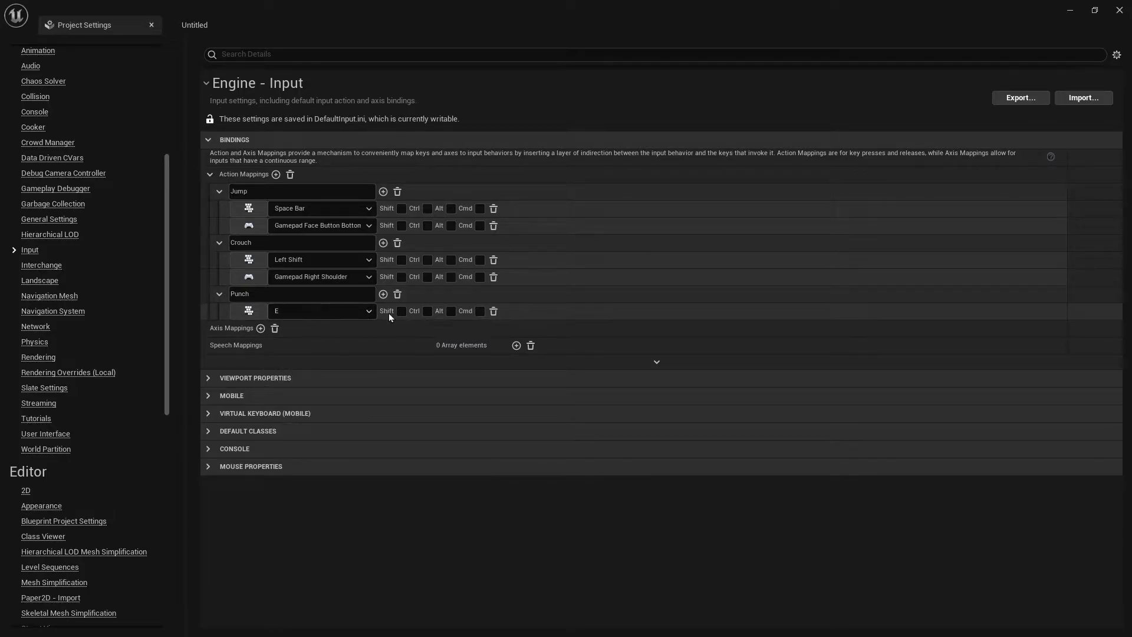
Step: Add a second binding to the Punch action and set it to Gamepad Face Button Left
{"action": "left_click", "coordinate": [384, 296]}
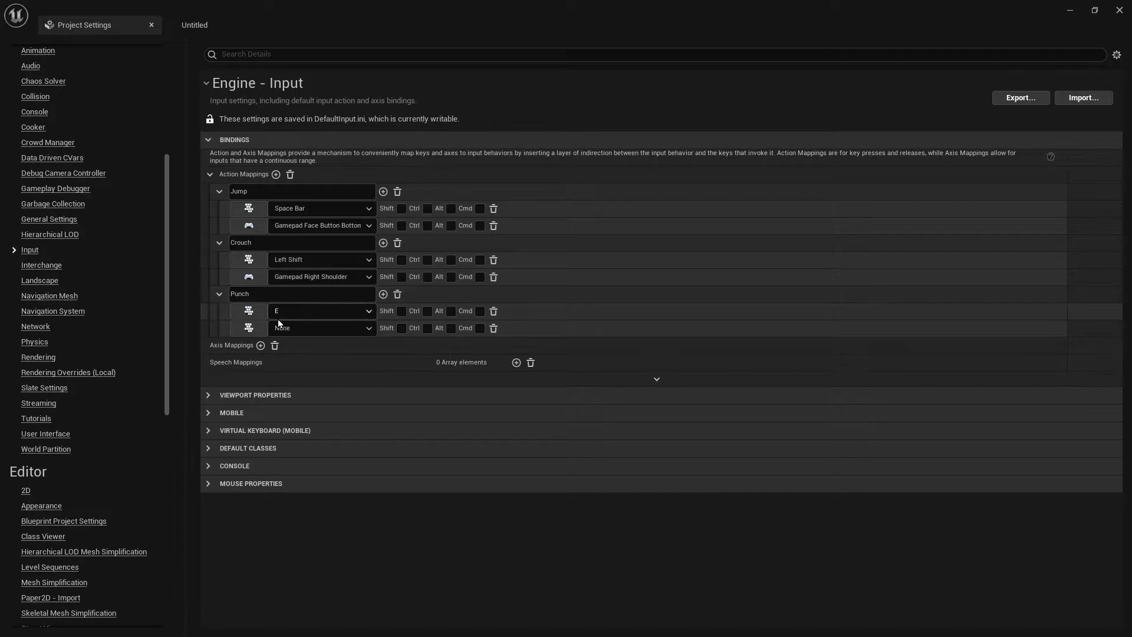
{"action": "left_click", "coordinate": [313, 329]}
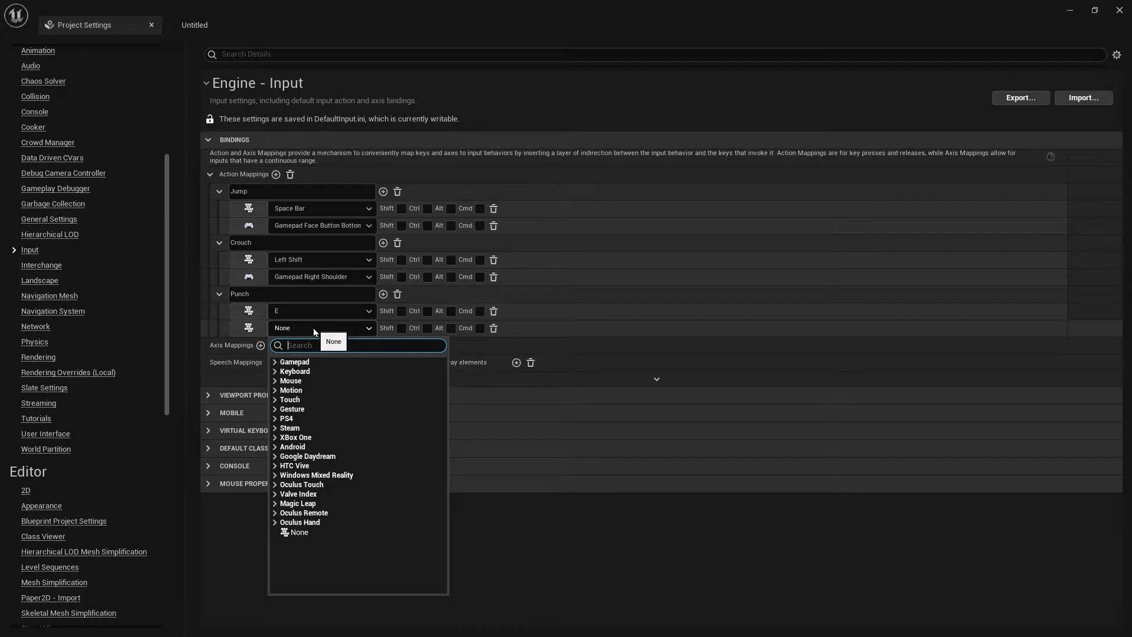
{"action": "type", "text": "face"}
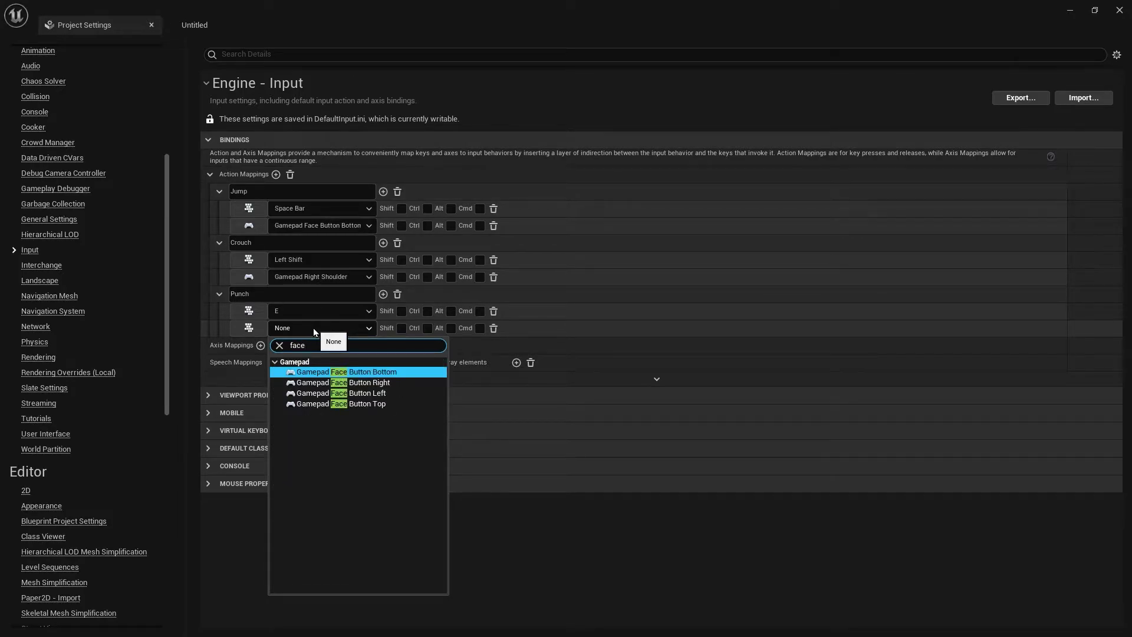
{"action": "left_click", "coordinate": [348, 394]}
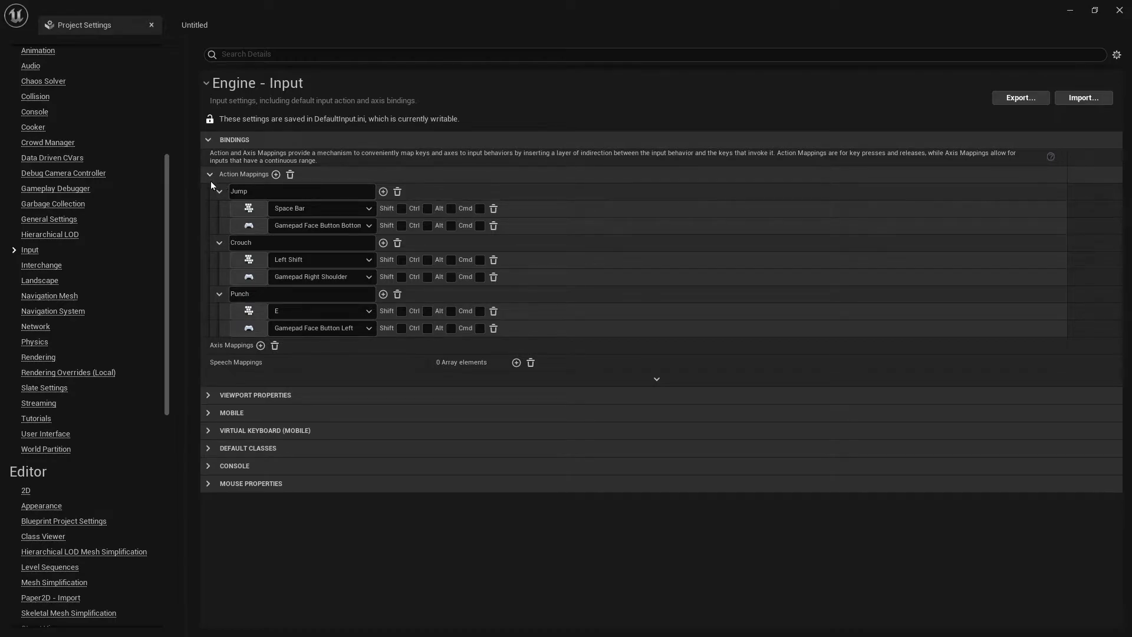
Step: Add a new axis mapping and name it ForwardMotion
{"action": "left_click", "coordinate": [260, 346]}
{"action": "left_click", "coordinate": [210, 345]}
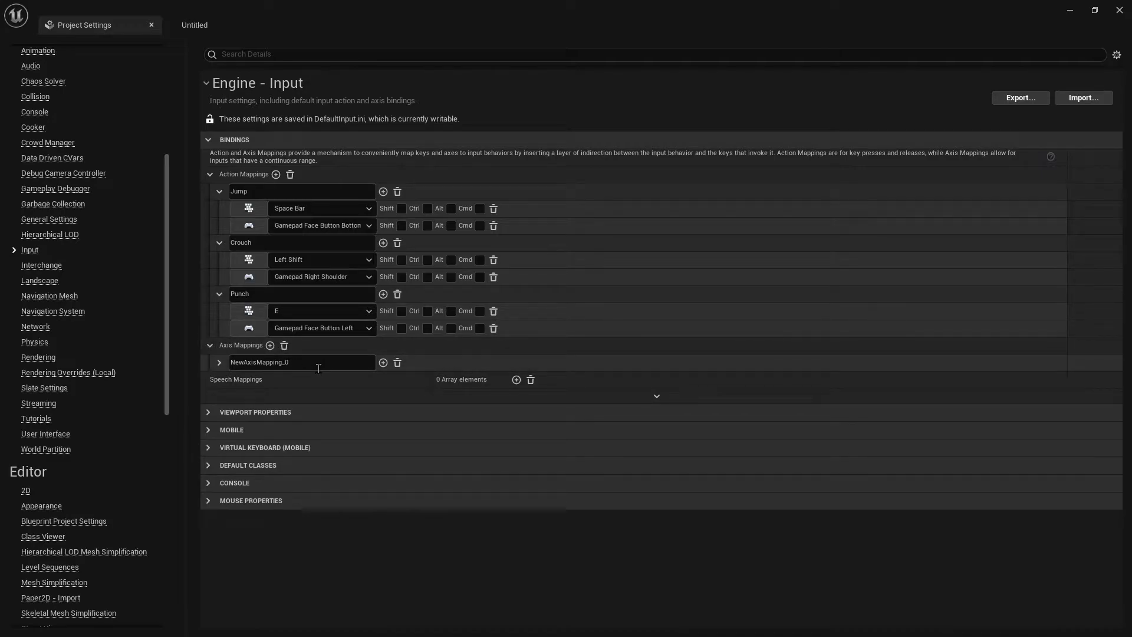
{"action": "left_click", "coordinate": [336, 365]}
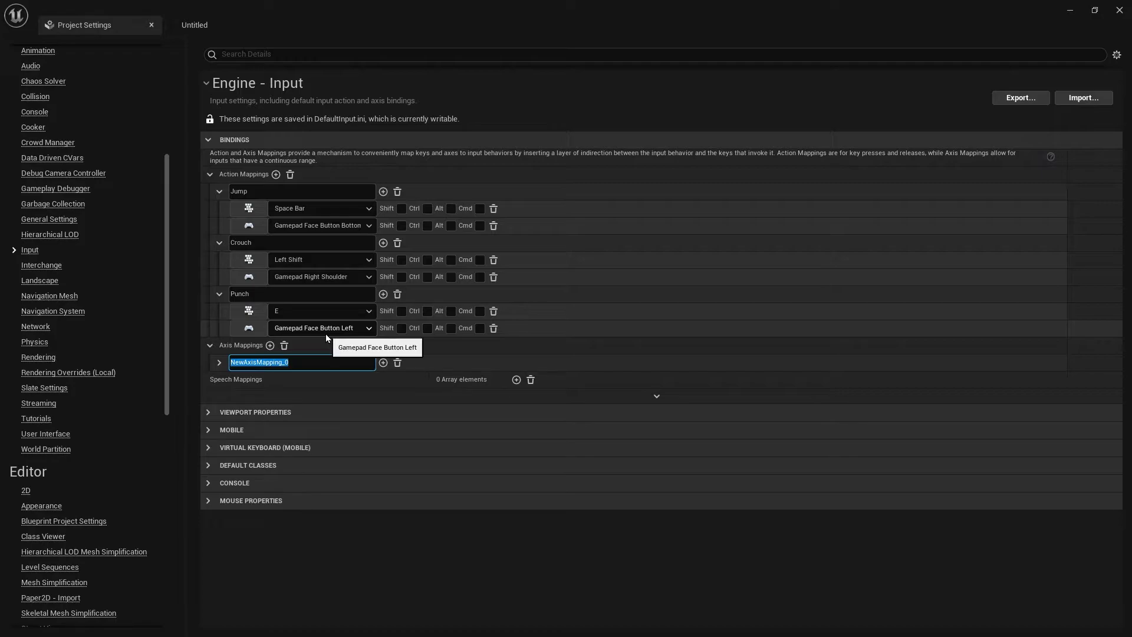
{"action": "type", "text": "ForwardMotion"}
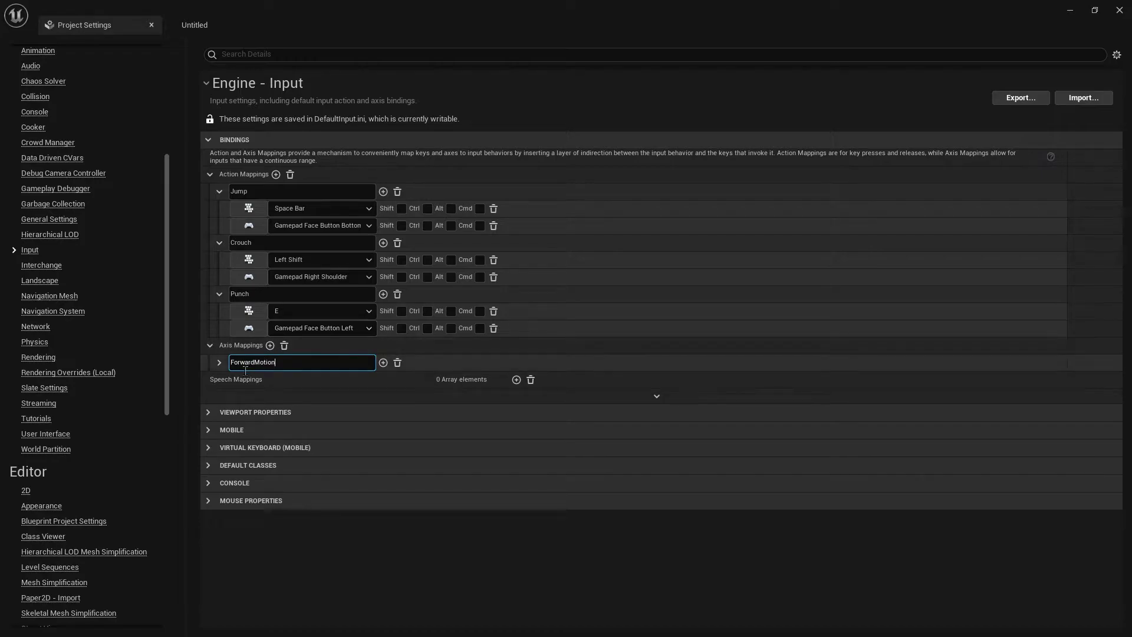
Step: Bind the ForwardMotion axis to the keyboard's W key
{"action": "left_click", "coordinate": [204, 369]}
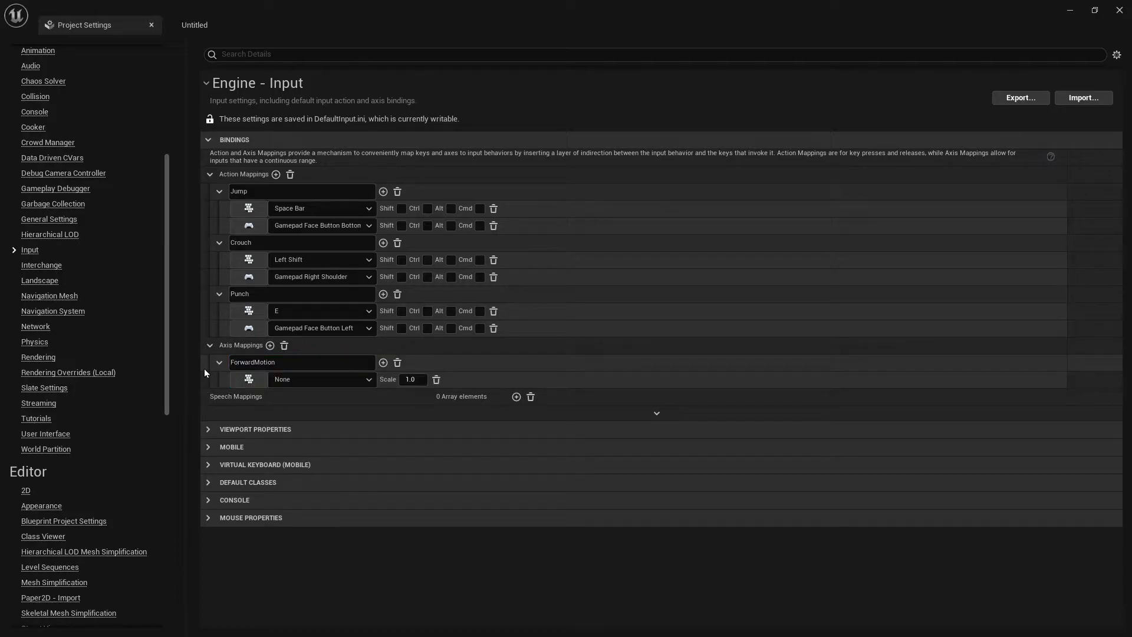
{"action": "left_click", "coordinate": [342, 383]}
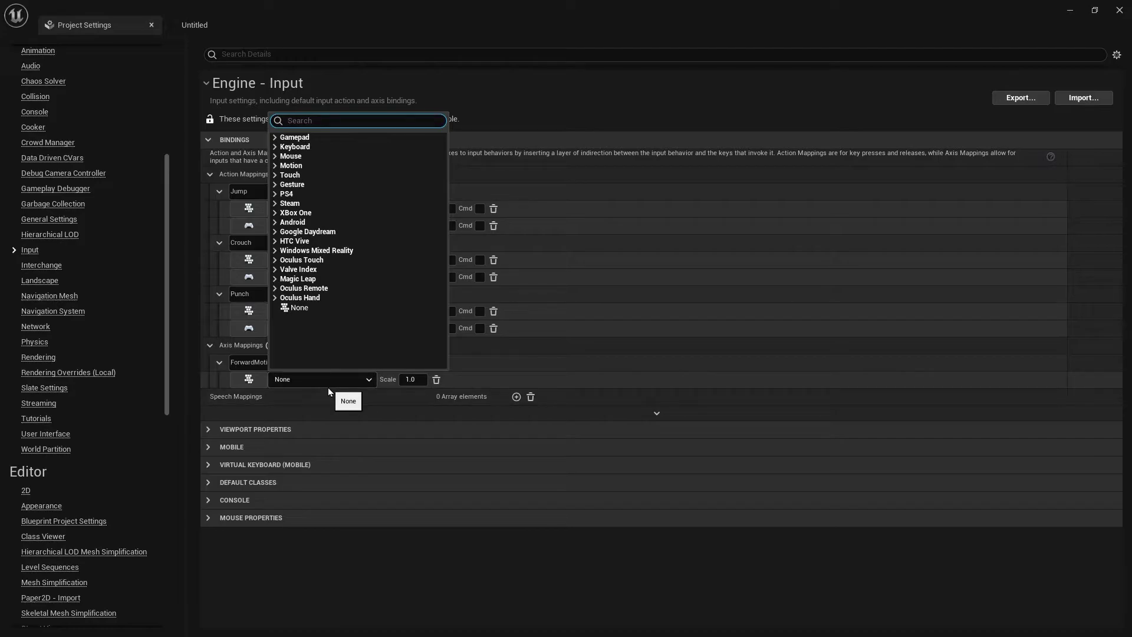
{"action": "type", "text": "w"}
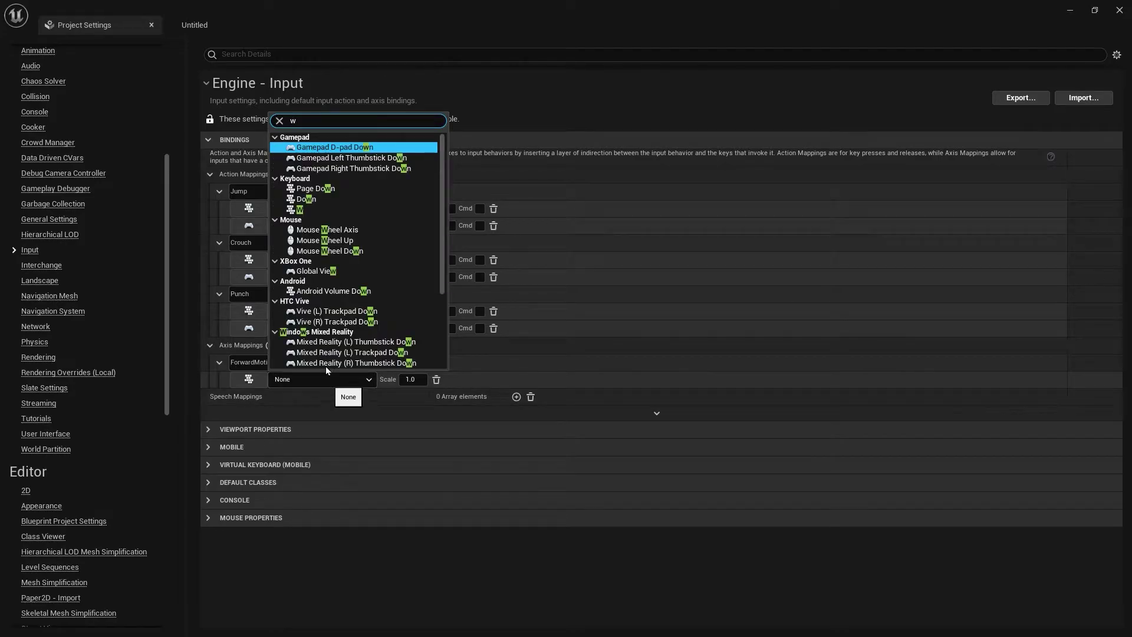
{"action": "left_click", "coordinate": [310, 211]}
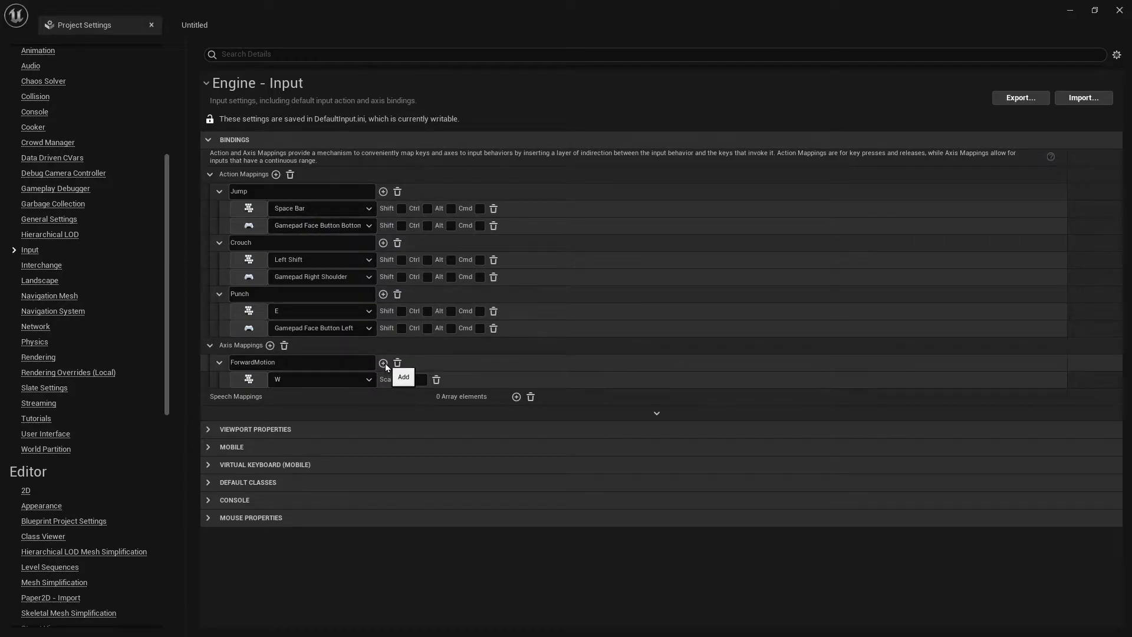
Step: Add a second binding to the ForwardMotion axis and set it to the keyboard's S key
{"action": "left_click", "coordinate": [383, 362]}
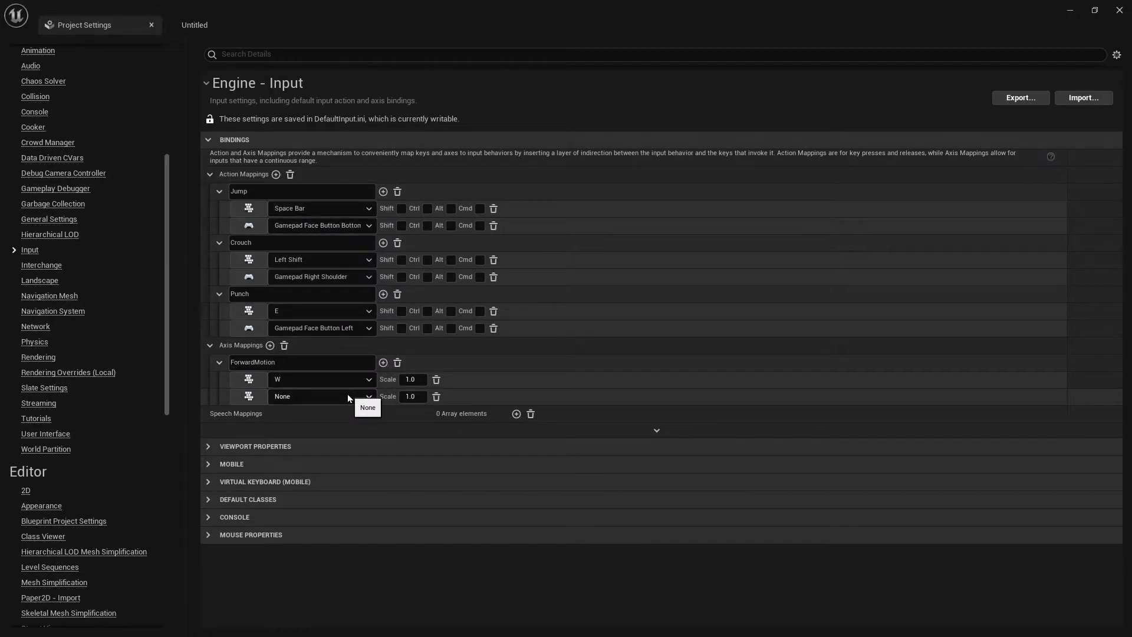
{"action": "left_click", "coordinate": [348, 396]}
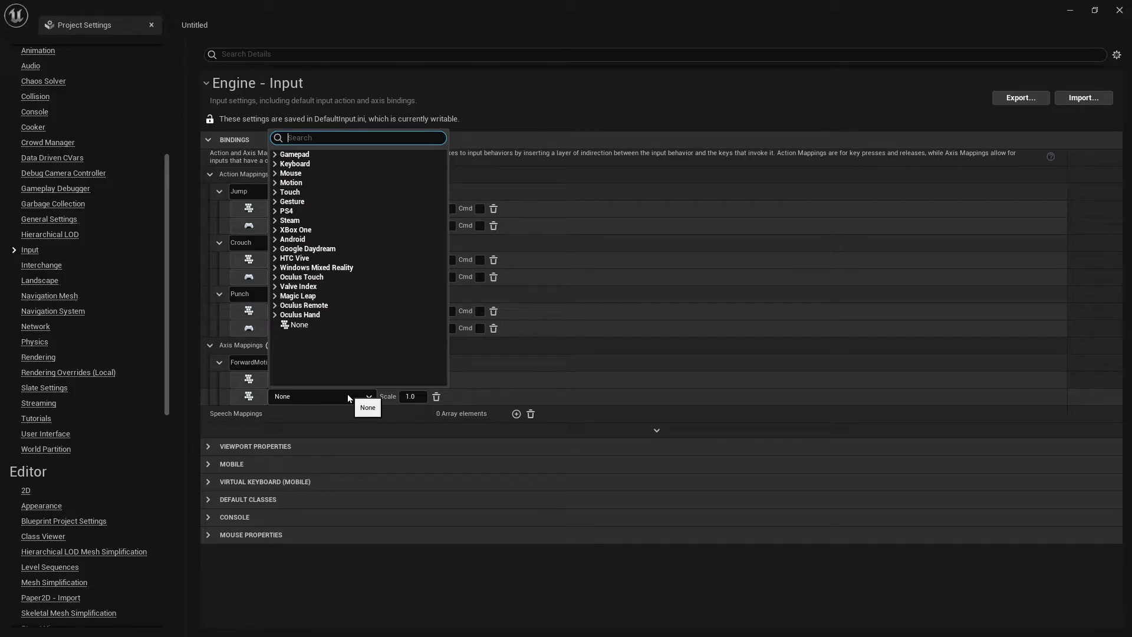
{"action": "type", "text": "s"}
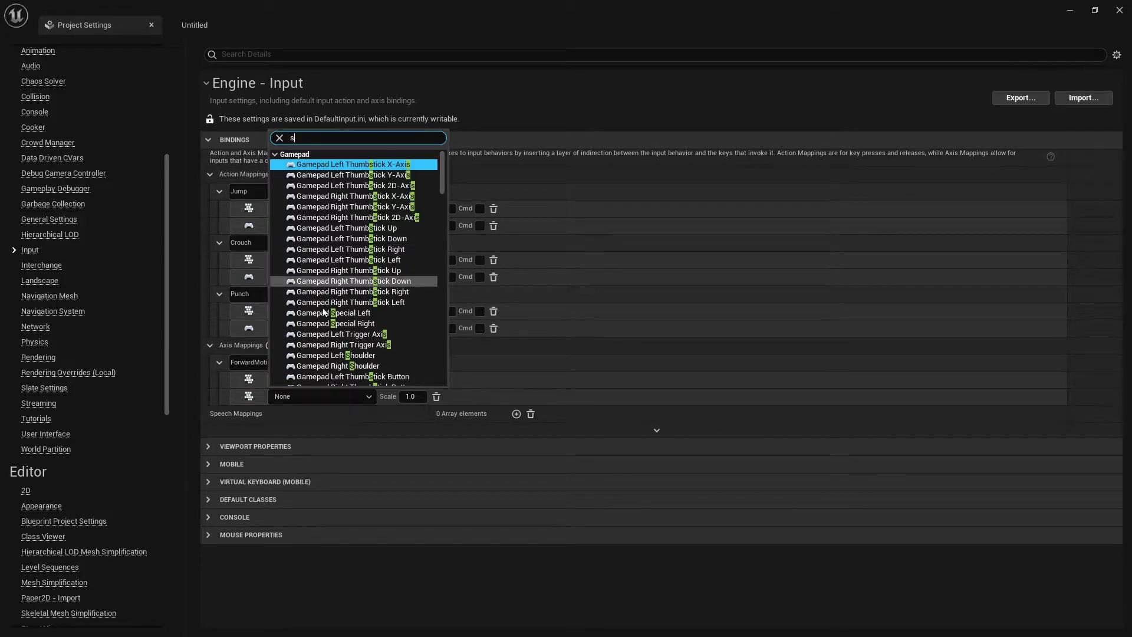
{"action": "scroll", "coordinate": [354, 353], "scroll_direction": "down", "scroll_amount": 10}
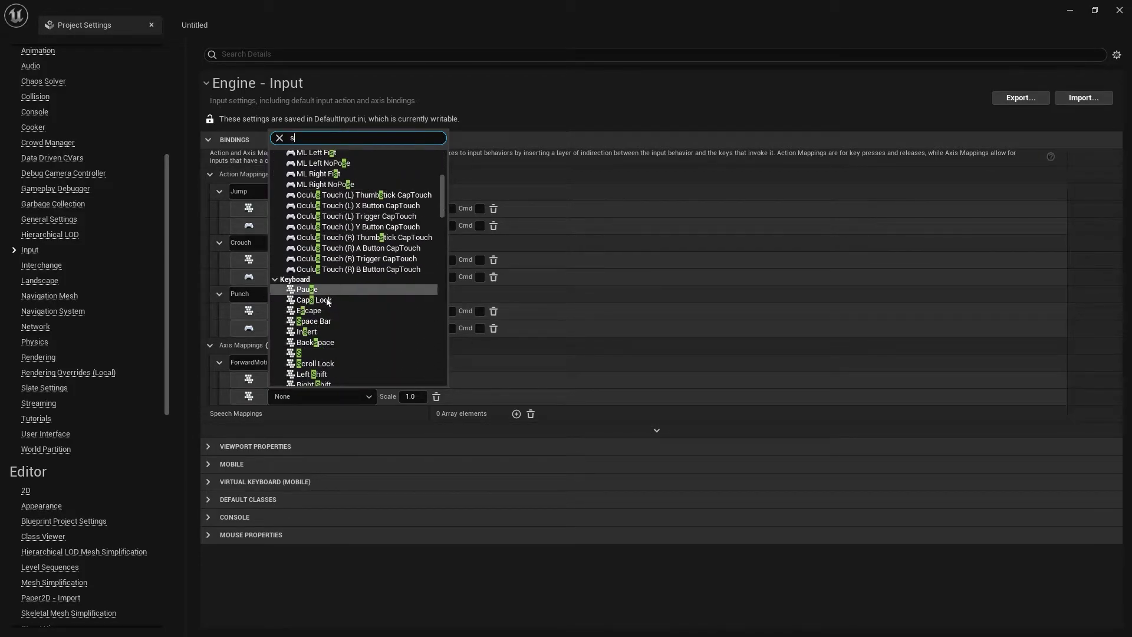
{"action": "left_click", "coordinate": [303, 353]}
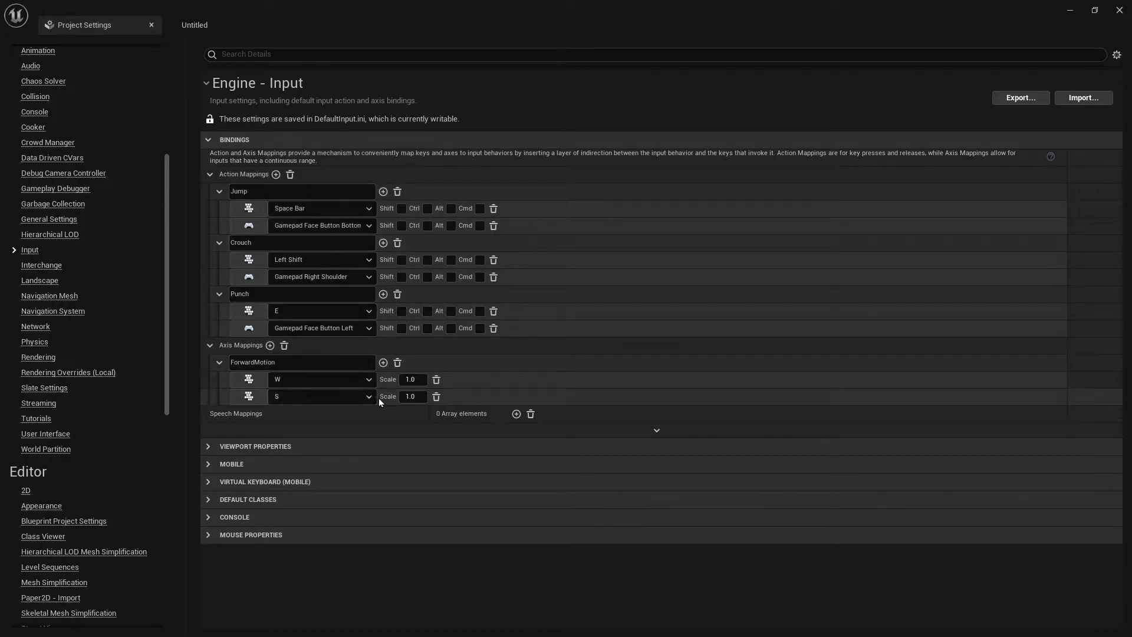
Step: Add two more bindings to the ForwardMotion axis and set them to the keyboard's Up and Down keys
{"action": "left_click", "coordinate": [383, 363]}
{"action": "left_click", "coordinate": [384, 363]}
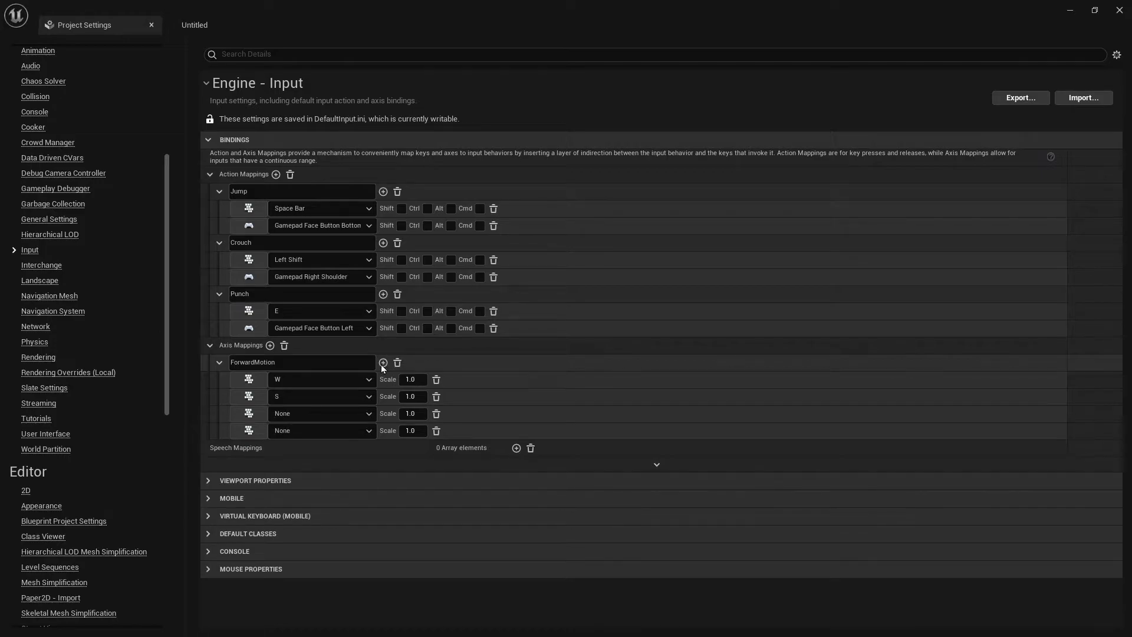
{"action": "left_click", "coordinate": [345, 413]}
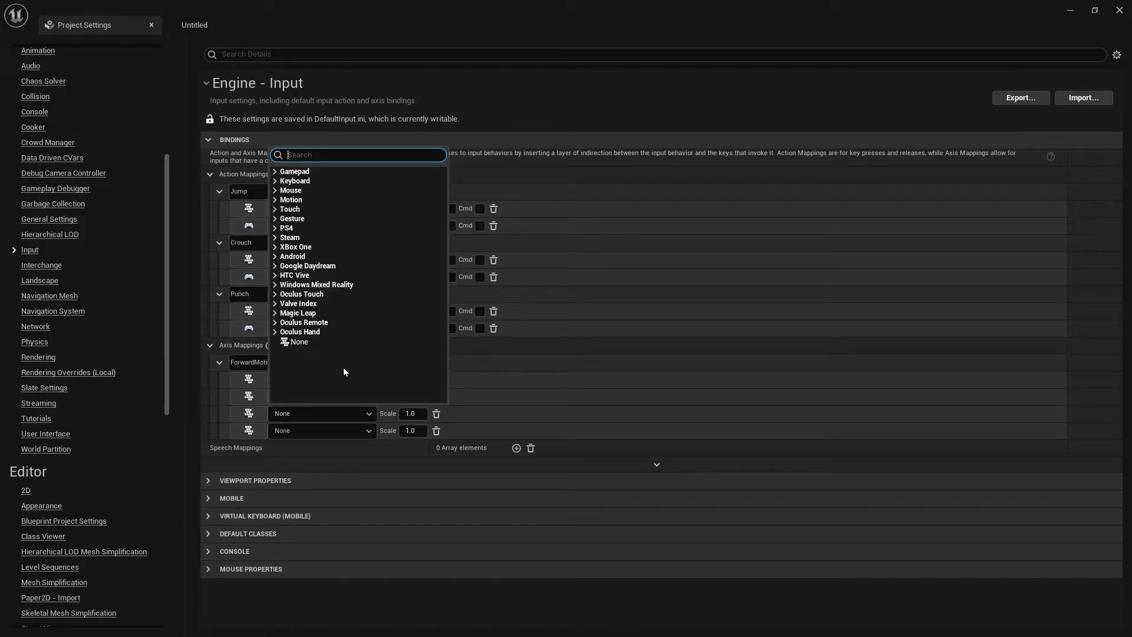
{"action": "type", "text": "up"}
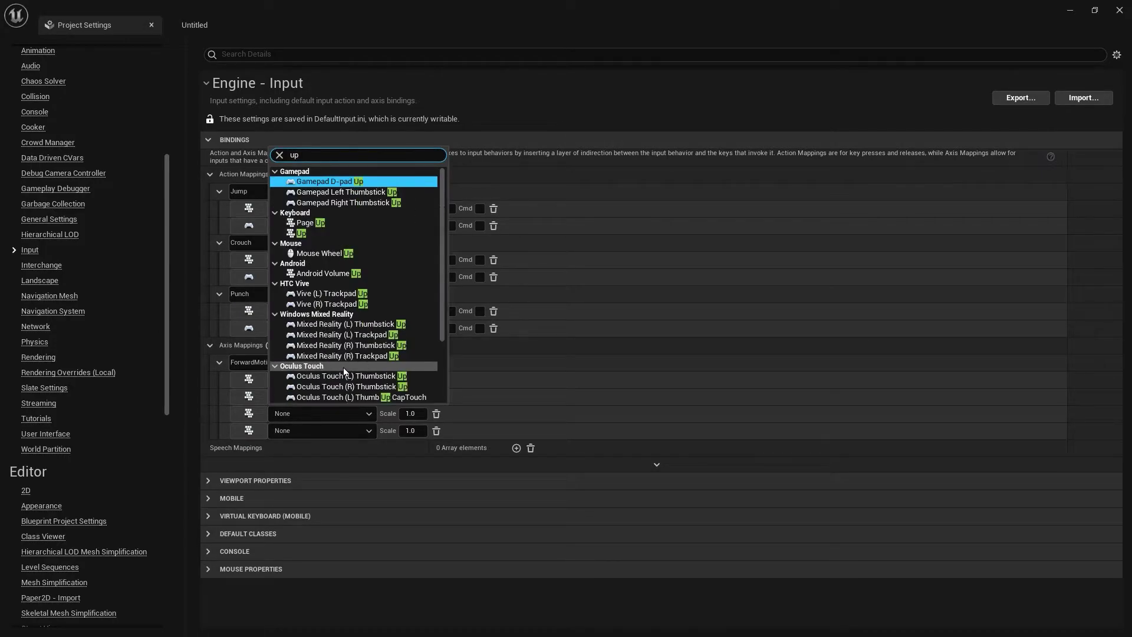
{"action": "left_click", "coordinate": [334, 233]}
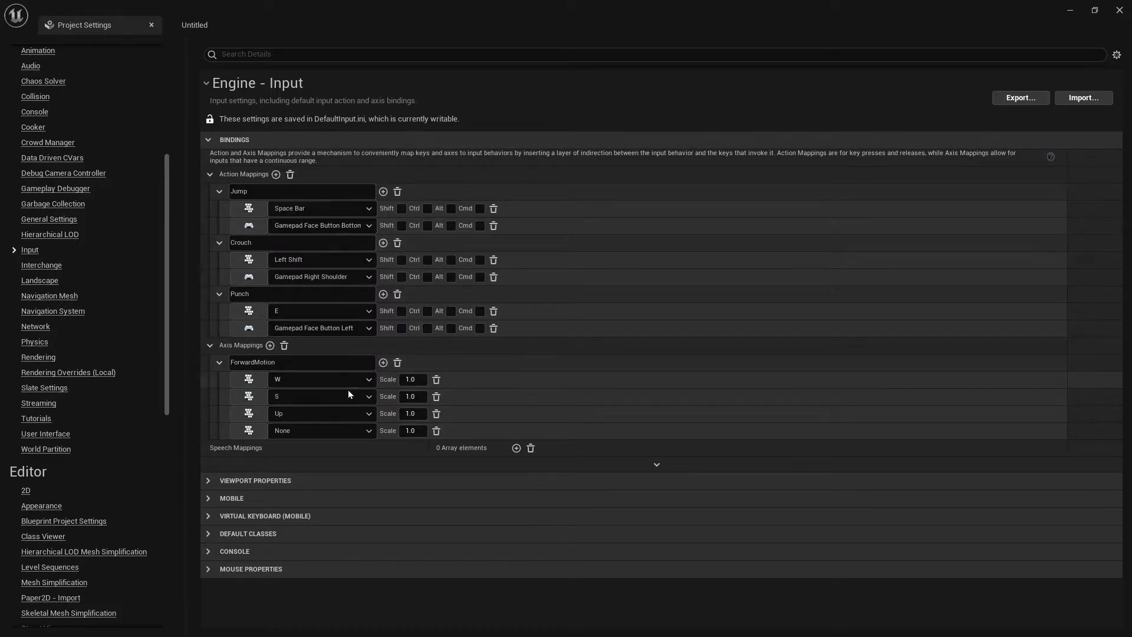
{"action": "left_click", "coordinate": [332, 431]}
{"action": "type", "text": "dow"}
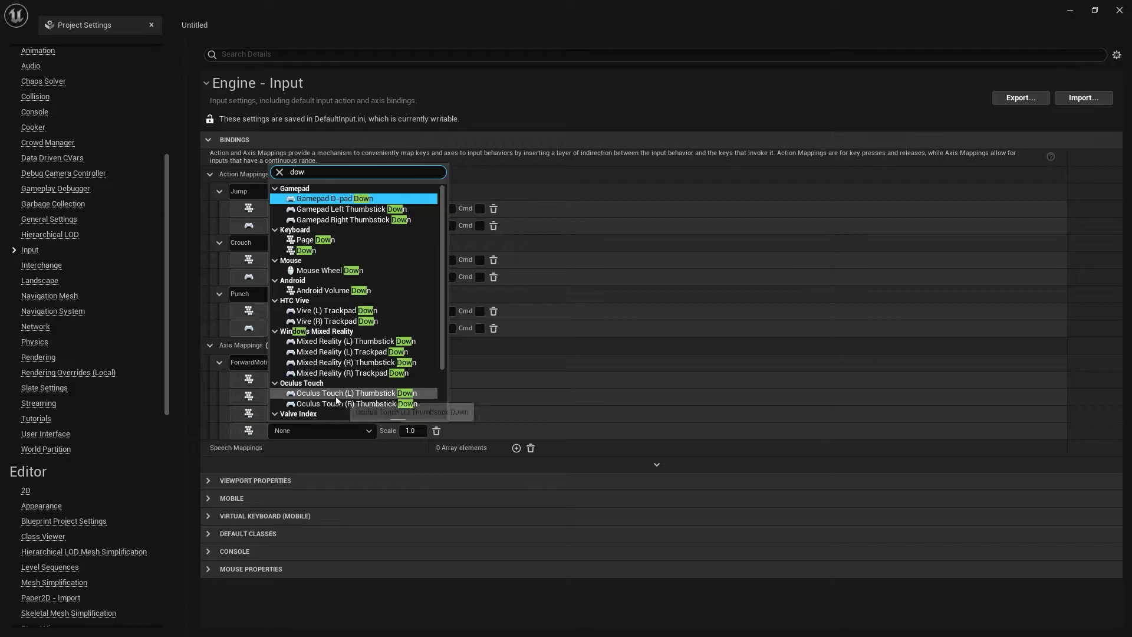
{"action": "left_click", "coordinate": [317, 253]}
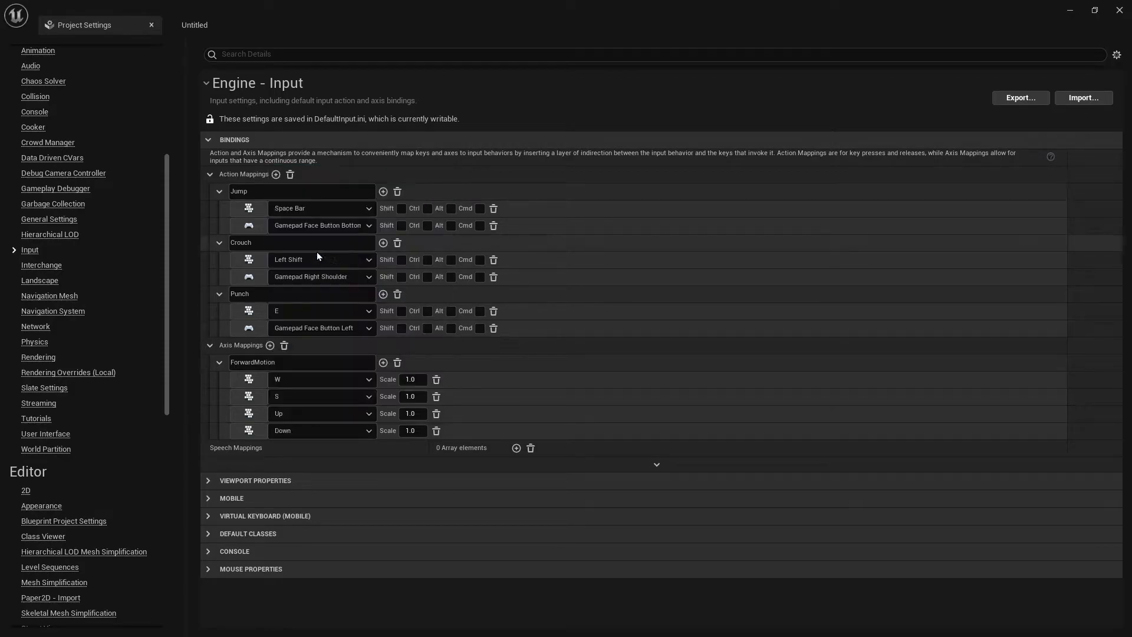
Step: Add a fifth binding to the ForwardMotion axis and set it to Gamepad Right Thumbstick Y-Axis
{"action": "left_click", "coordinate": [383, 363]}
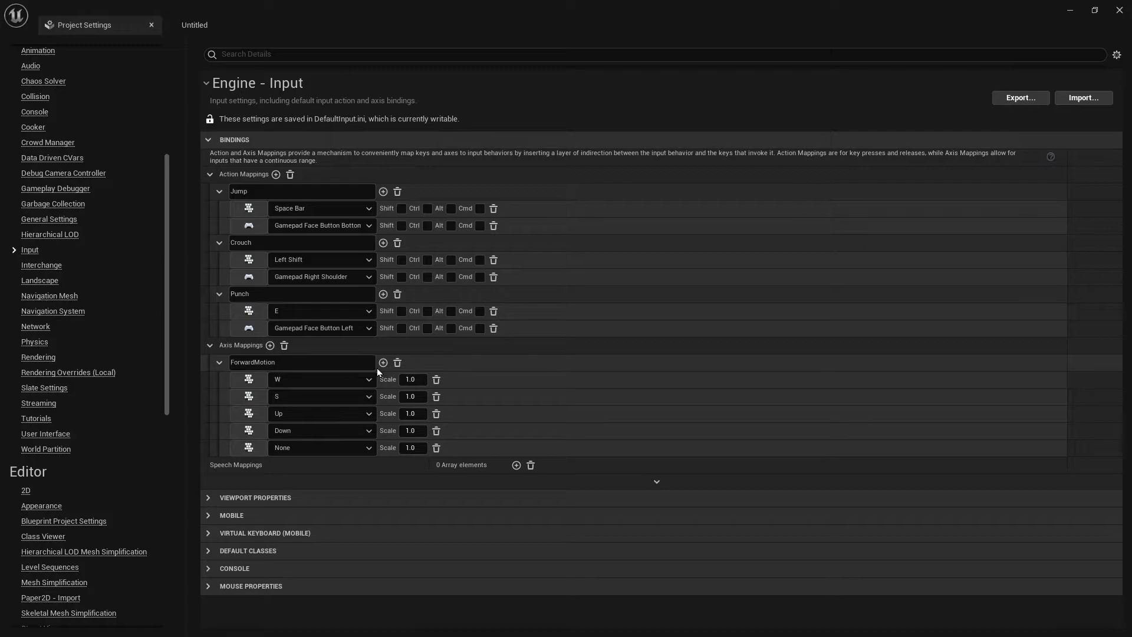
{"action": "left_click", "coordinate": [306, 448]}
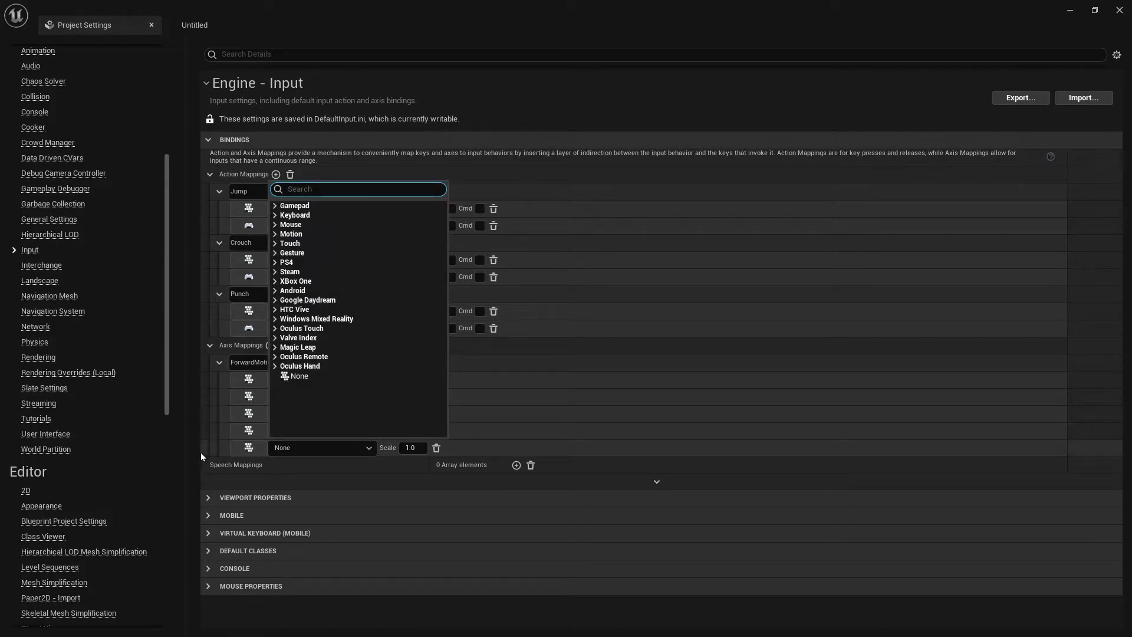
{"action": "left_click", "coordinate": [182, 470]}
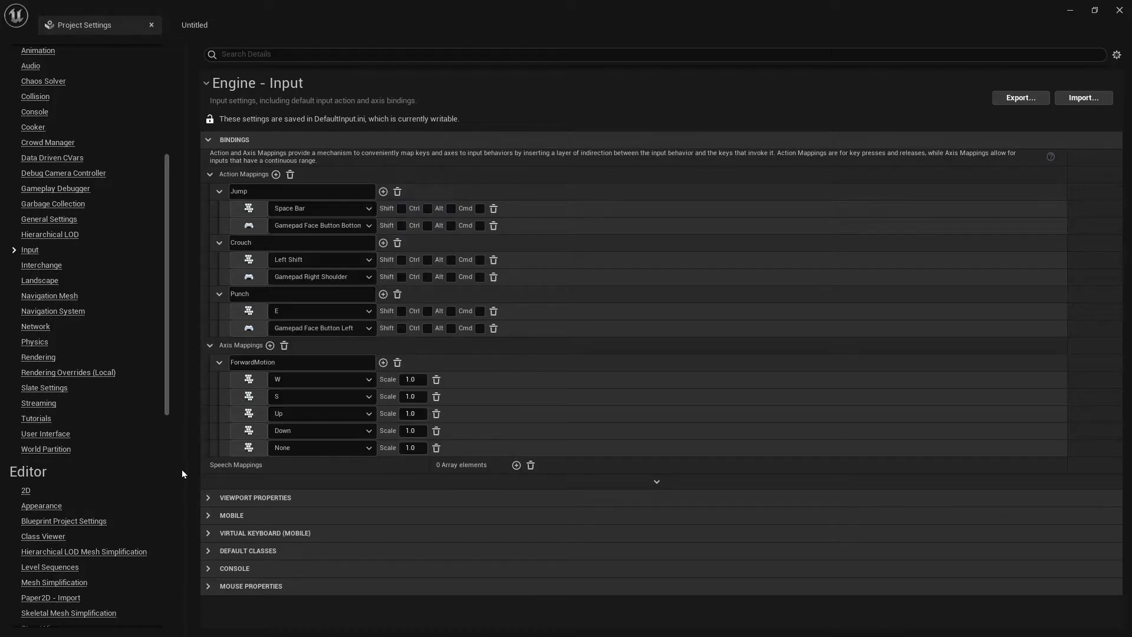
{"action": "left_click", "coordinate": [282, 449]}
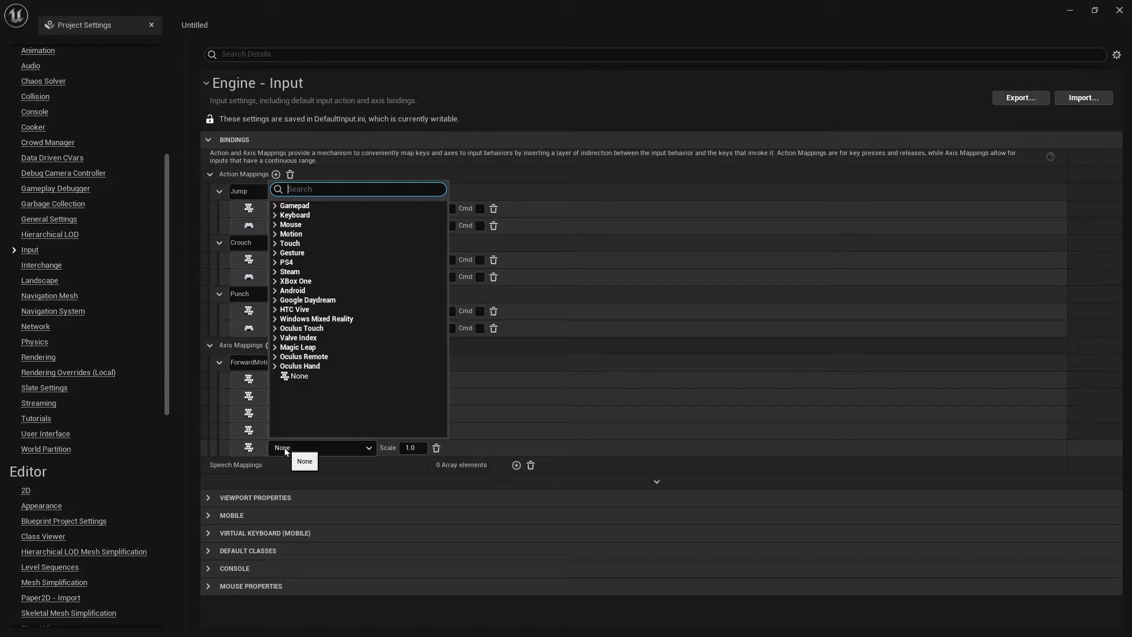
{"action": "type", "text": "thum"}
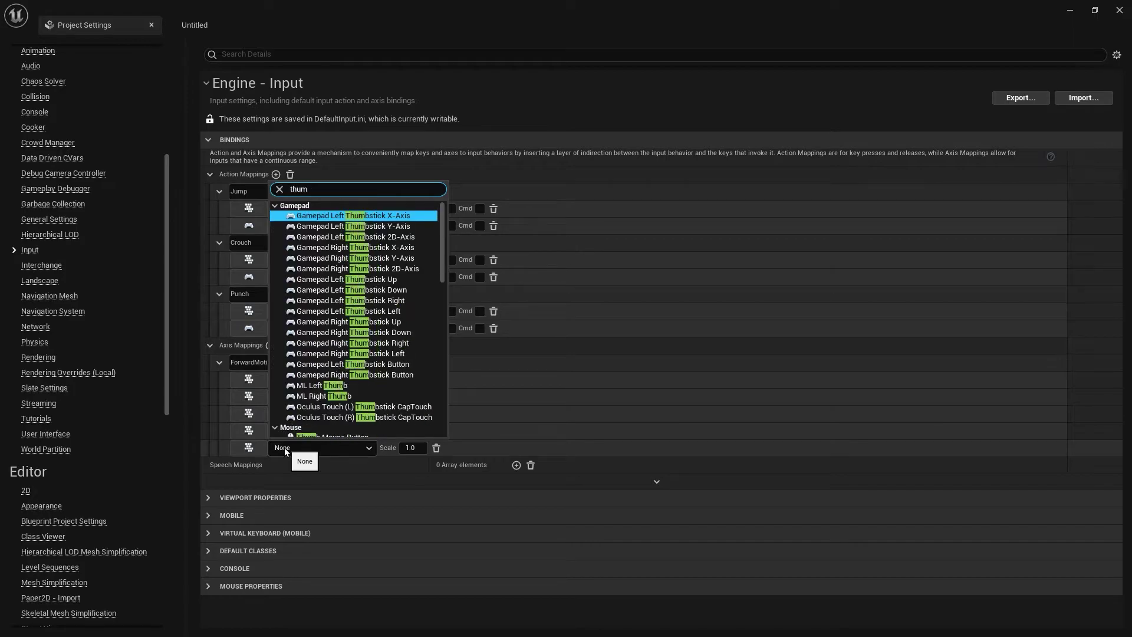
{"action": "type", "text": "b"}
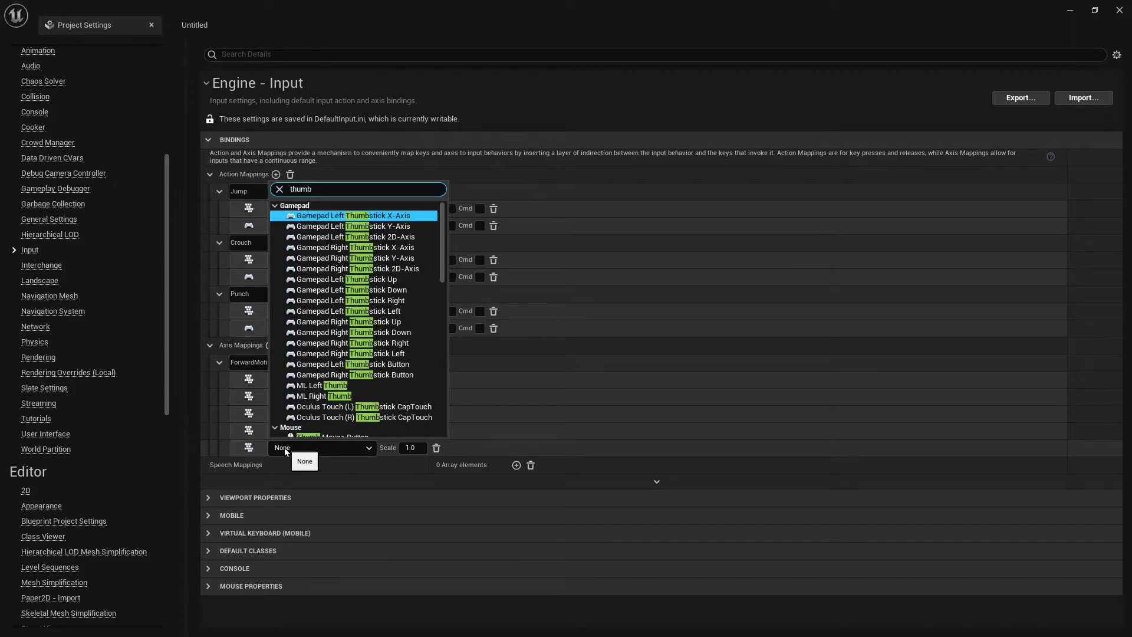
{"action": "type", "text": "stick"}
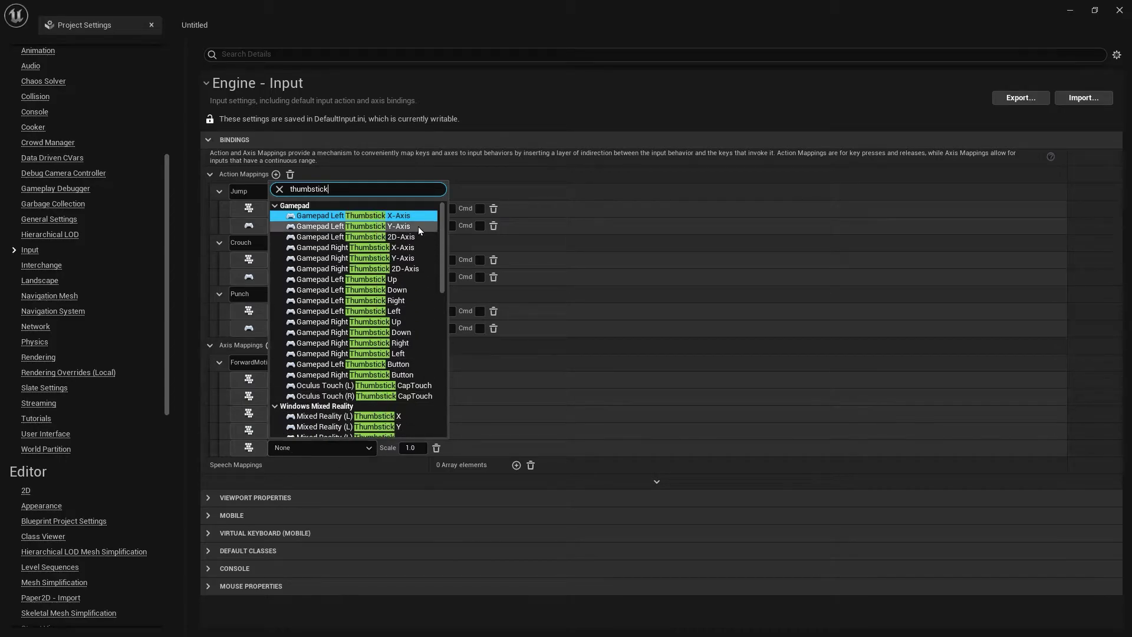
{"action": "scroll", "coordinate": [406, 227], "scroll_direction": "down", "scroll_amount": 5}
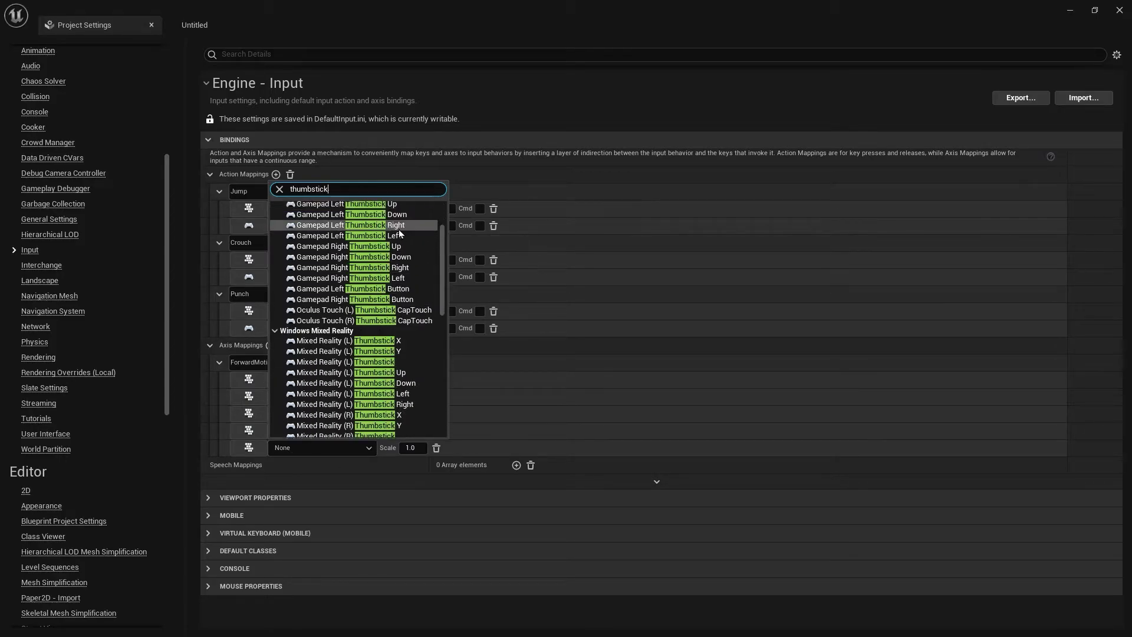
{"action": "scroll", "coordinate": [413, 304], "scroll_direction": "up", "scroll_amount": 5}
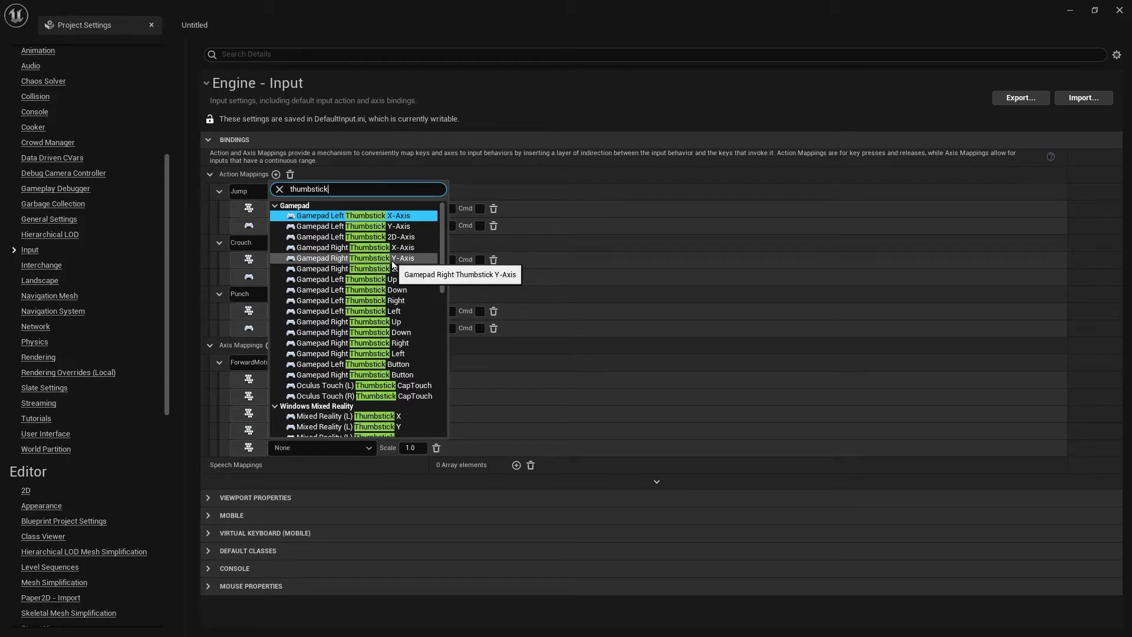
{"action": "left_click", "coordinate": [392, 261]}
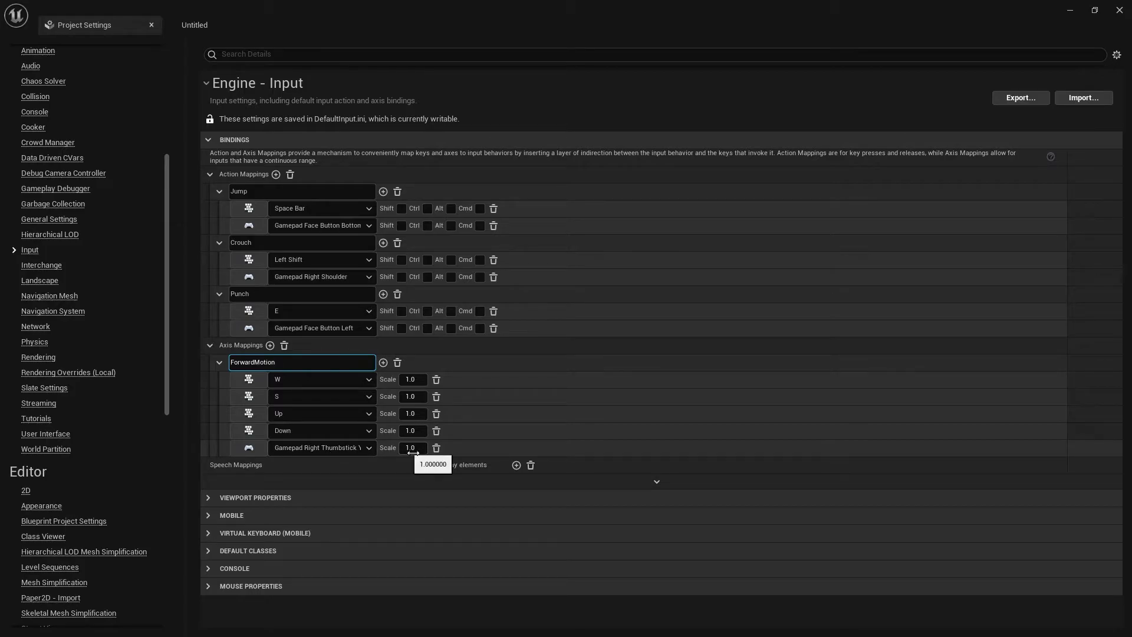
Step: Set the scale of the ForwardMotion axis's S and Down bindings to -1.0
{"action": "left_click", "coordinate": [413, 396]}
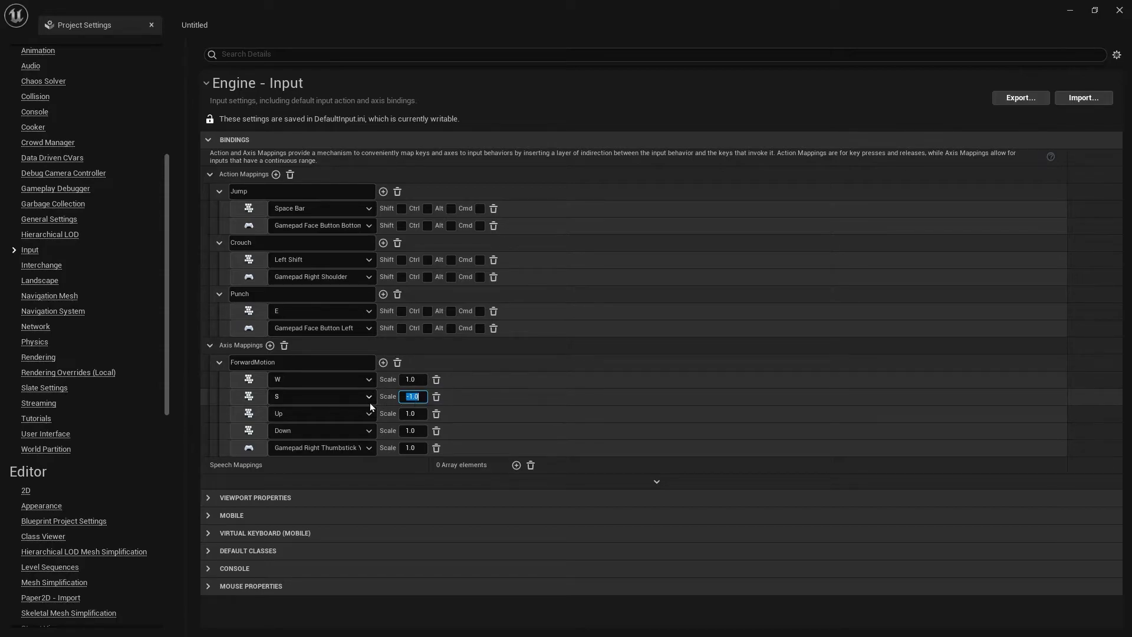
{"action": "left_click", "coordinate": [415, 431]}
{"action": "left_click", "coordinate": [415, 431]}
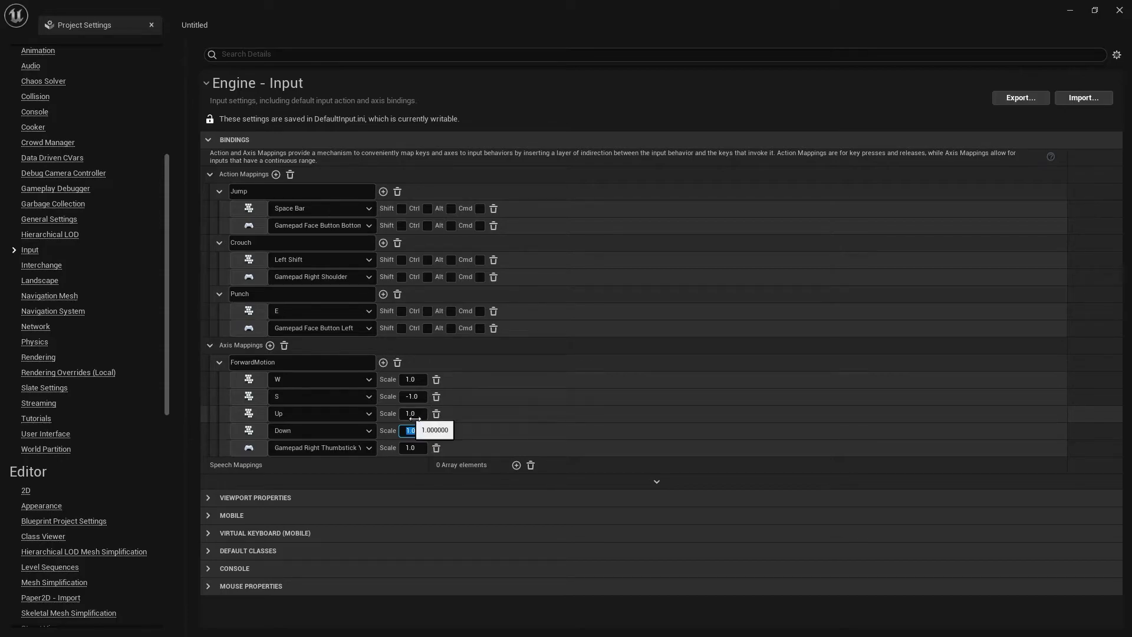
{"action": "type", "text": "-1"}
{"action": "key", "text": "Return"}
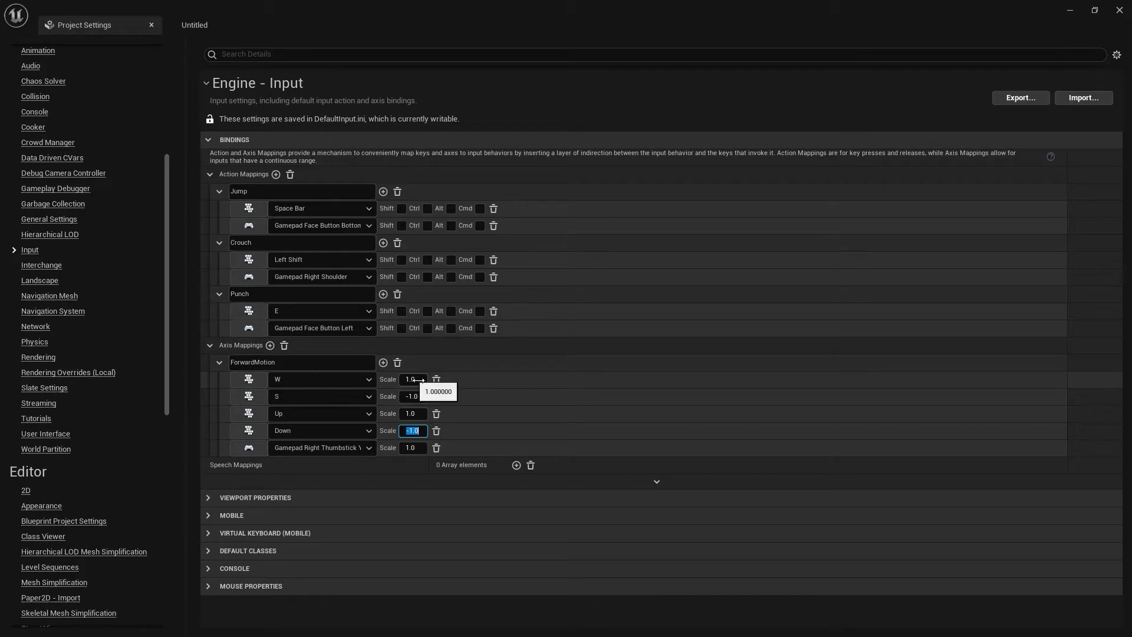
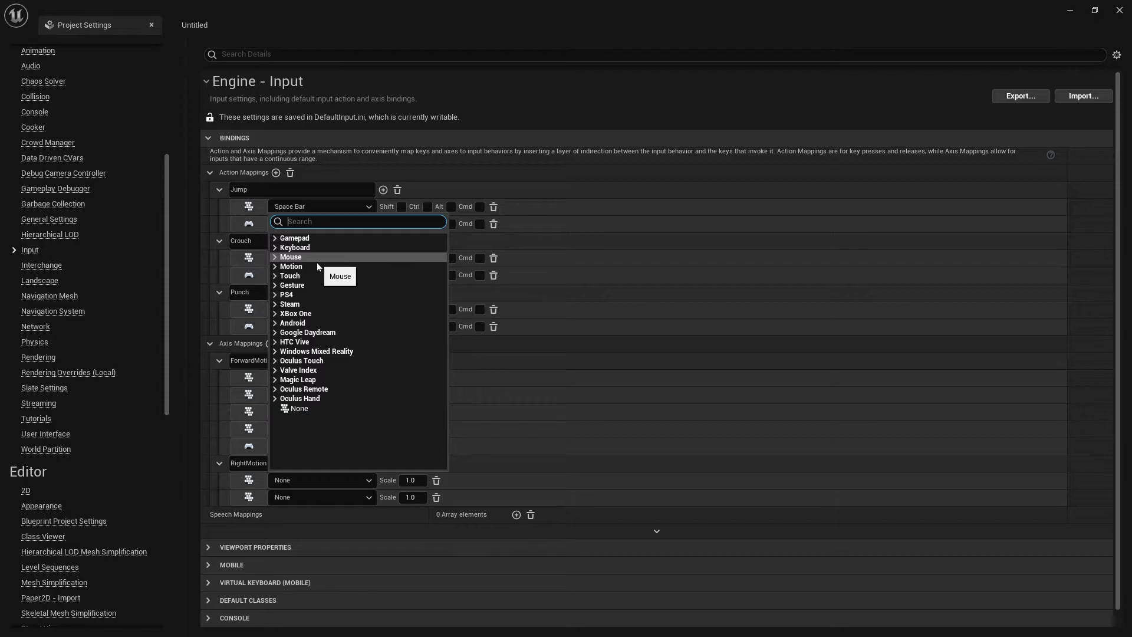
Step: Set the RightMotion axis's two bindings to the keyboard's A and D keys
{"action": "type", "text": "a"}
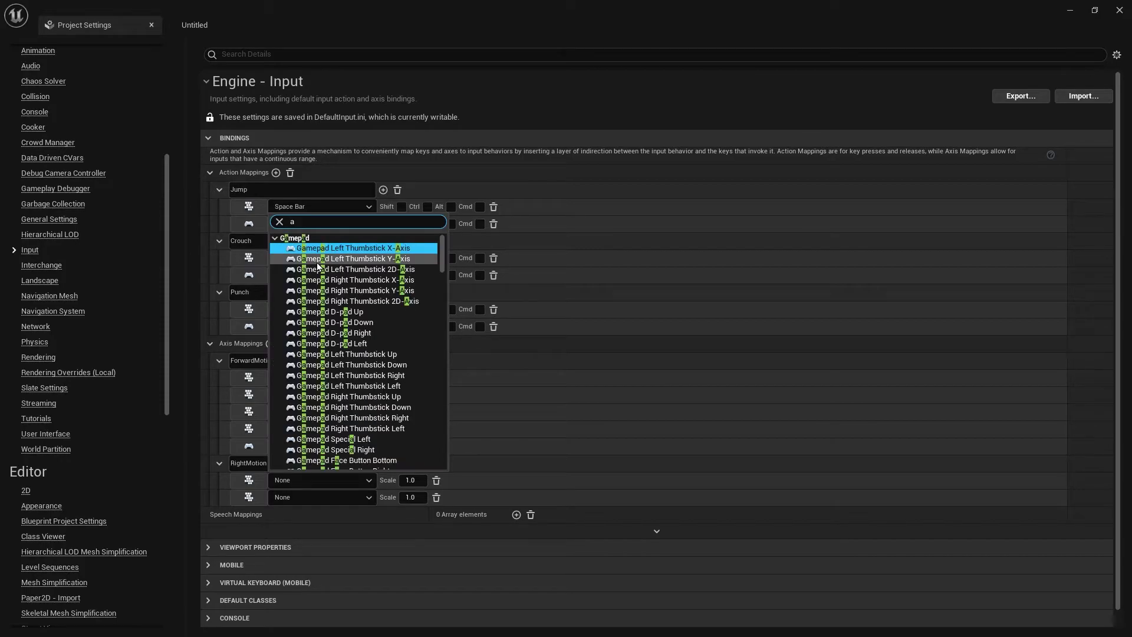
{"action": "scroll", "coordinate": [325, 266], "scroll_direction": "down", "scroll_amount": 10}
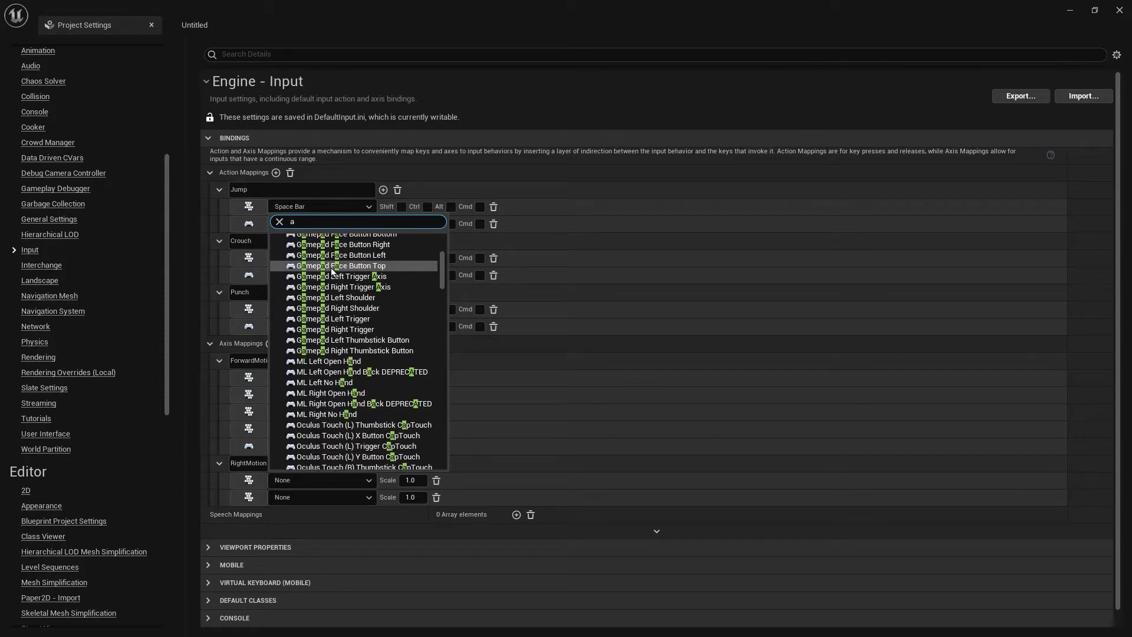
{"action": "scroll", "coordinate": [331, 268], "scroll_direction": "down", "scroll_amount": 3}
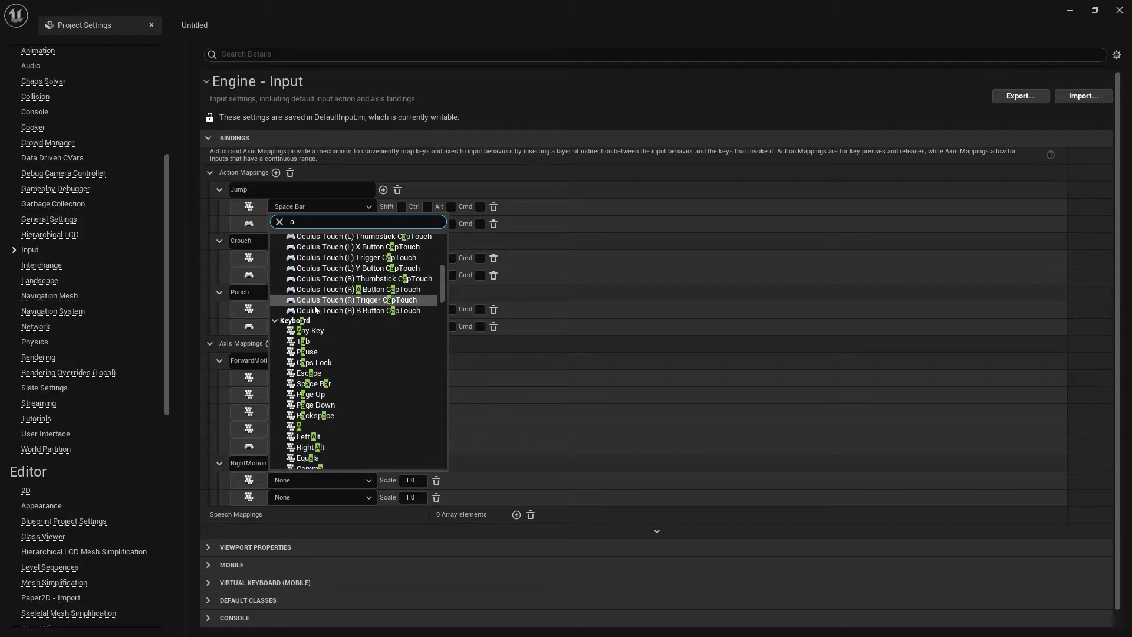
{"action": "left_click", "coordinate": [316, 427]}
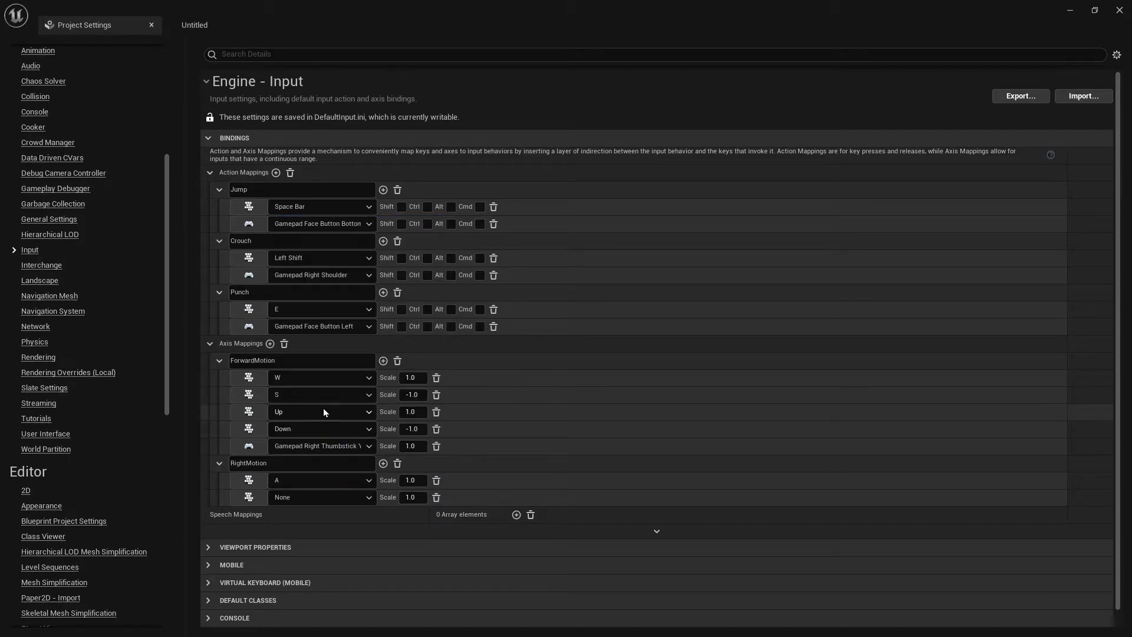
{"action": "left_click", "coordinate": [358, 500]}
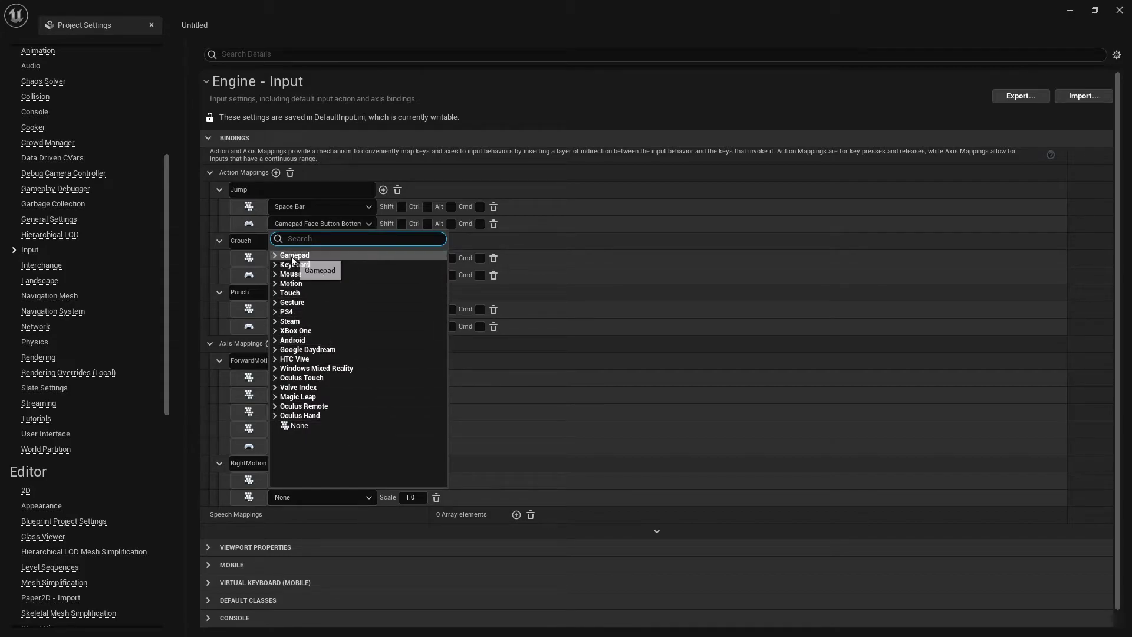
{"action": "type", "text": "d"}
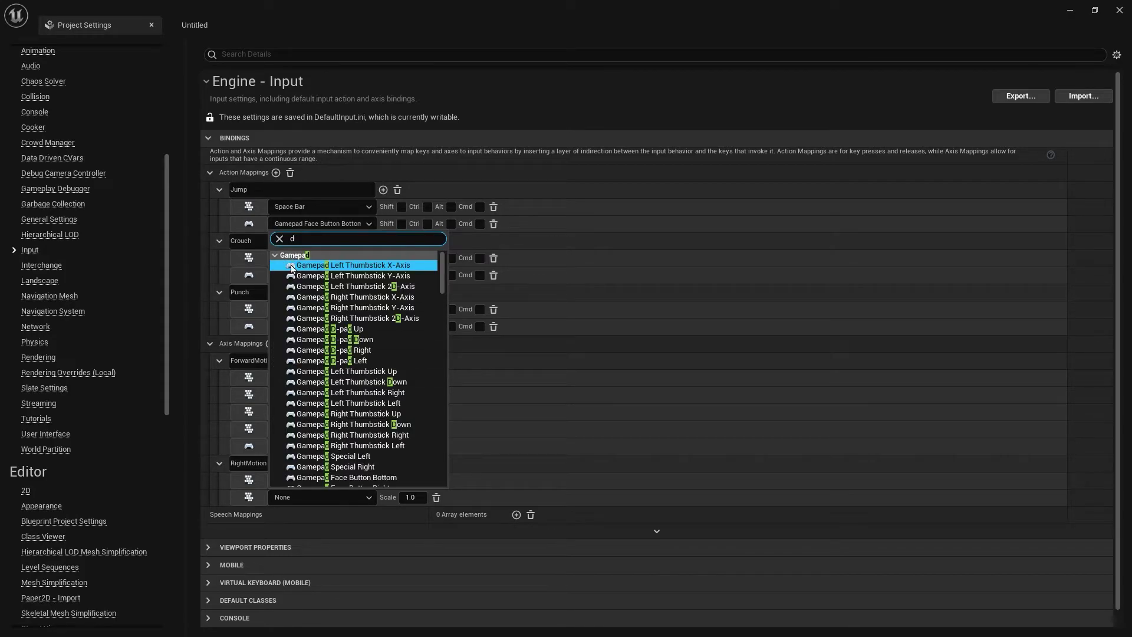
{"action": "scroll", "coordinate": [310, 420], "scroll_direction": "down", "scroll_amount": 10}
{"action": "left_click", "coordinate": [309, 419]}
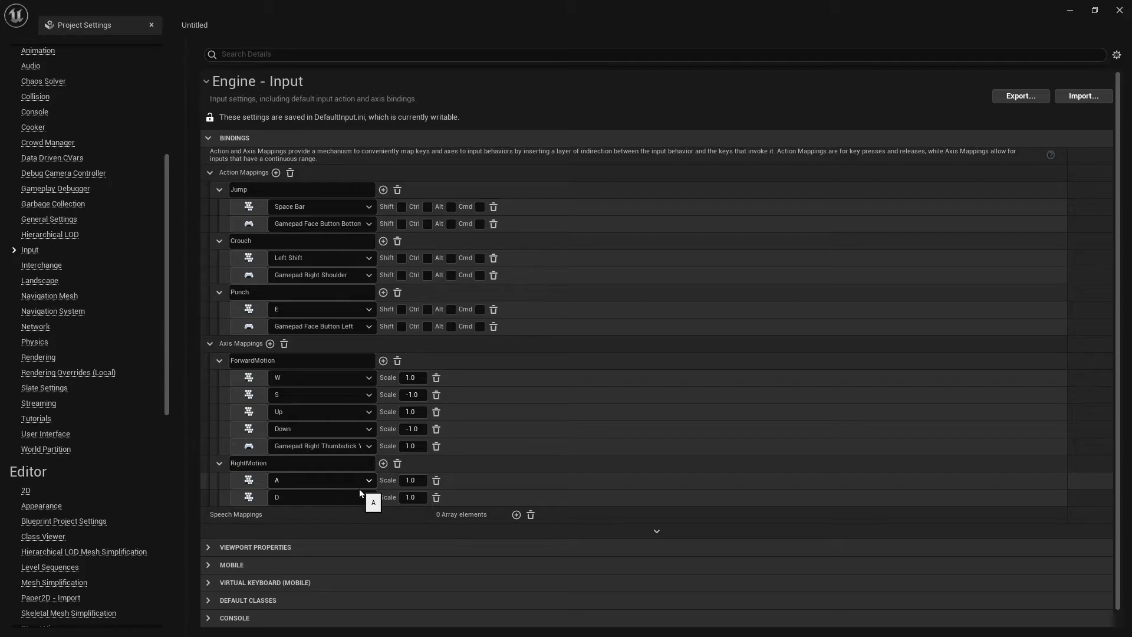
Step: Set the scale of the RightMotion axis's A binding to -1.0
{"action": "left_click", "coordinate": [422, 482]}
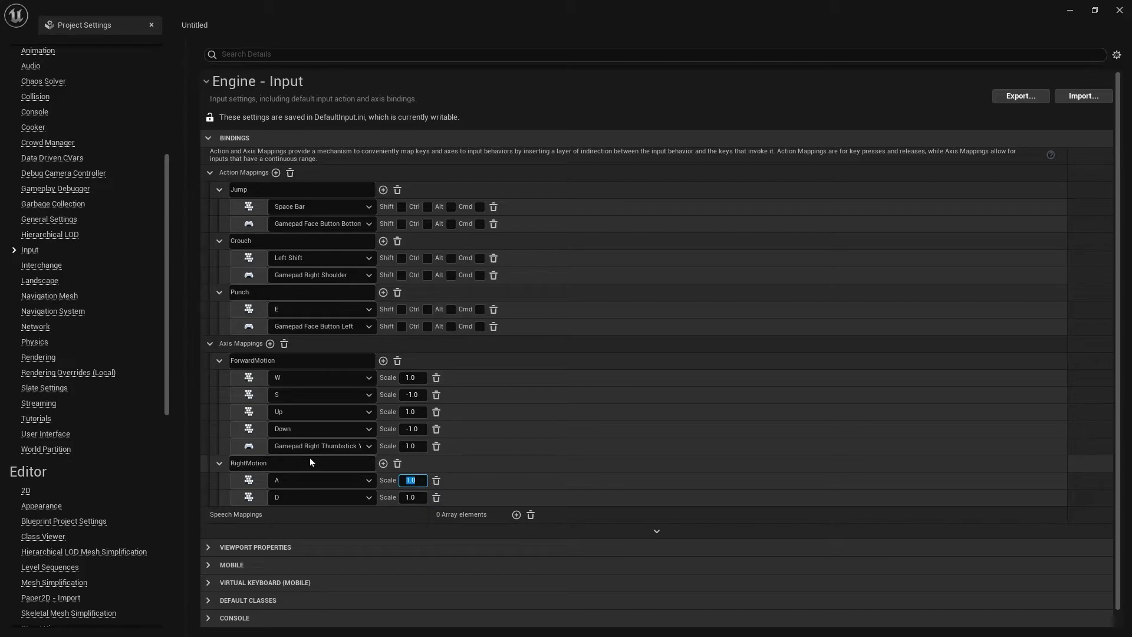
{"action": "type", "text": "-12"}
{"action": "key", "text": "BackSpace"}
{"action": "key", "text": "Return"}
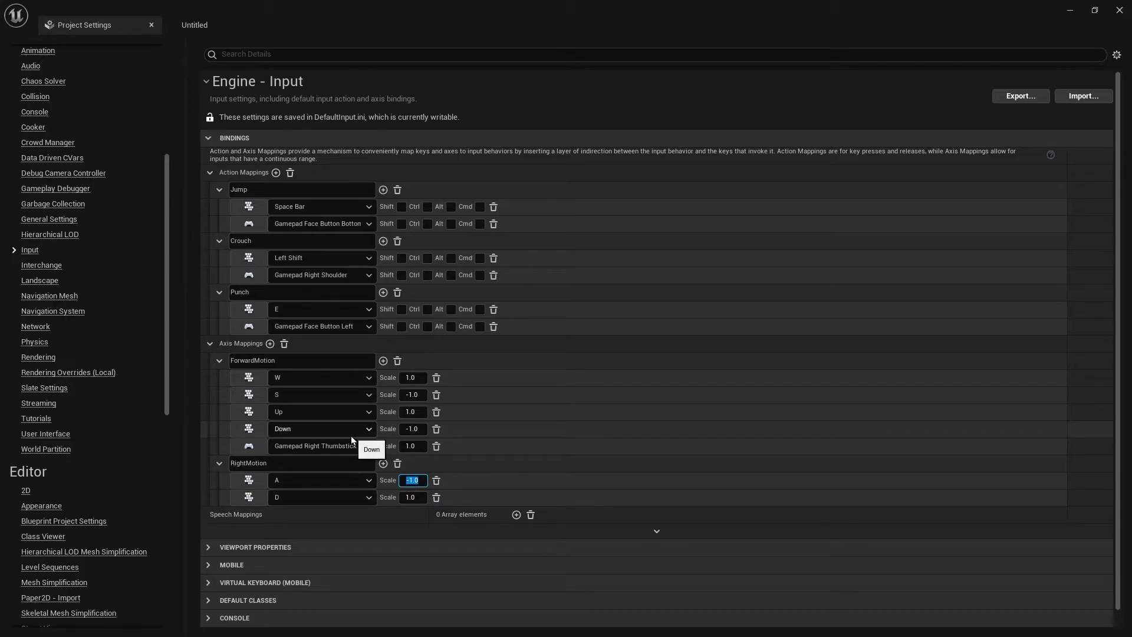
Step: Add a new axis mapping and name it TurnRate(Gamepad)
{"action": "scroll", "coordinate": [352, 439], "scroll_direction": "down", "scroll_amount": 1}
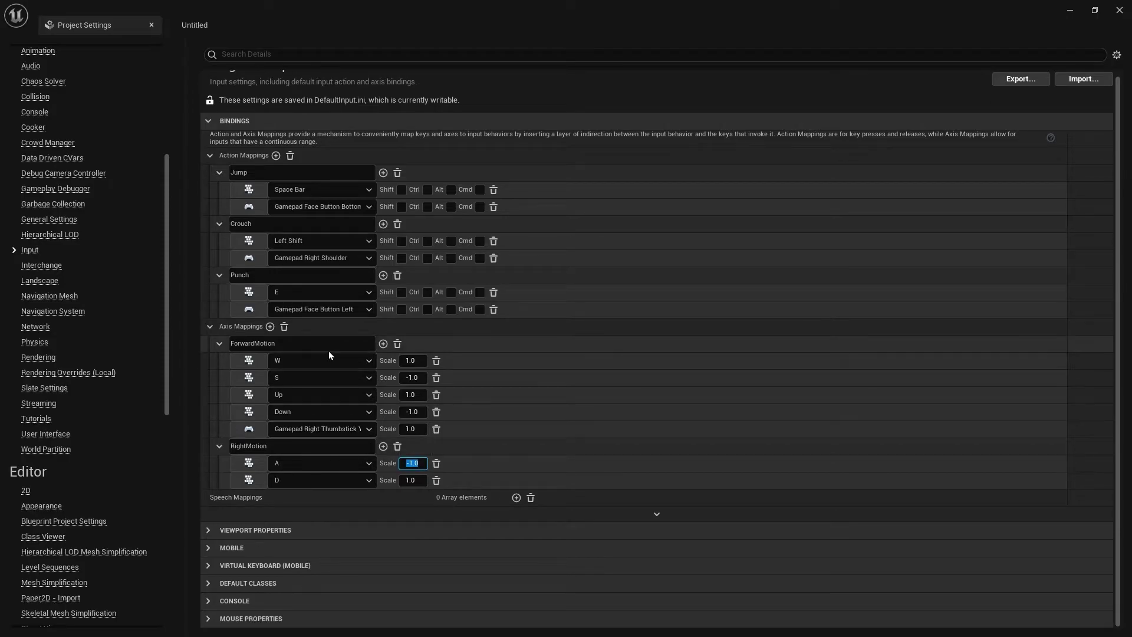
{"action": "left_click", "coordinate": [270, 327]}
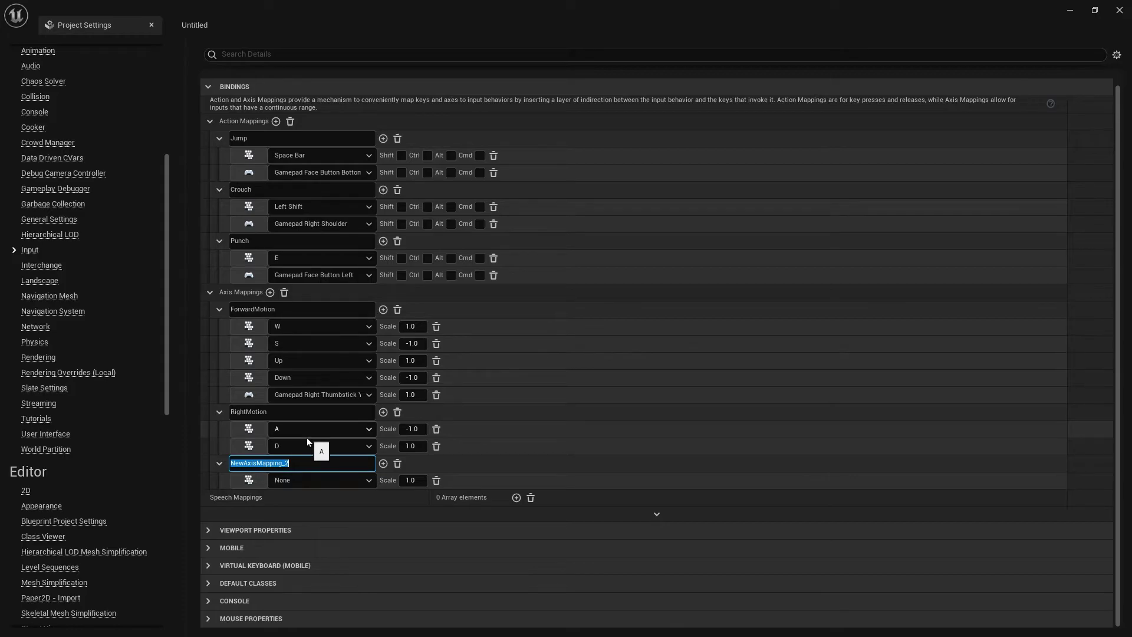
{"action": "type", "text": "T"}
{"action": "type", "text": "ur"}
{"action": "type", "text": "nRate"}
{"action": "type", "text": "()"}
{"action": "type", "text": "Gamepad)"}
{"action": "key", "text": "Return"}
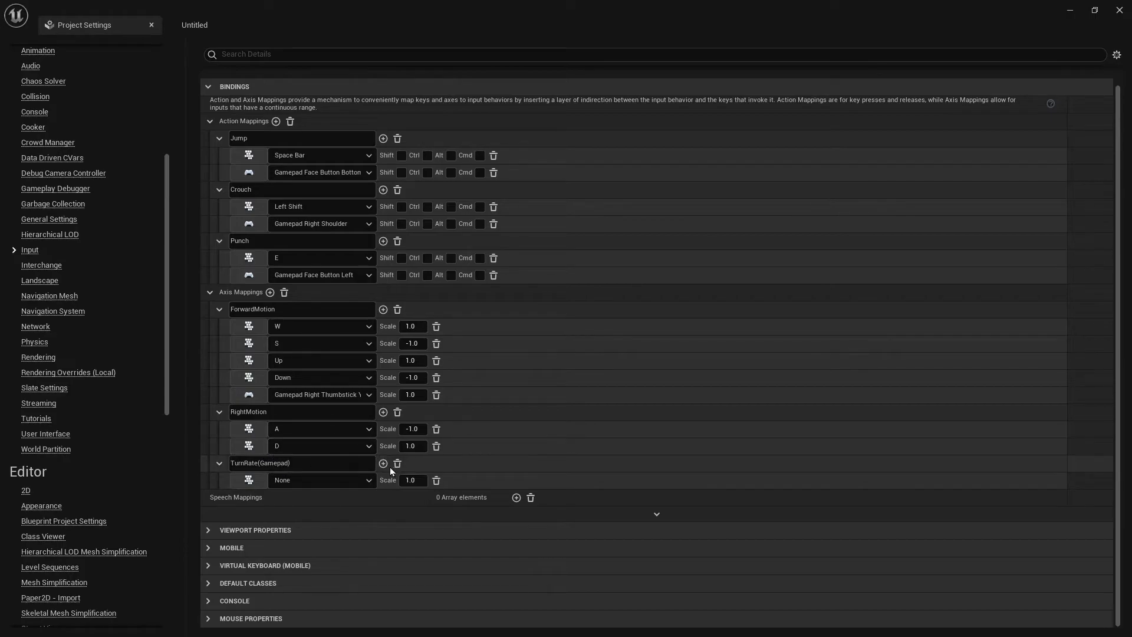
Step: Set the first binding of the TurnRate(Gamepad) axis to the keyboard's Left key
{"action": "left_click", "coordinate": [346, 479]}
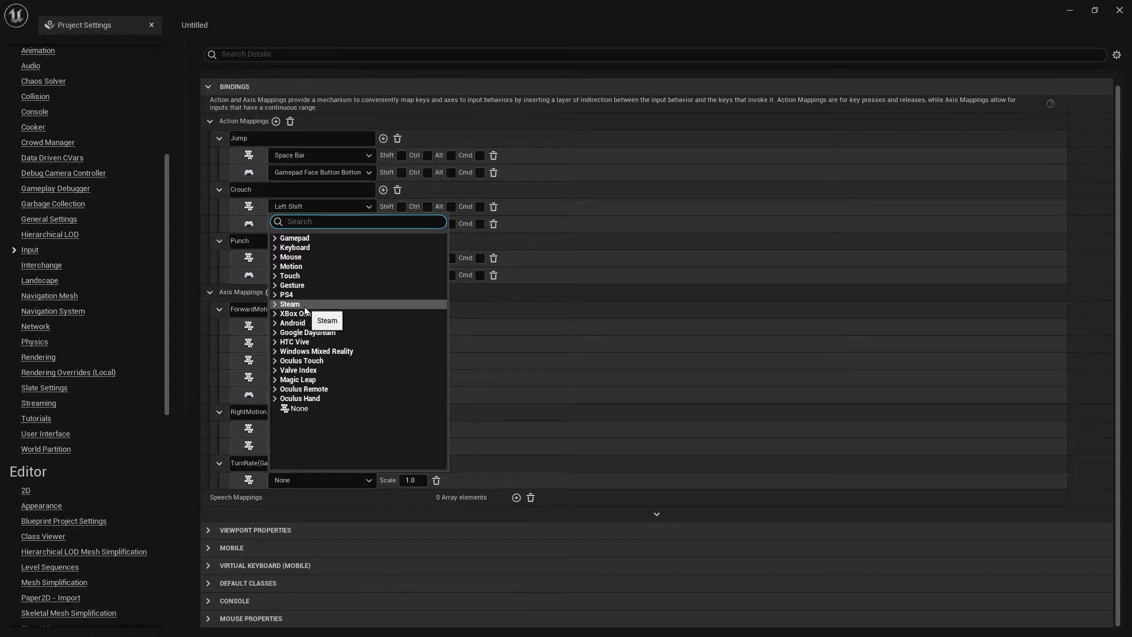
{"action": "type", "text": "le"}
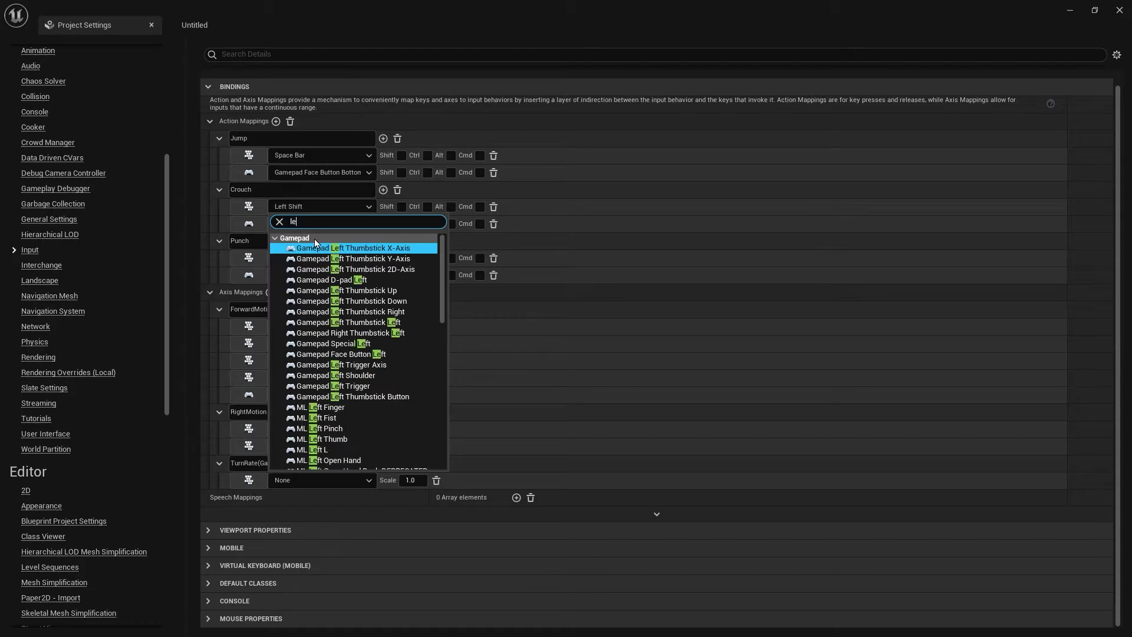
{"action": "type", "text": "ft"}
{"action": "scroll", "coordinate": [358, 319], "scroll_direction": "down", "scroll_amount": 5}
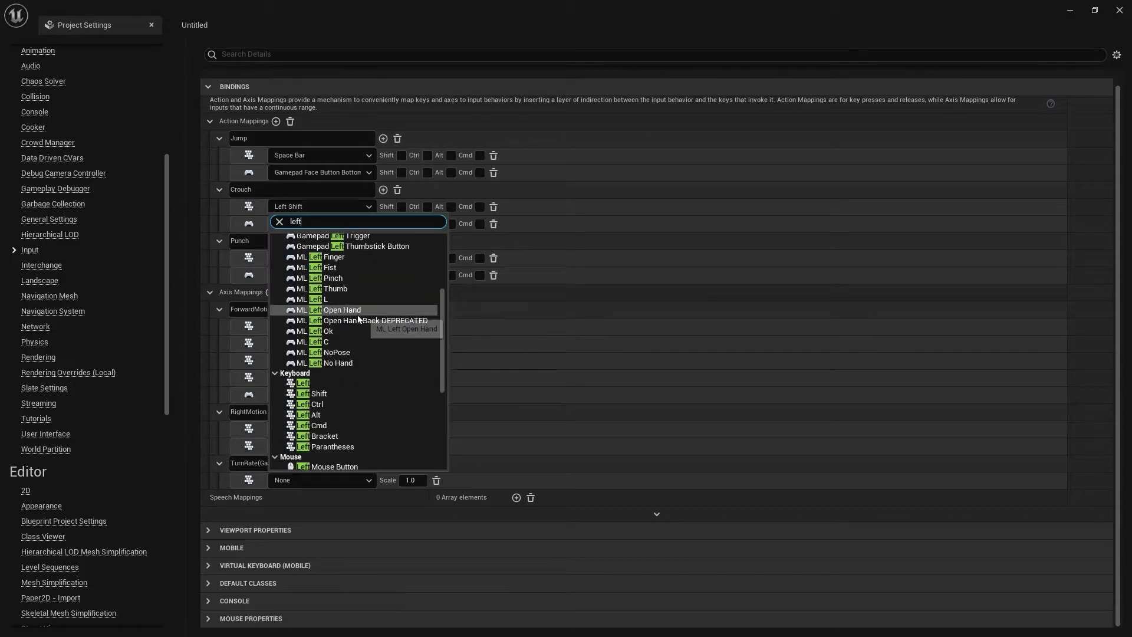
{"action": "left_click", "coordinate": [313, 382]}
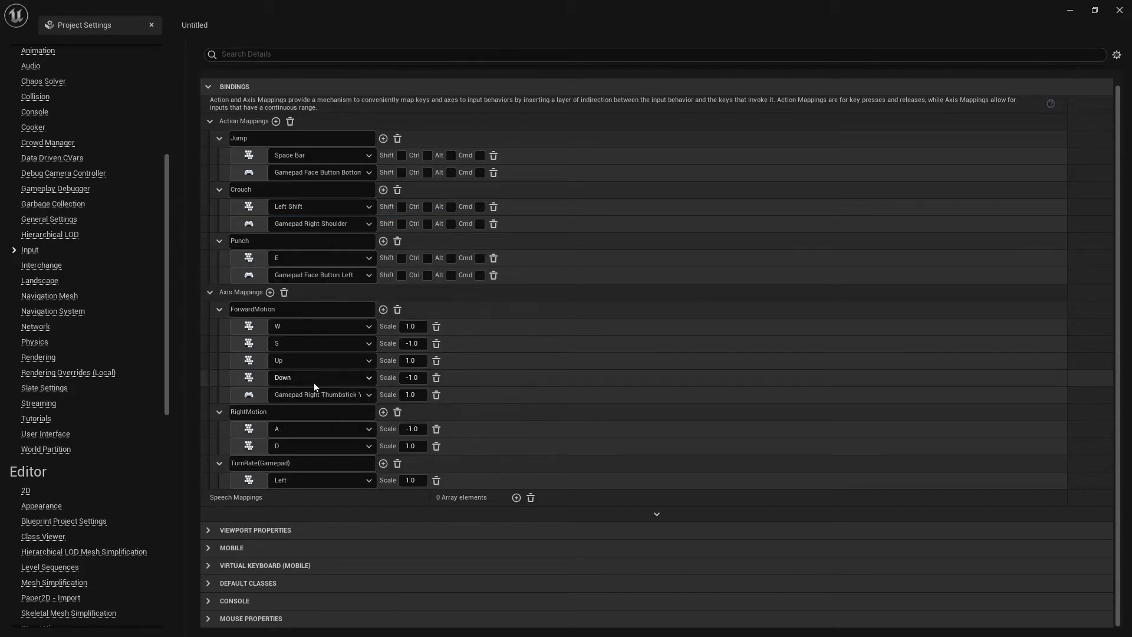
Step: Add a second binding to the TurnRate(Gamepad) axis and set it to the keyboard's Right key
{"action": "left_click", "coordinate": [383, 464]}
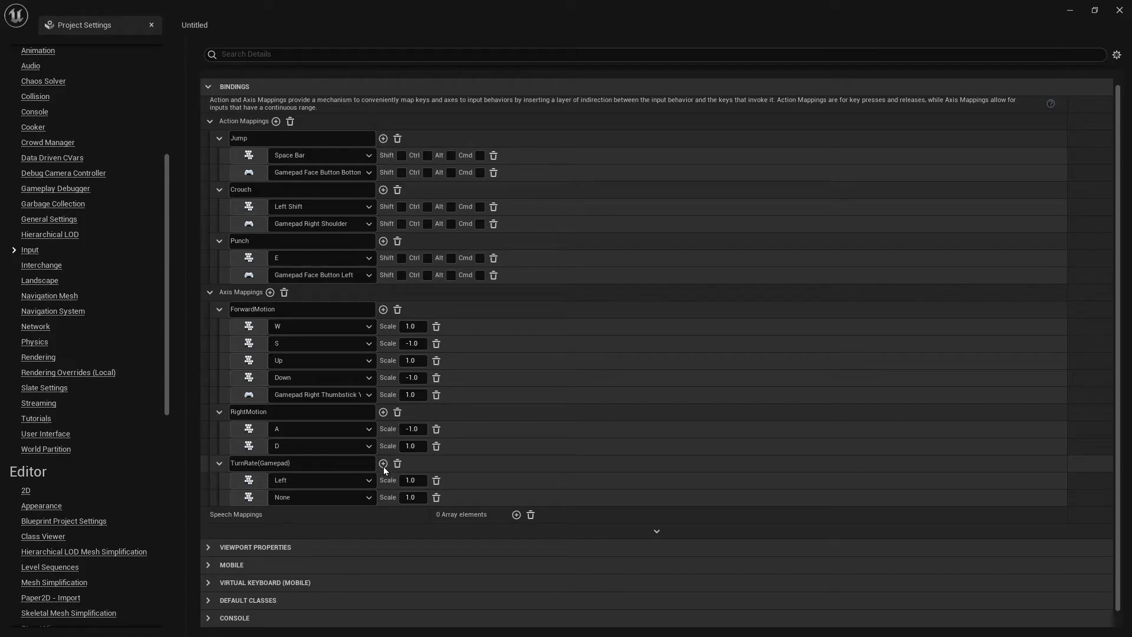
{"action": "left_click", "coordinate": [352, 496]}
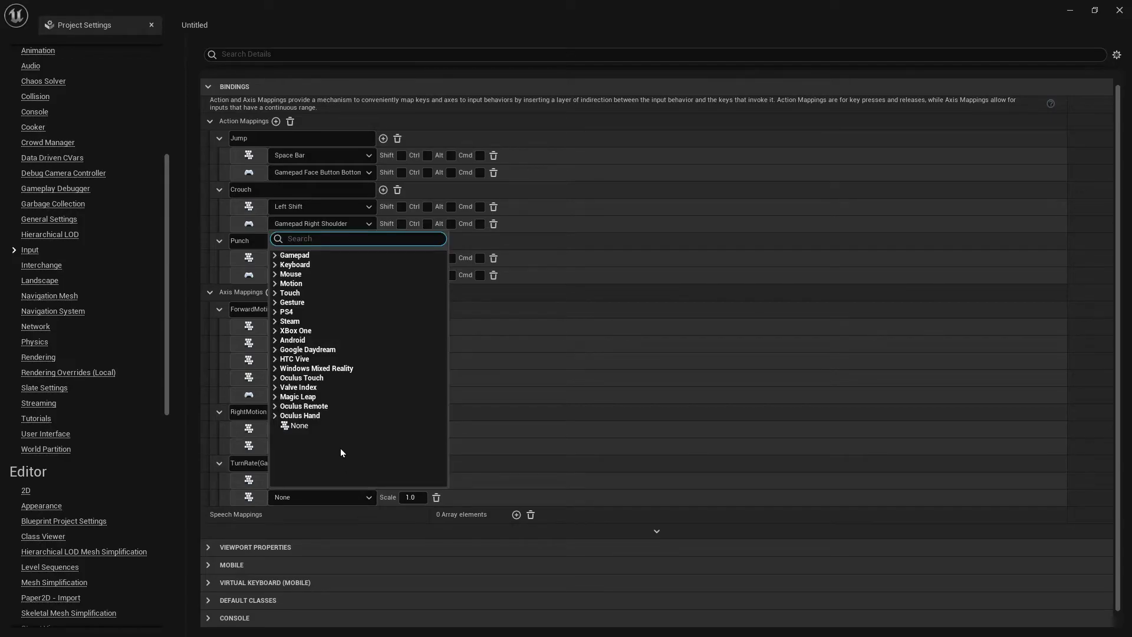
{"action": "type", "text": "right"}
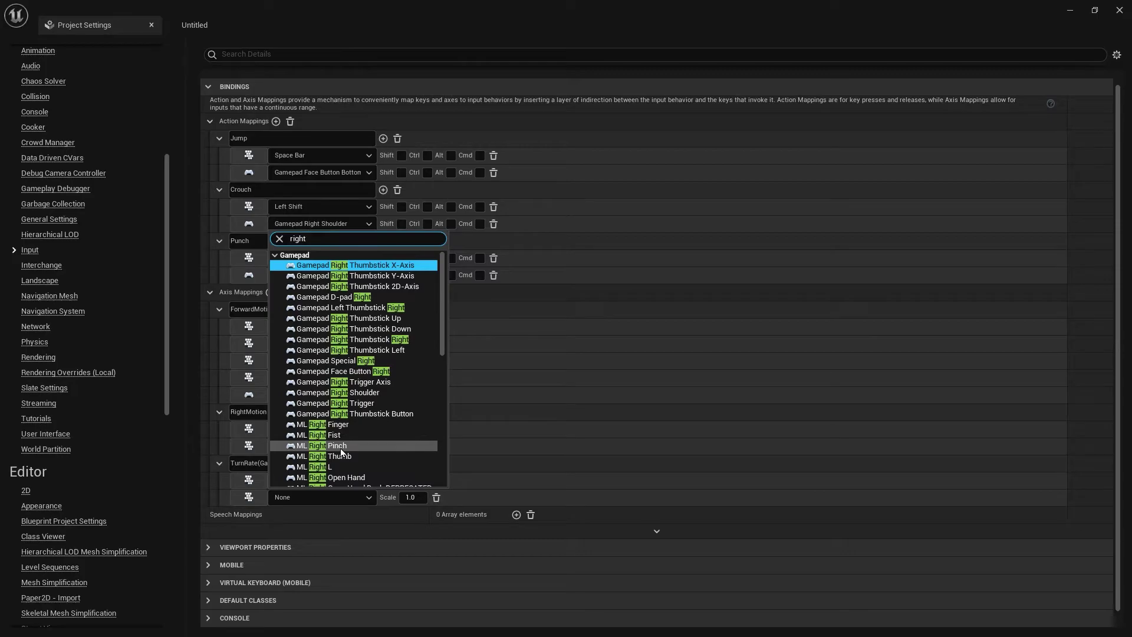
{"action": "scroll", "coordinate": [348, 422], "scroll_direction": "down", "scroll_amount": 3}
{"action": "left_click", "coordinate": [326, 435]}
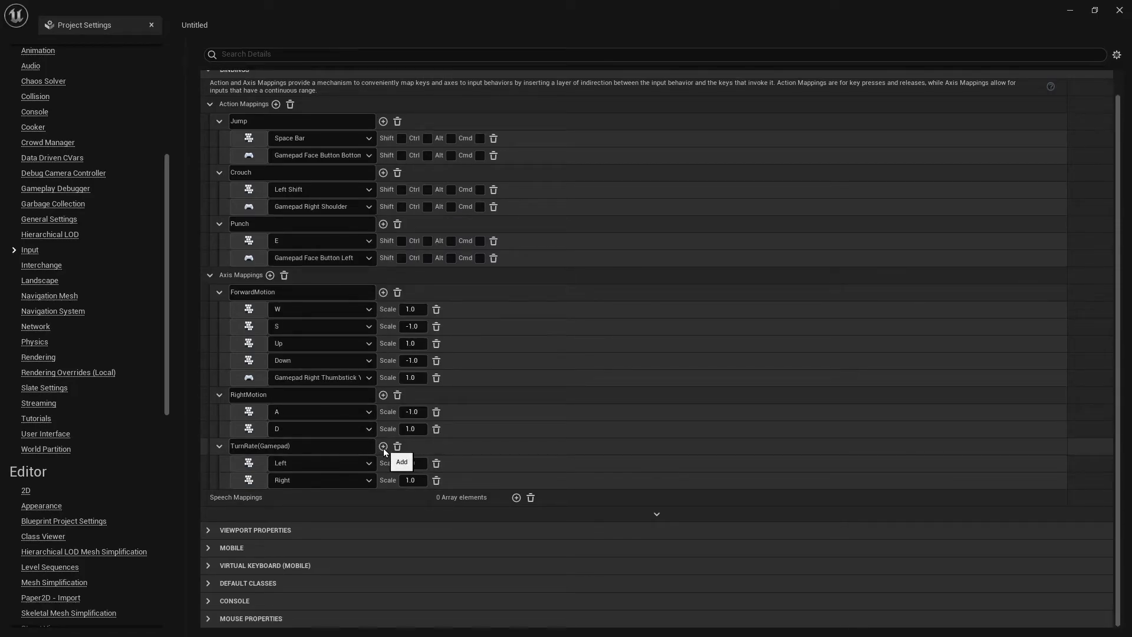
Step: Add a third binding to the TurnRate(Gamepad) axis and set it to Gamepad Right Thumbstick X-Axis
{"action": "left_click", "coordinate": [383, 446]}
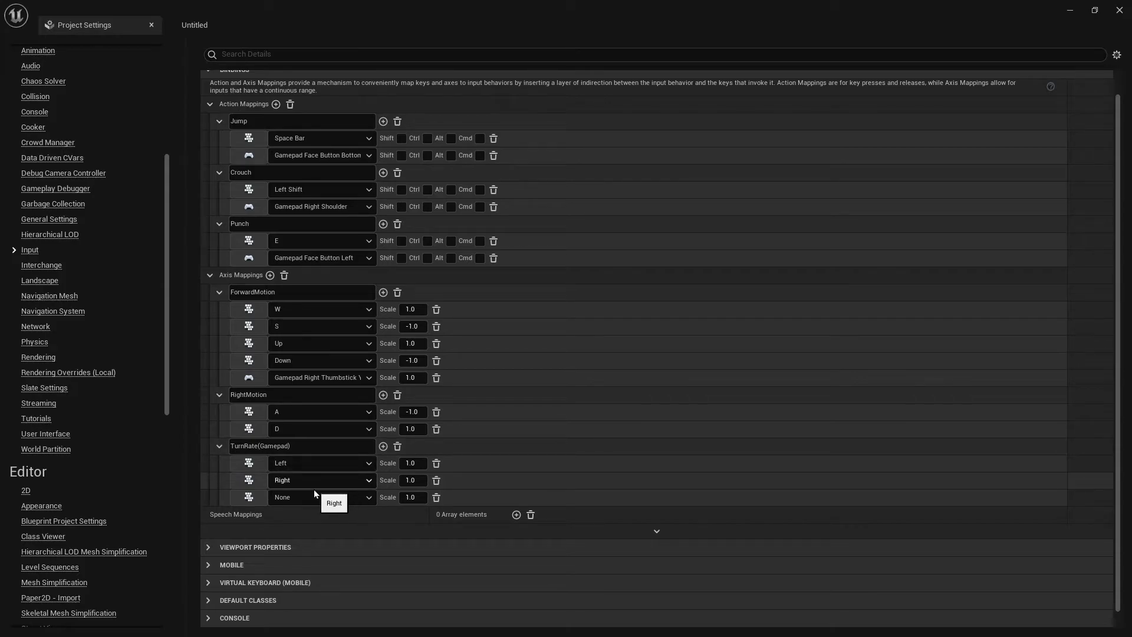
{"action": "left_click", "coordinate": [277, 498]}
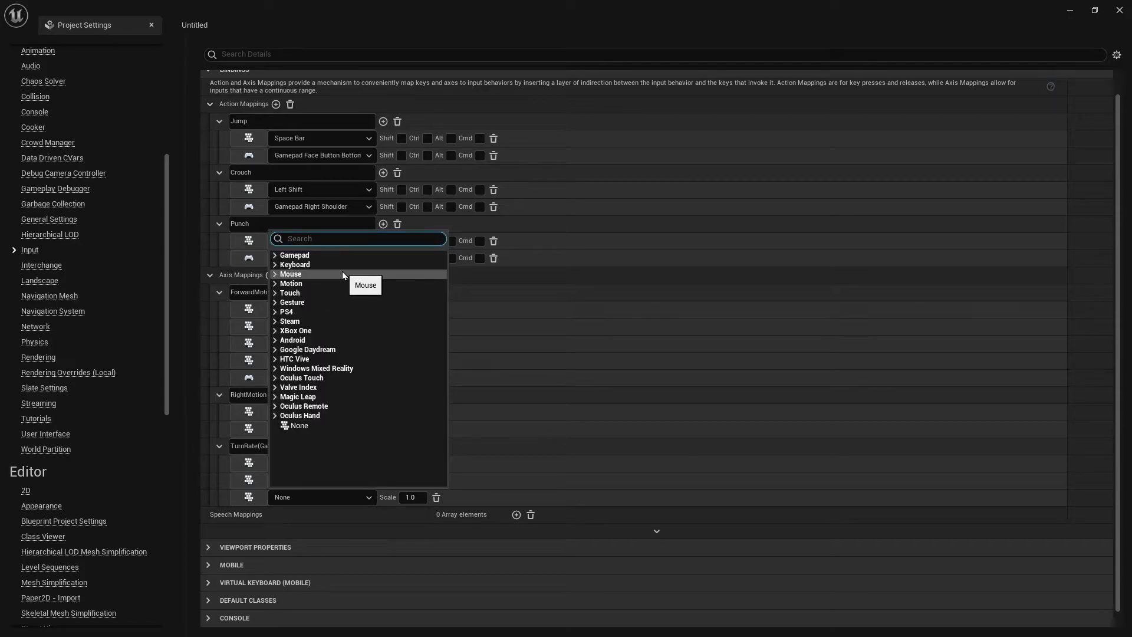
{"action": "type", "text": "th"}
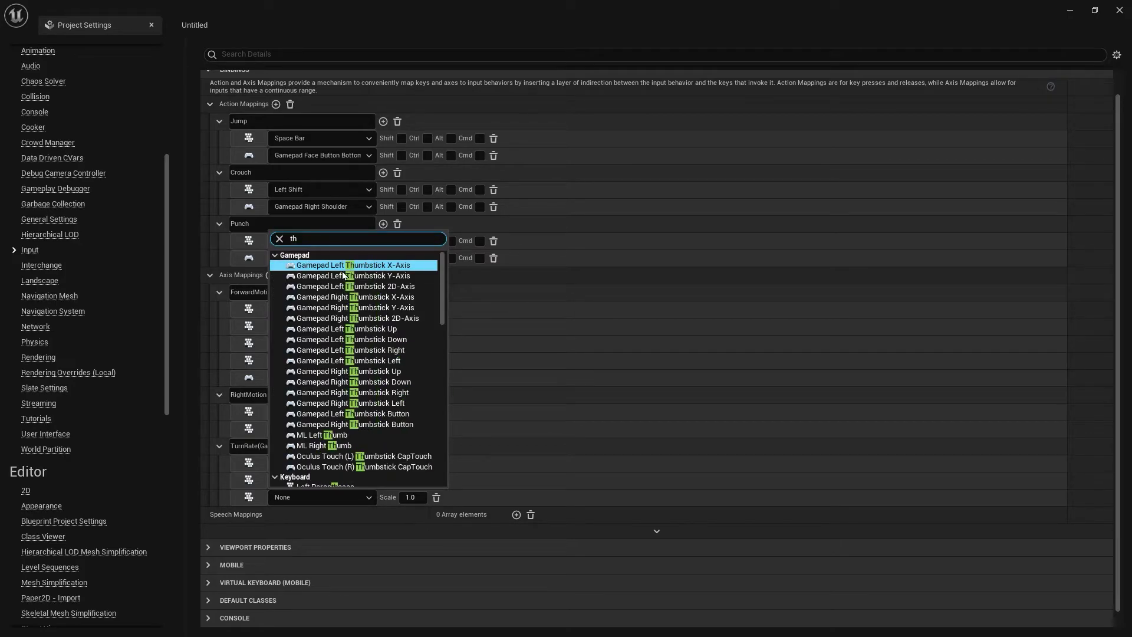
{"action": "type", "text": "umb"}
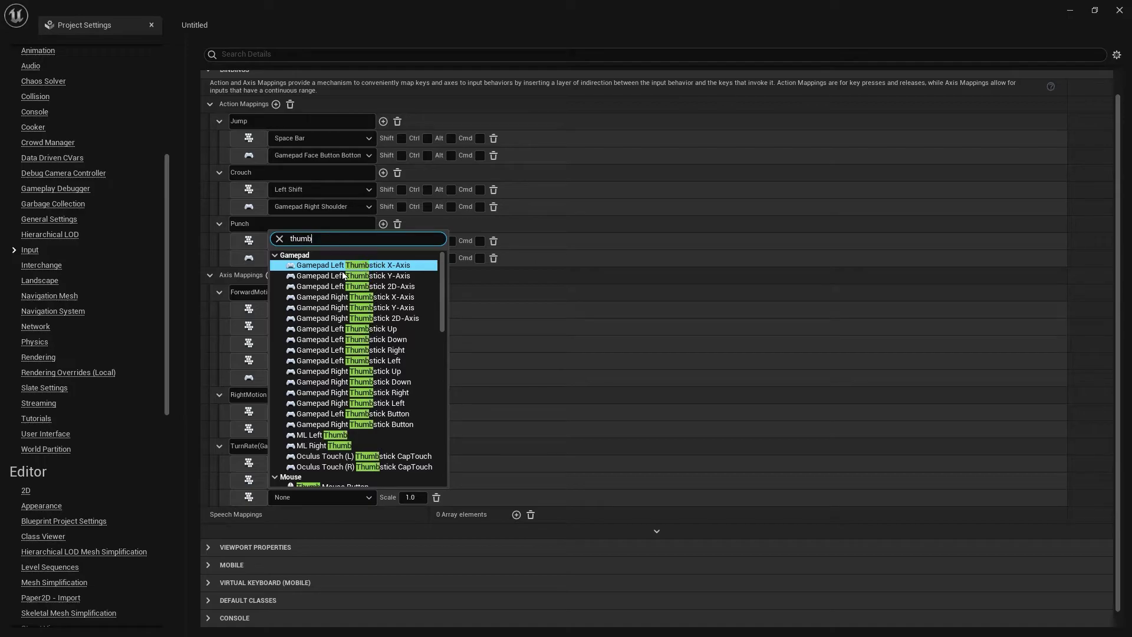
{"action": "type", "text": "st"}
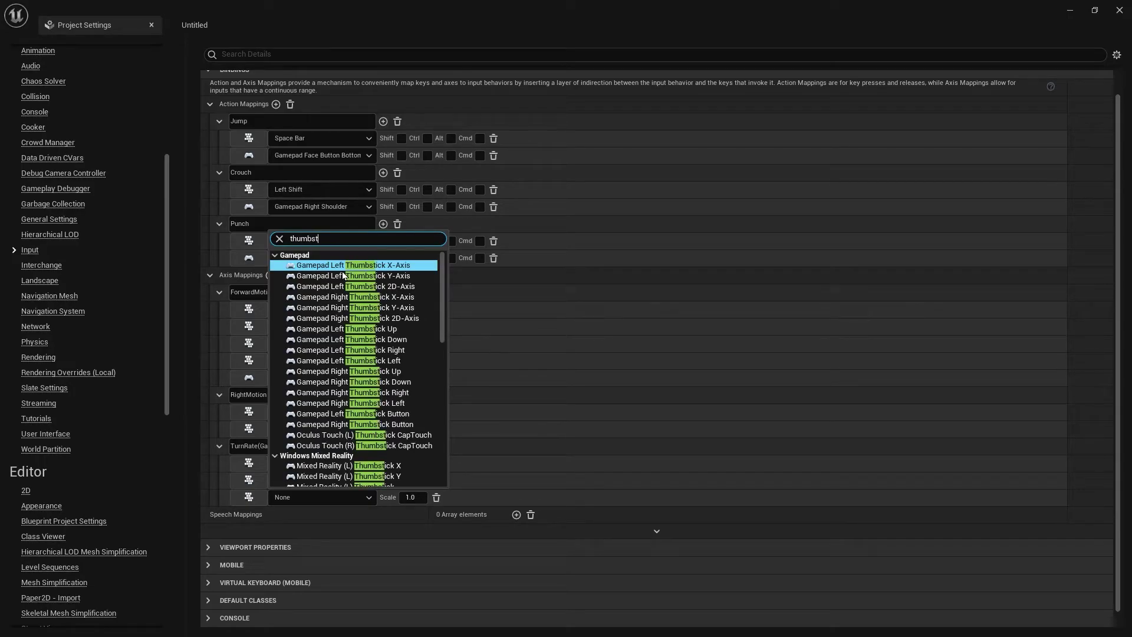
{"action": "type", "text": "ick"}
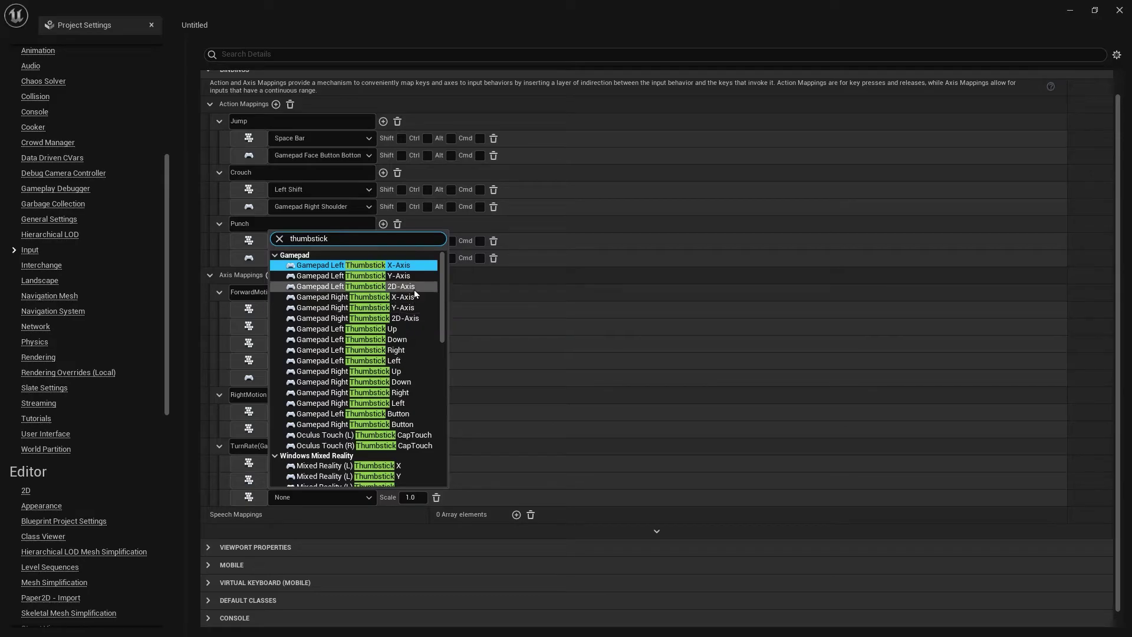
{"action": "left_click", "coordinate": [383, 301]}
{"action": "left_click", "coordinate": [384, 298]}
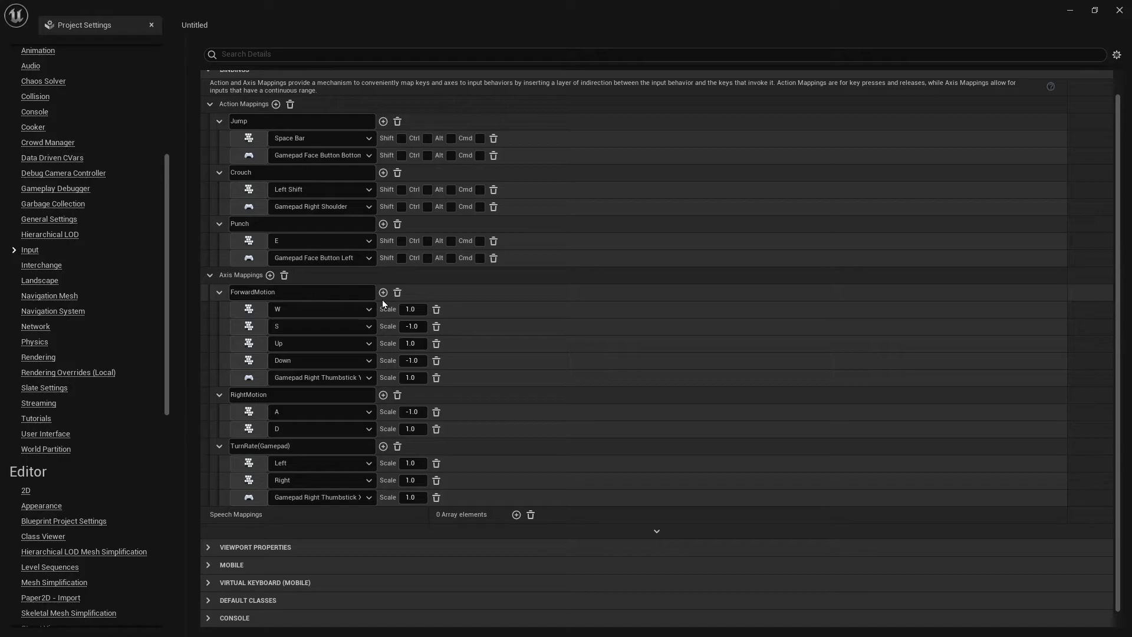
Step: Set the scale of the TurnRate(Gamepad) axis's Left binding to -1.0
{"action": "scroll", "coordinate": [311, 397], "scroll_direction": "down", "scroll_amount": 1}
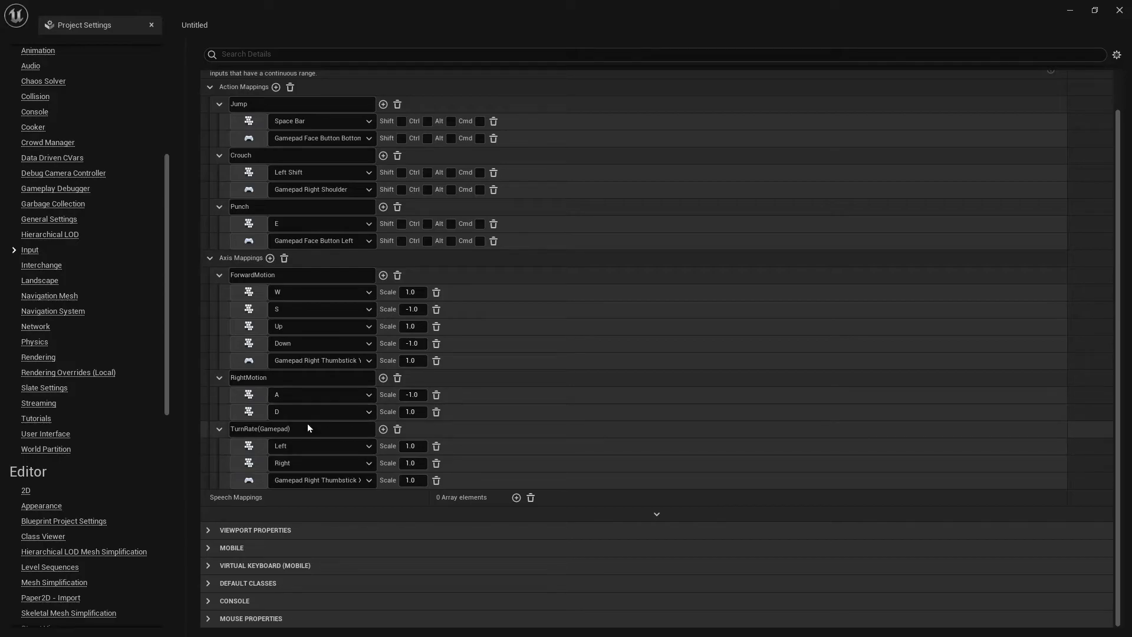
{"action": "left_click", "coordinate": [412, 446]}
{"action": "type", "text": "-"}
{"action": "type", "text": "1"}
{"action": "key", "text": "Return"}
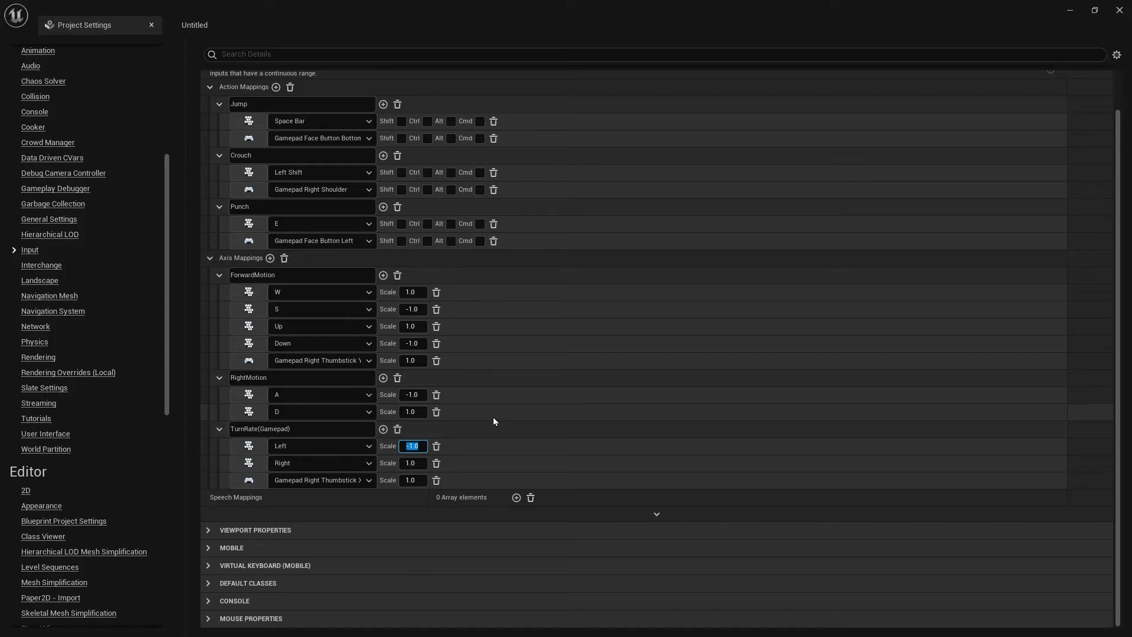
Step: Add another axis mapping and name it Turn(Mouse)
{"action": "left_click", "coordinate": [383, 276]}
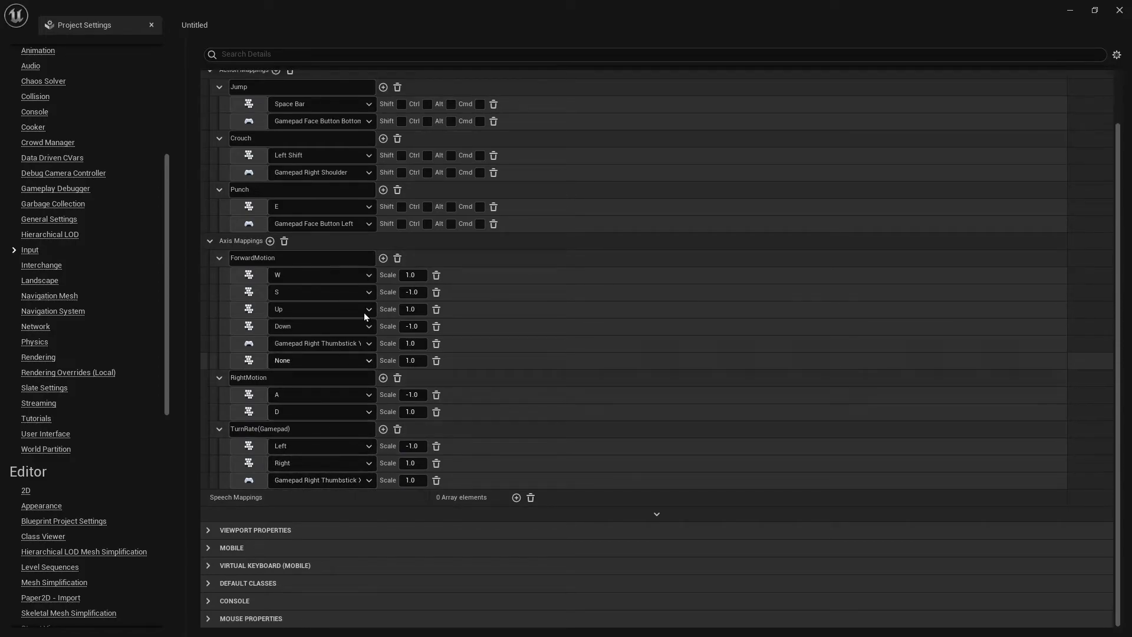
{"action": "left_click", "coordinate": [437, 361]}
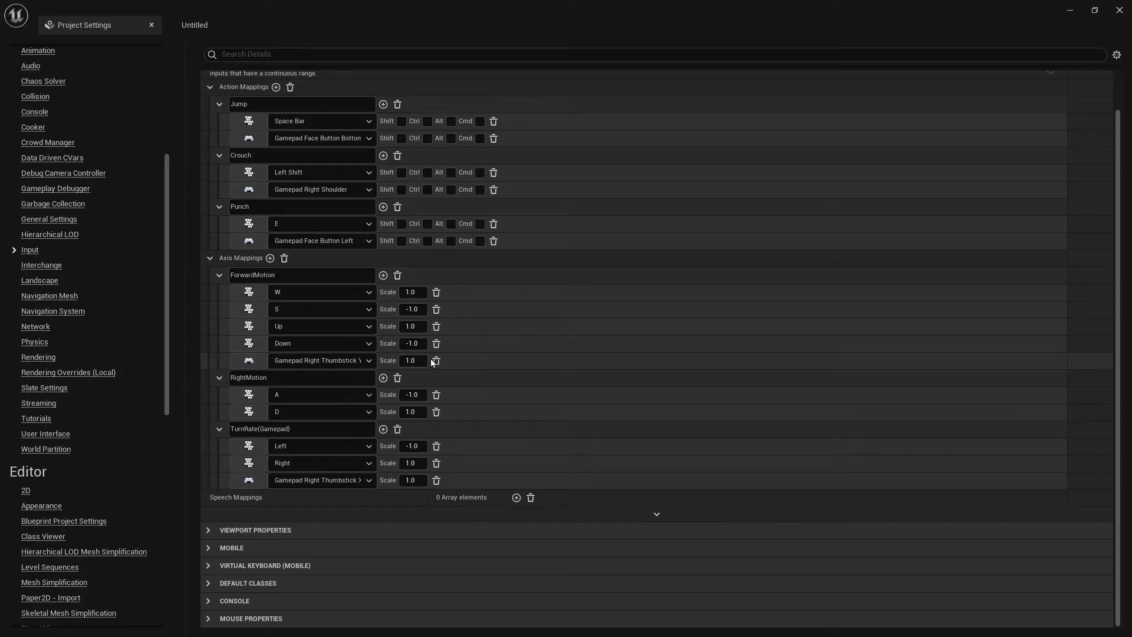
{"action": "left_click", "coordinate": [270, 258]}
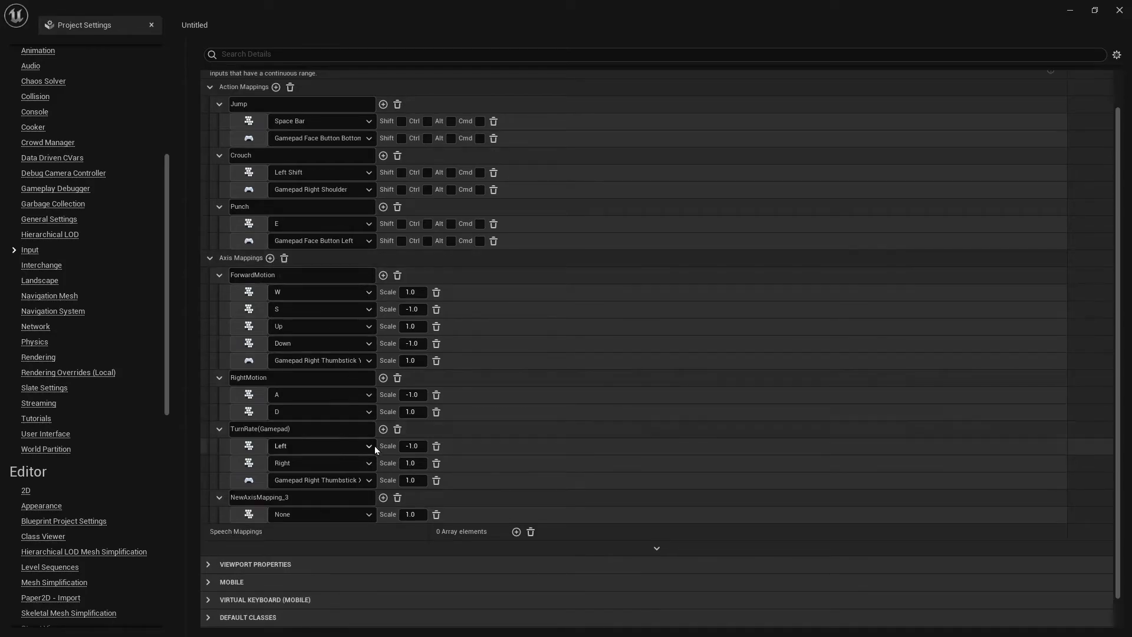
{"action": "scroll", "coordinate": [373, 446], "scroll_direction": "down", "scroll_amount": 2}
{"action": "left_click", "coordinate": [313, 463]}
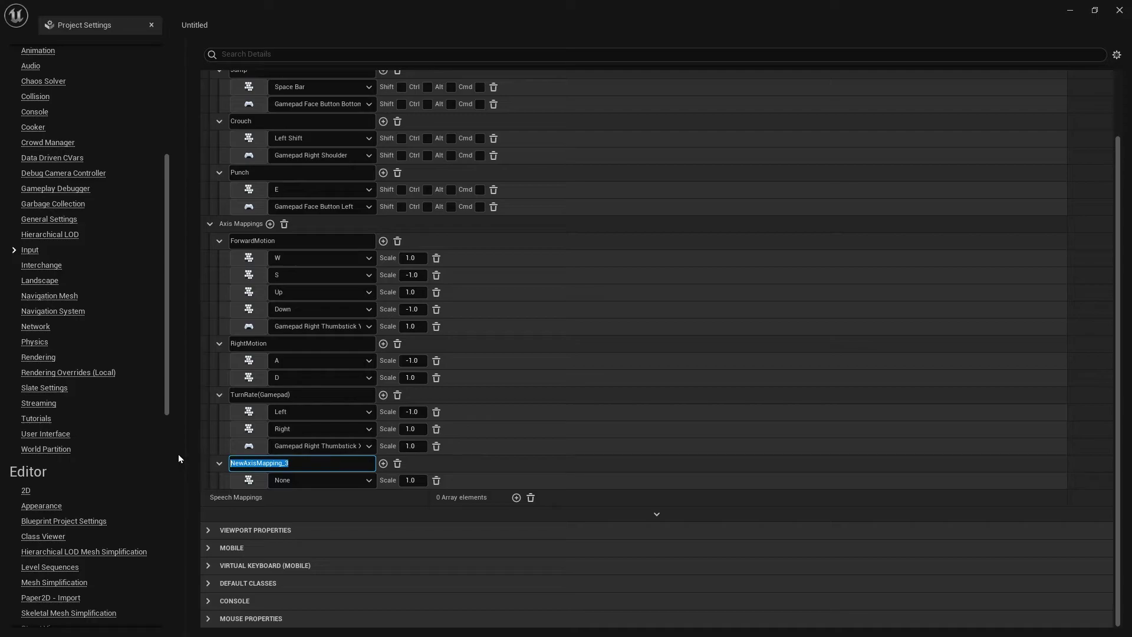
{"action": "type", "text": "Turn"}
{"action": "type", "text": "()"}
{"action": "type", "text": "MO"}
{"action": "key", "text": "BackSpace"}
{"action": "type", "text": "e)"}
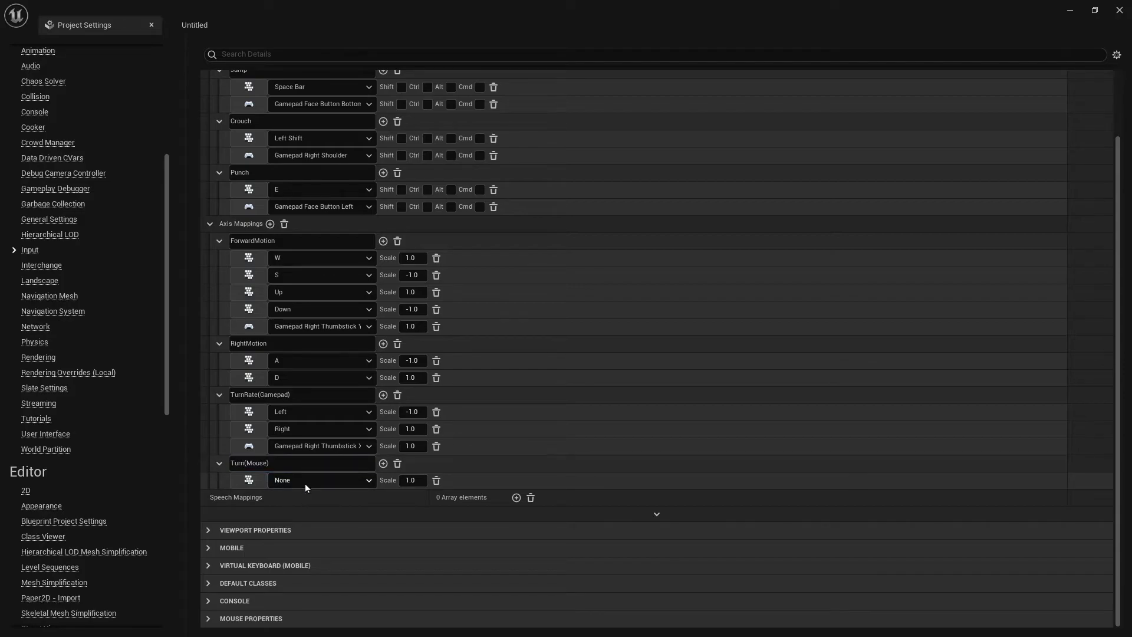
Step: Bind the Turn(Mouse) axis mapping to Mouse X
{"action": "left_click", "coordinate": [288, 480]}
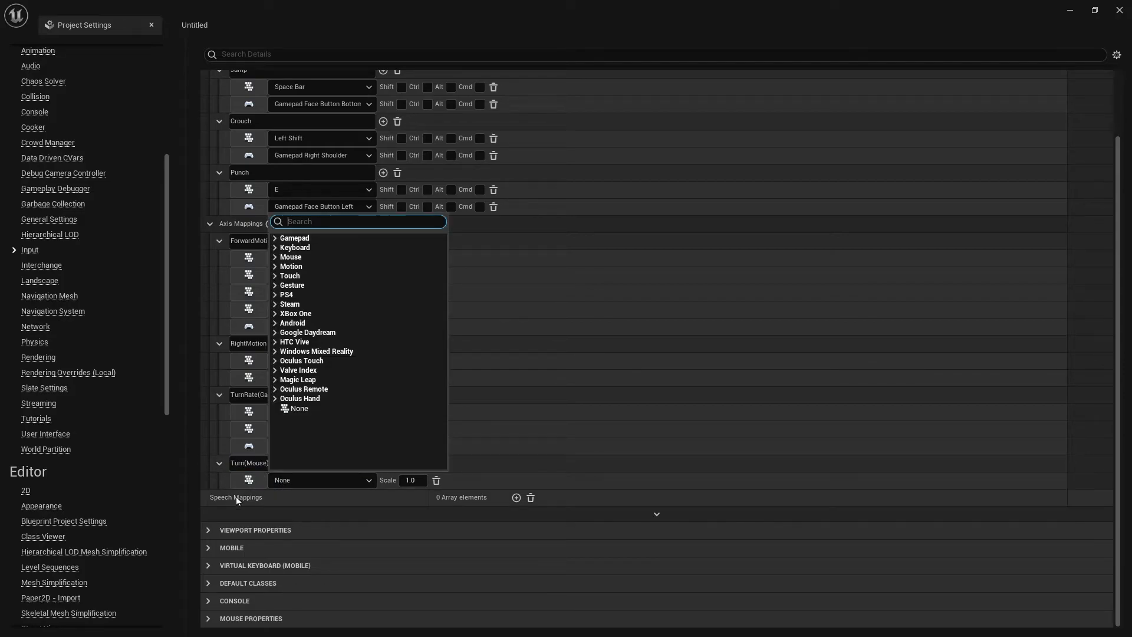
{"action": "left_click", "coordinate": [290, 511]}
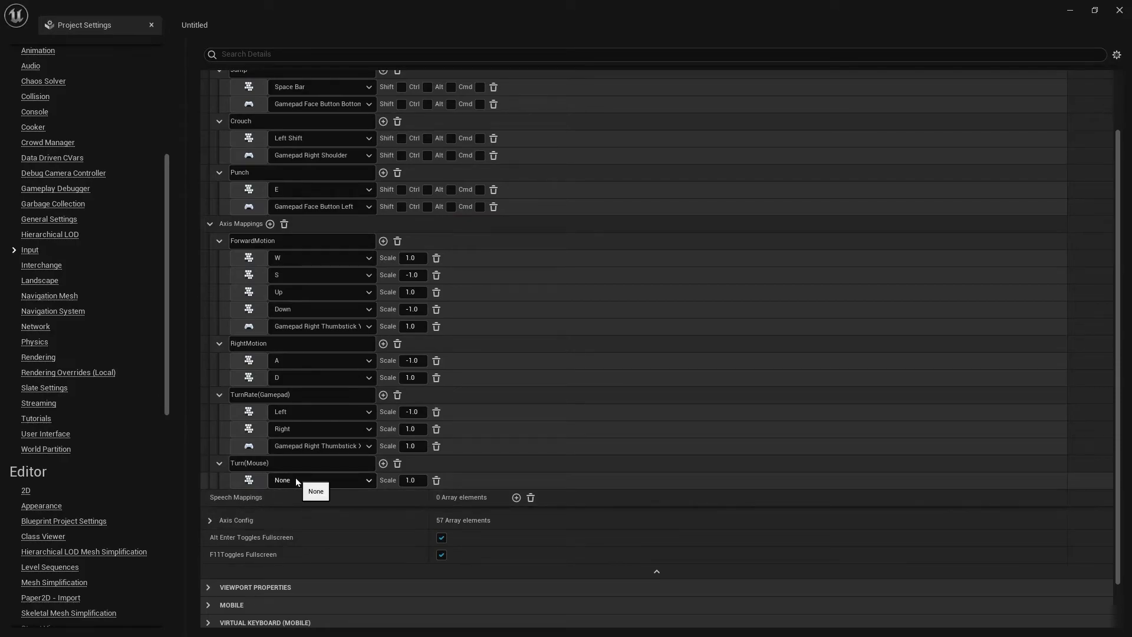
{"action": "left_click", "coordinate": [335, 482]}
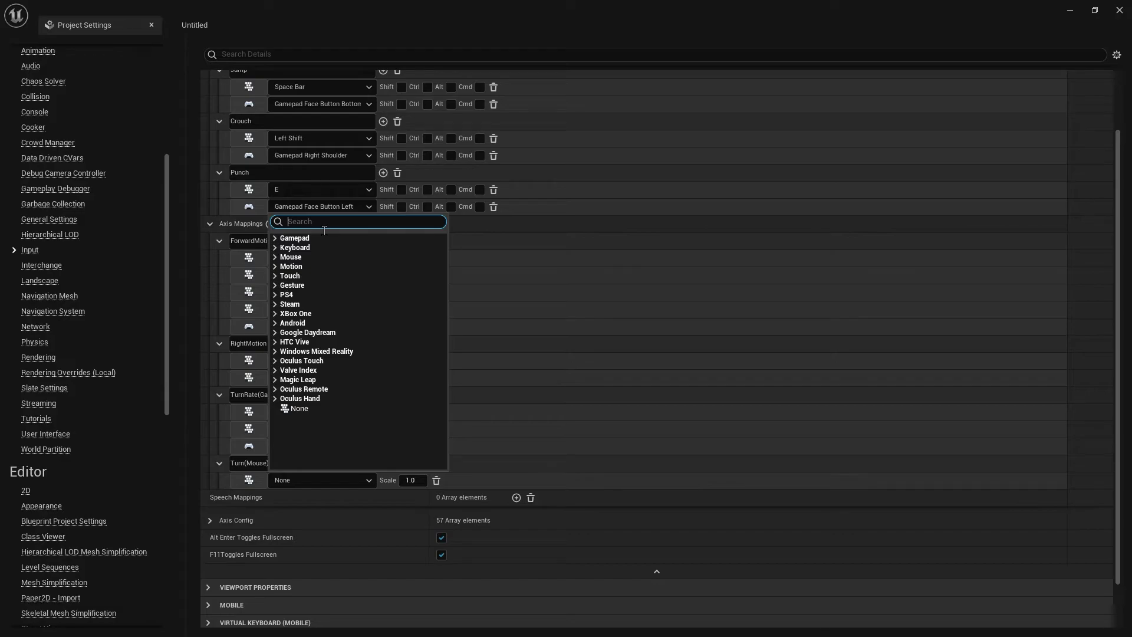
{"action": "type", "text": "mo"}
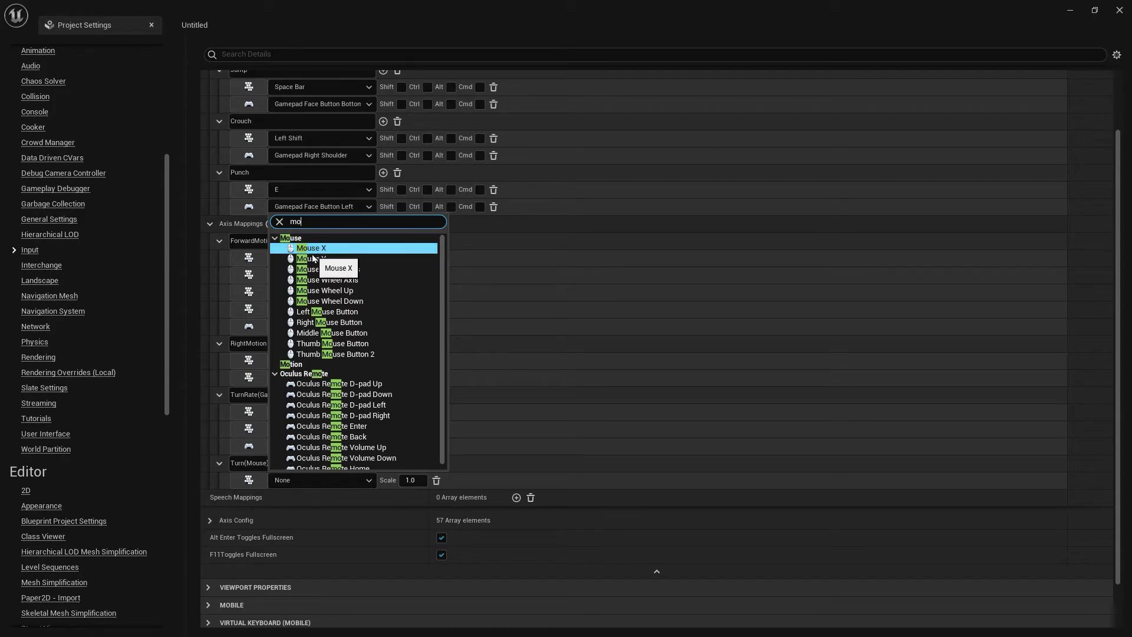
{"action": "left_click", "coordinate": [315, 252]}
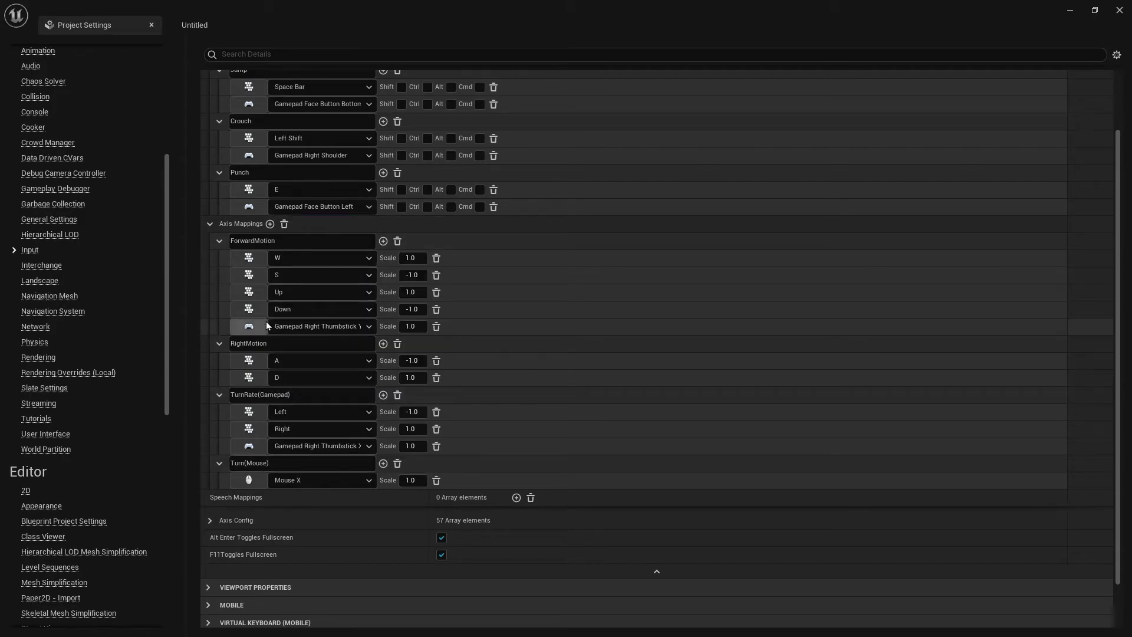
Step: Add another axis mapping and name it LookupRate(Gamepad)
{"action": "scroll", "coordinate": [352, 361], "scroll_direction": "down", "scroll_amount": 2}
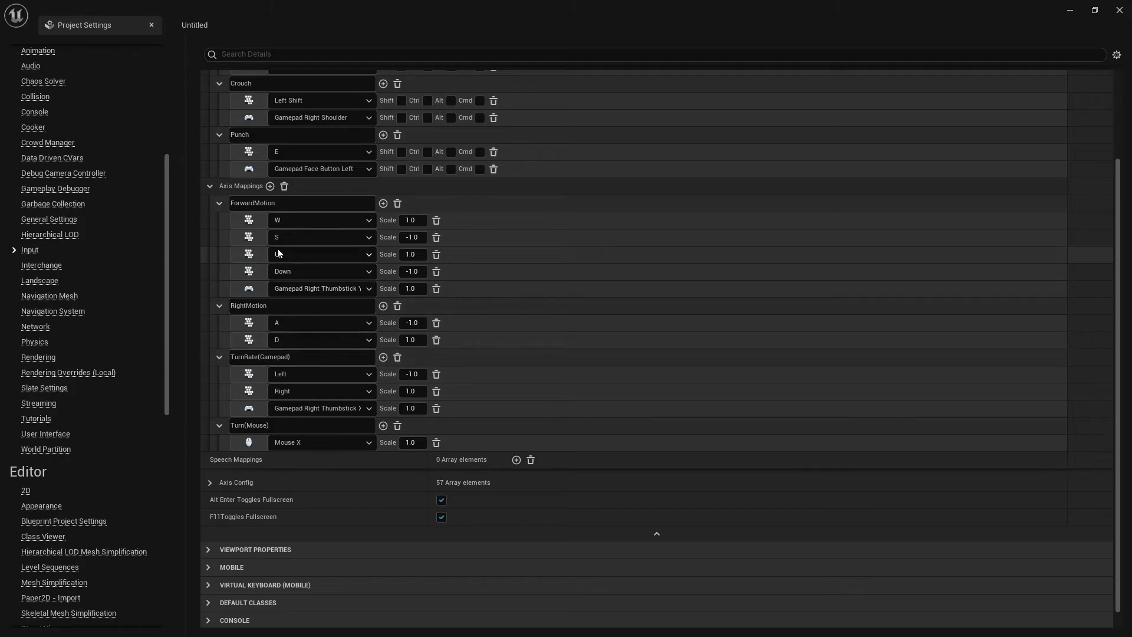
{"action": "left_click", "coordinate": [270, 186]}
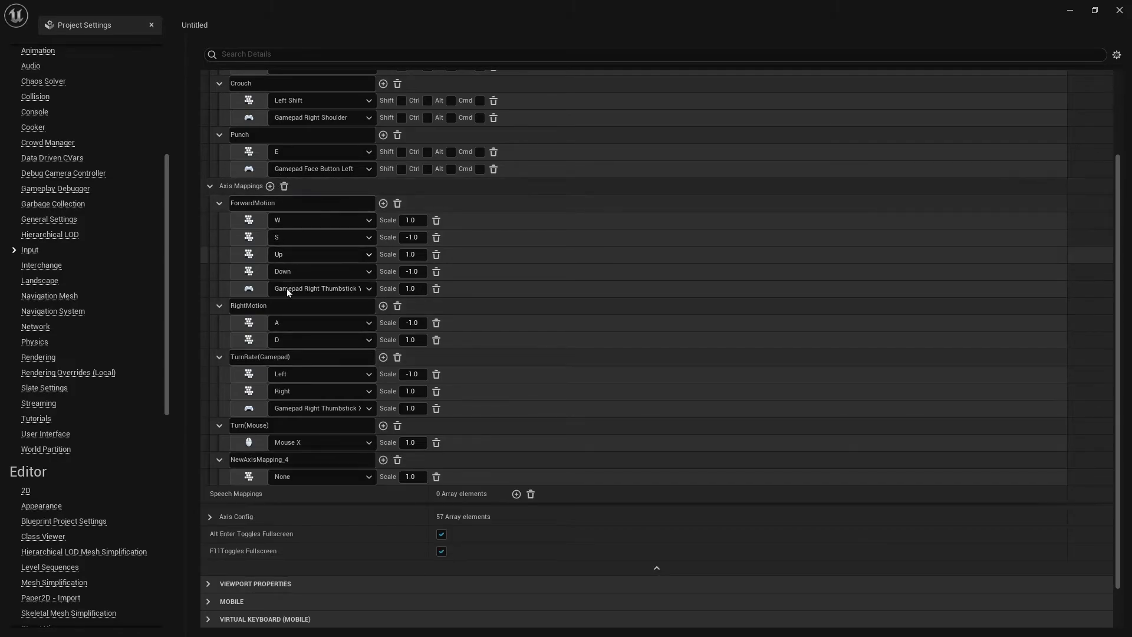
{"action": "left_click", "coordinate": [316, 460]}
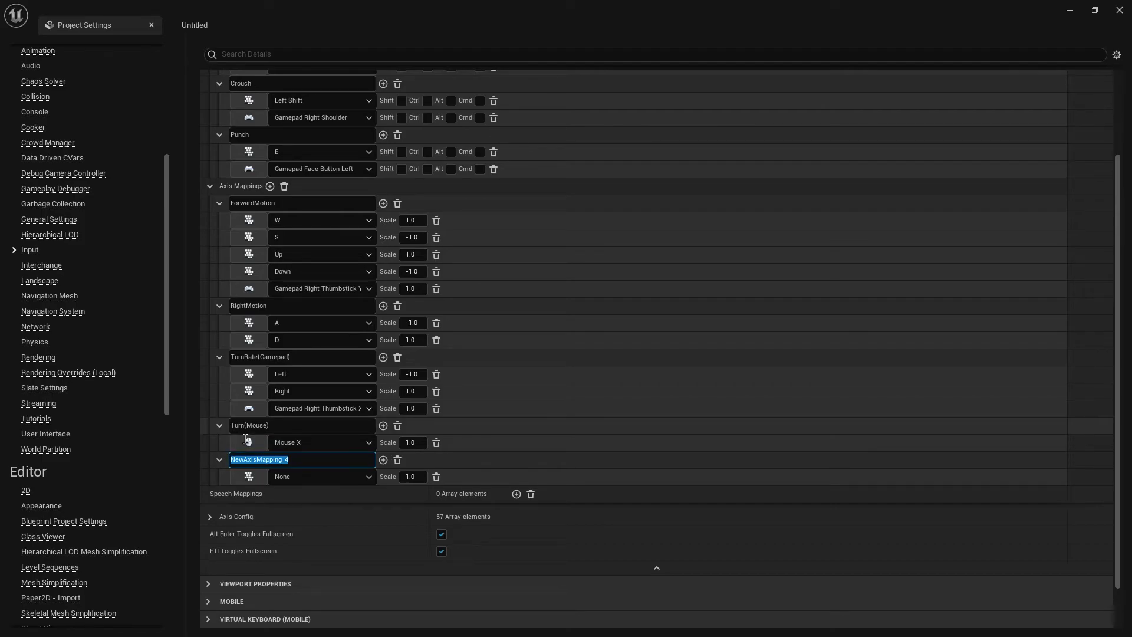
{"action": "type", "text": "Look"}
{"action": "type", "text": "upRate"}
{"action": "type", "text": "()"}
{"action": "type", "text": "Gamepad"}
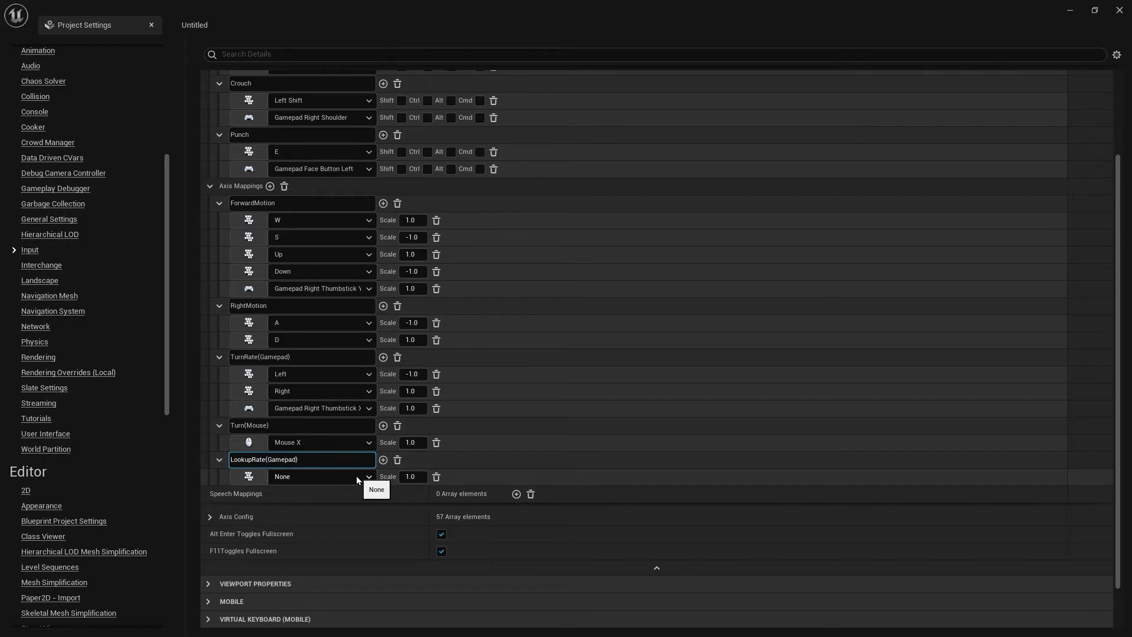
{"action": "key", "text": "Return"}
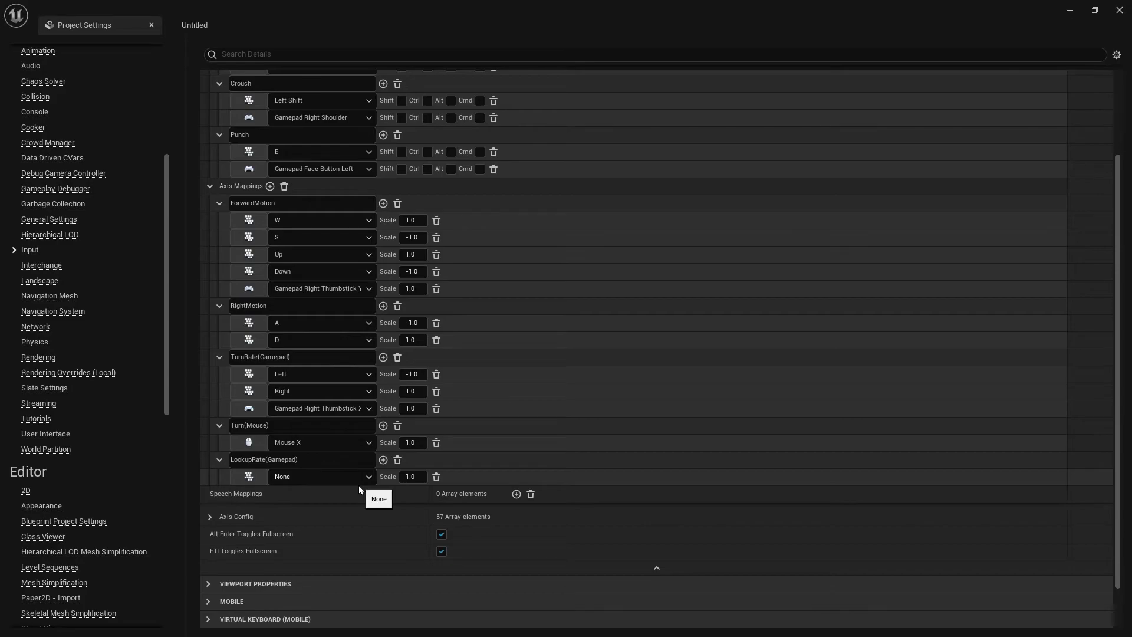
Step: Bind the LookupRate(Gamepad) axis mapping to Gamepad Right Thumbstick Y-Axis
{"action": "left_click", "coordinate": [316, 479]}
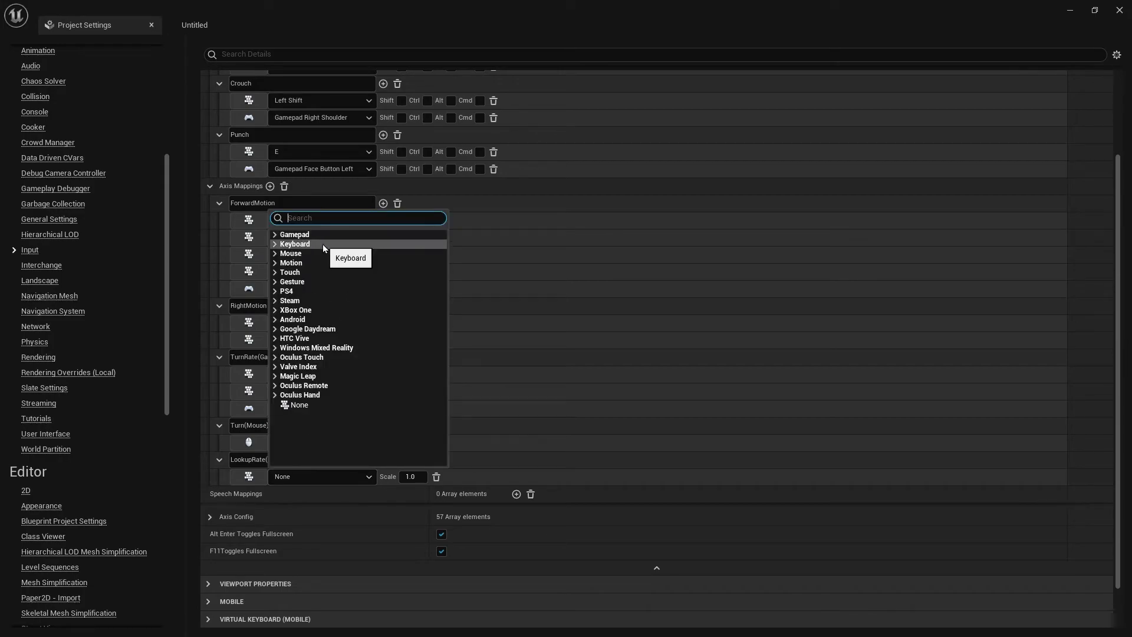
{"action": "type", "text": "thmb"}
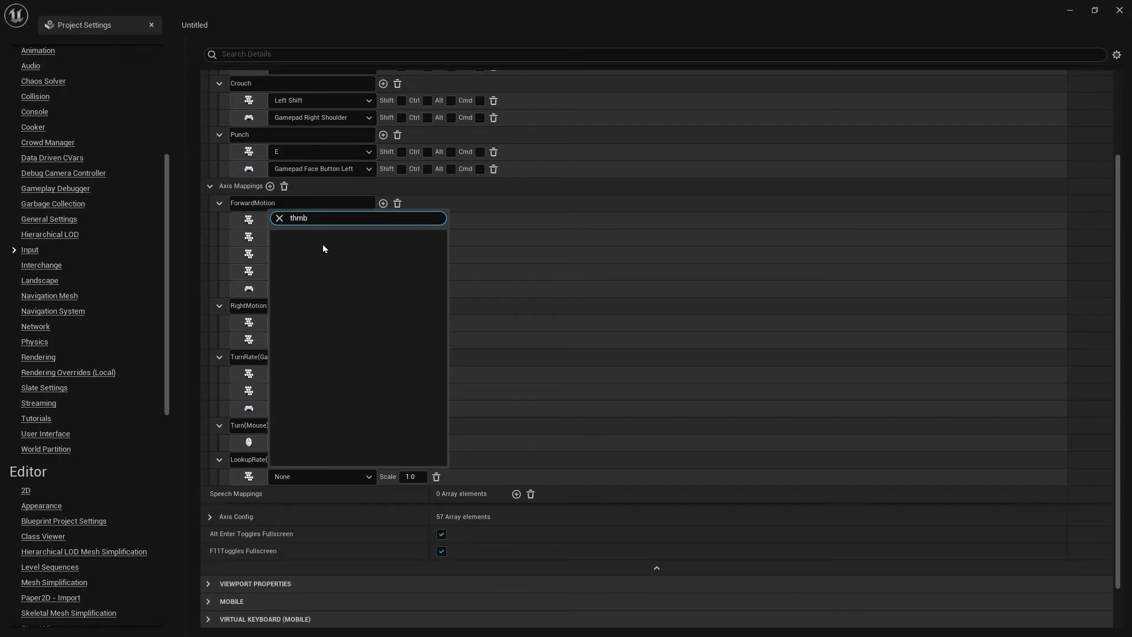
{"action": "key", "text": "BackSpace"}
{"action": "key", "text": "BackSpace"}
{"action": "key", "text": "BackSpace"}
{"action": "type", "text": "hu"}
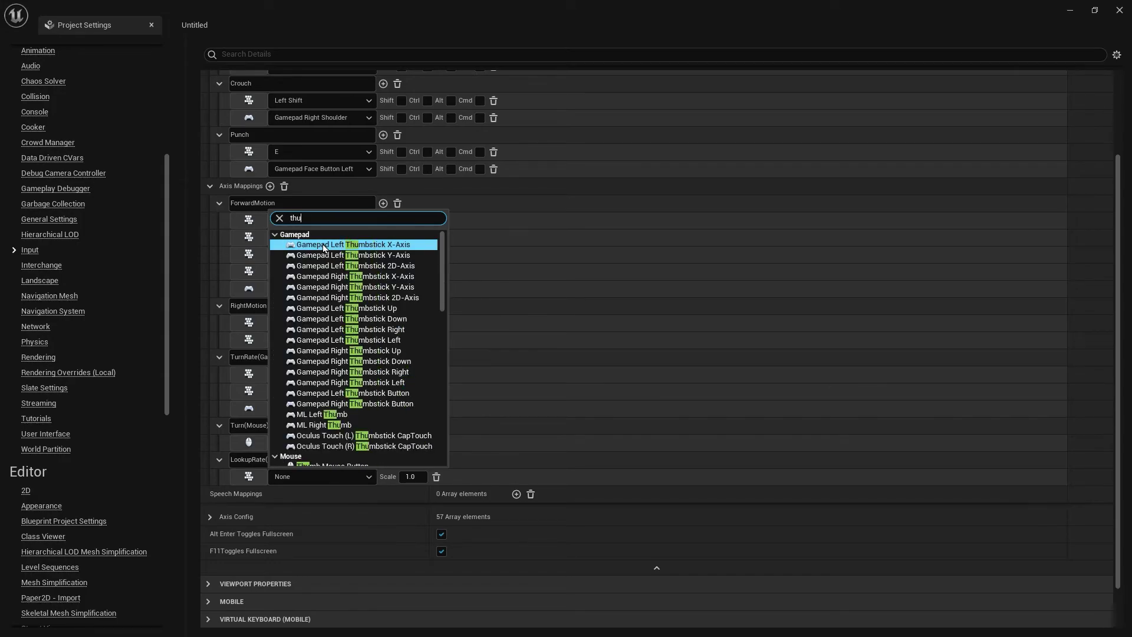
{"action": "type", "text": "mbs"}
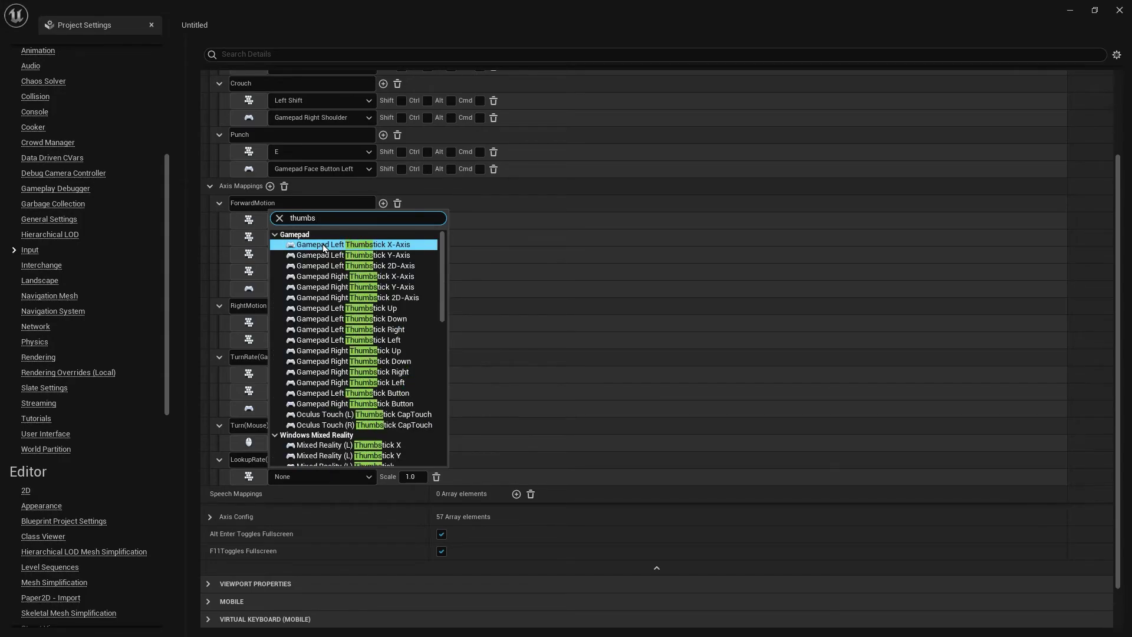
{"action": "type", "text": "tic"}
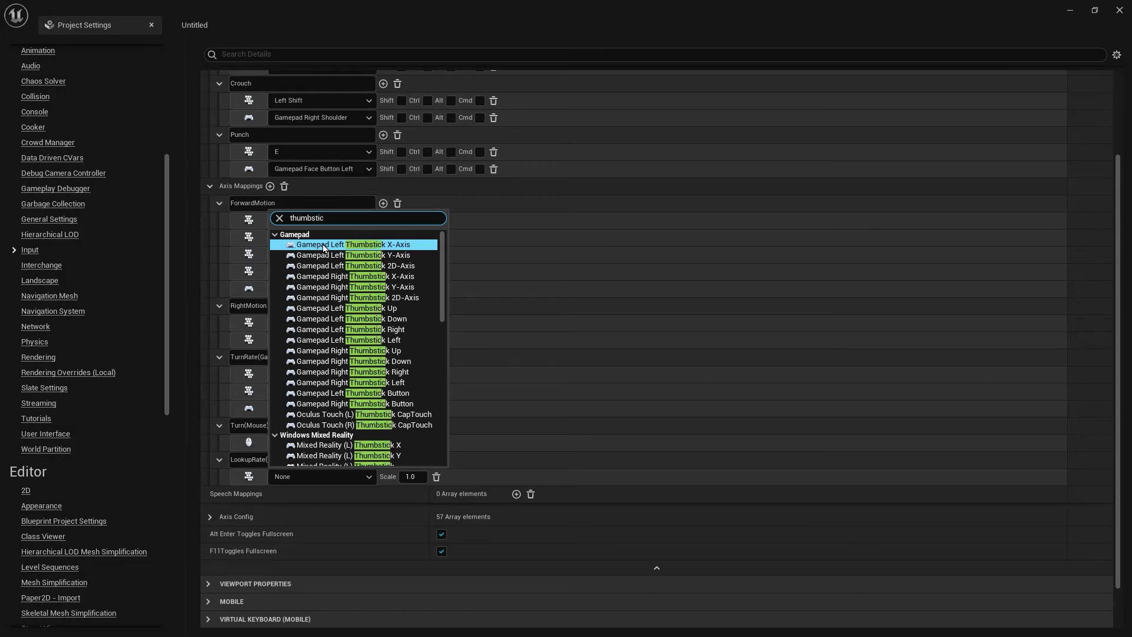
{"action": "type", "text": "k"}
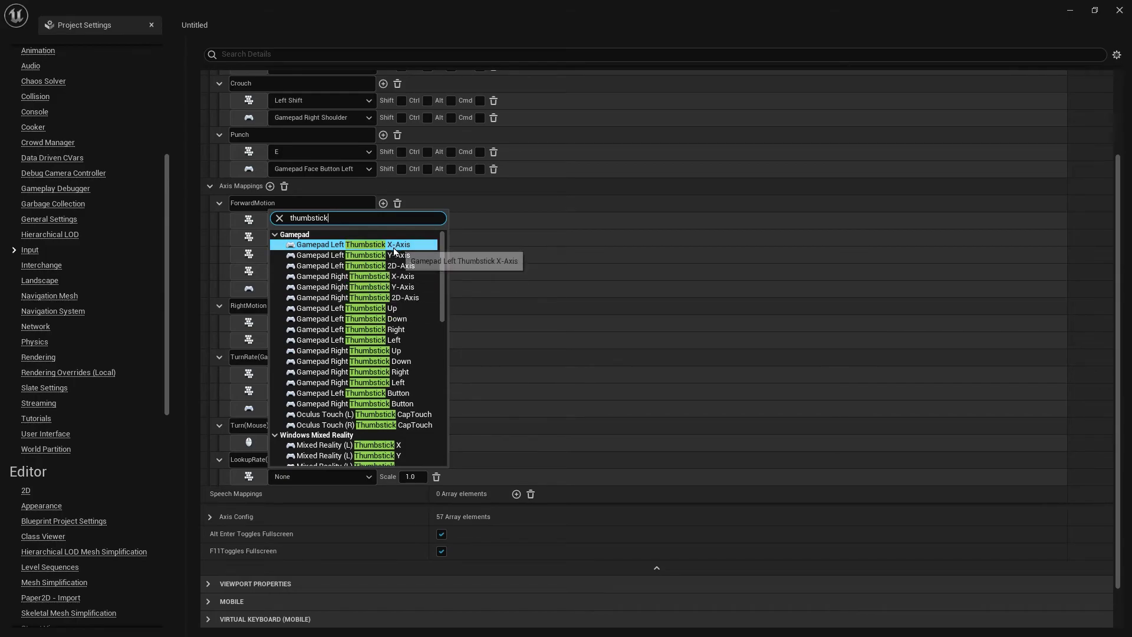
{"action": "left_click", "coordinate": [375, 287]}
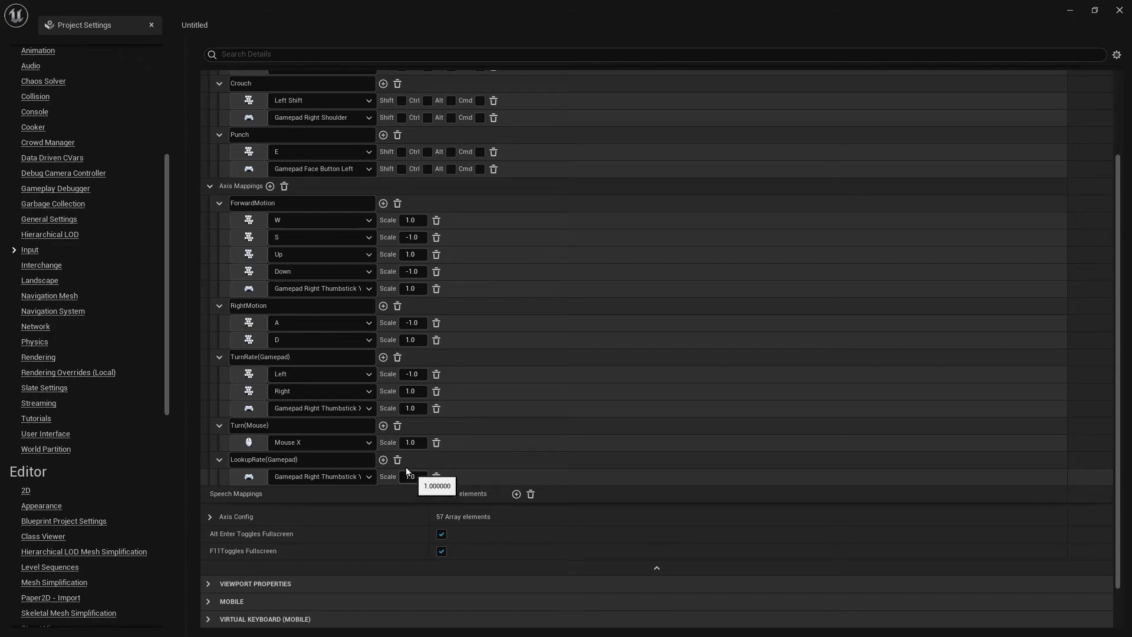
Step: Add another axis mapping and name it LookUp(Mouse)
{"action": "left_click", "coordinate": [269, 186]}
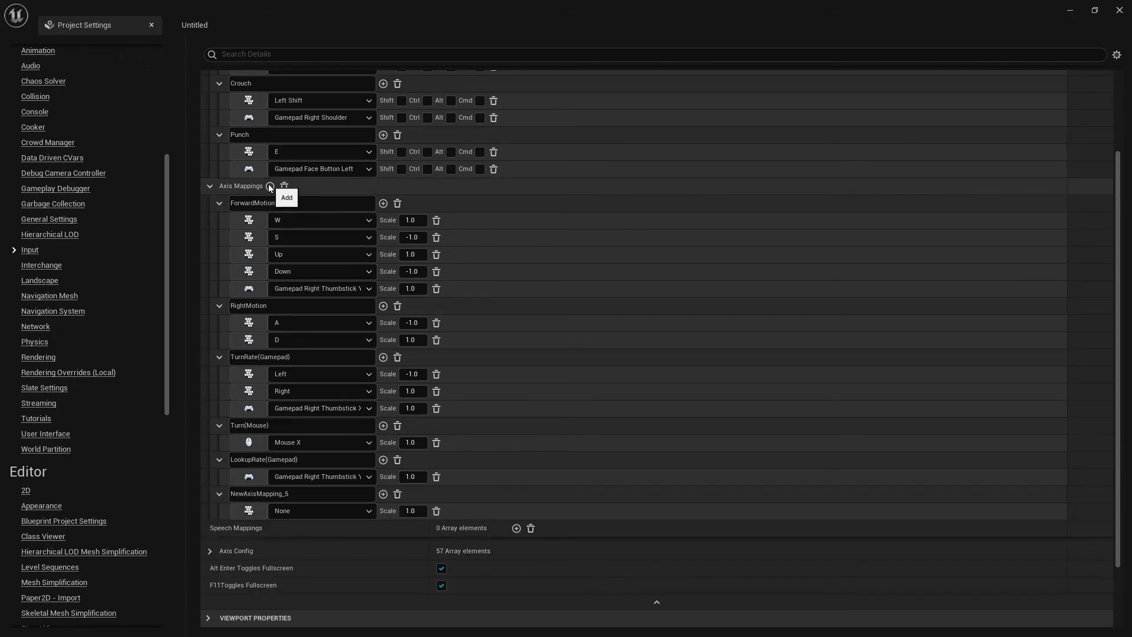
{"action": "left_click", "coordinate": [305, 499]}
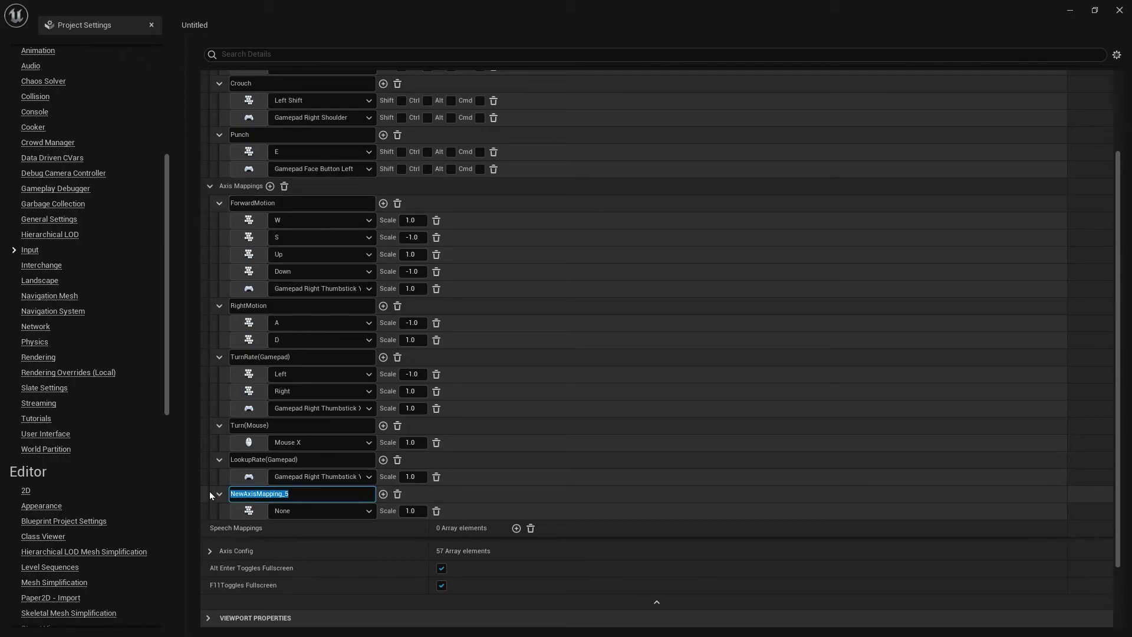
{"action": "type", "text": "Look"}
{"action": "type", "text": "Up"}
{"action": "type", "text": "()"}
{"action": "type", "text": "Mouse"}
{"action": "key", "text": "Return"}
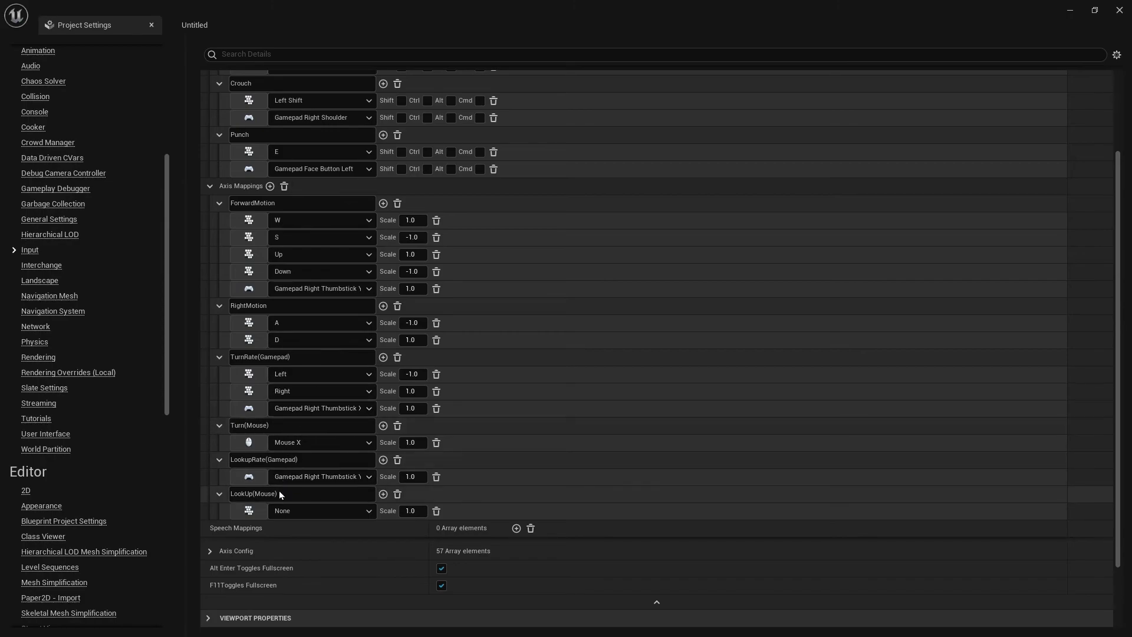
Step: Bind the LookUp(Mouse) axis mapping to Mouse Y
{"action": "left_click", "coordinate": [297, 512]}
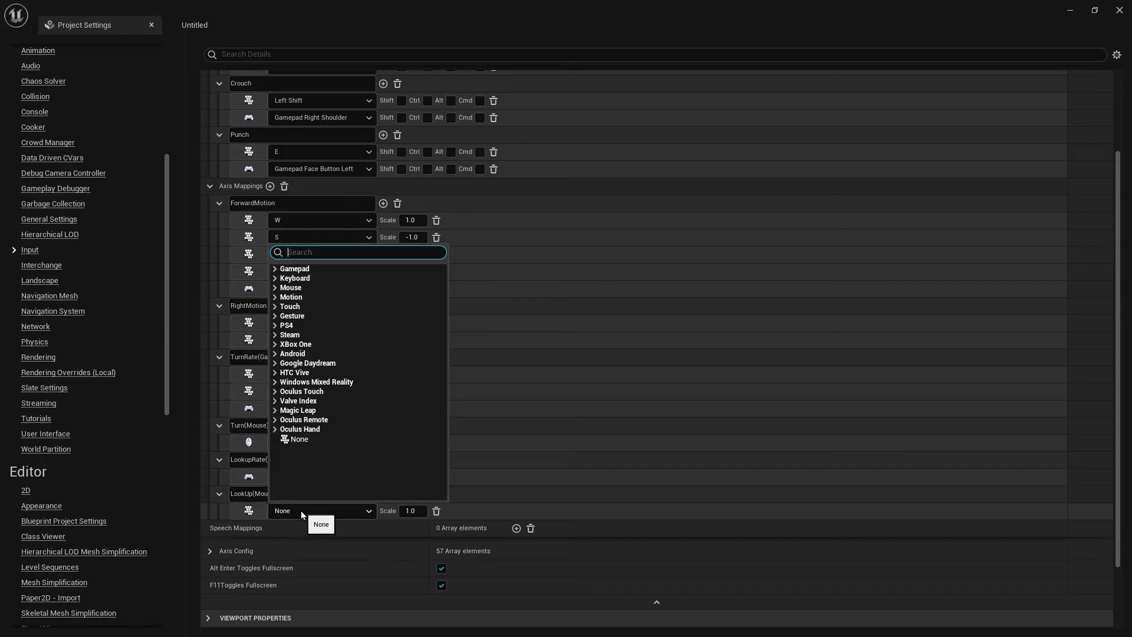
{"action": "type", "text": "mouse"}
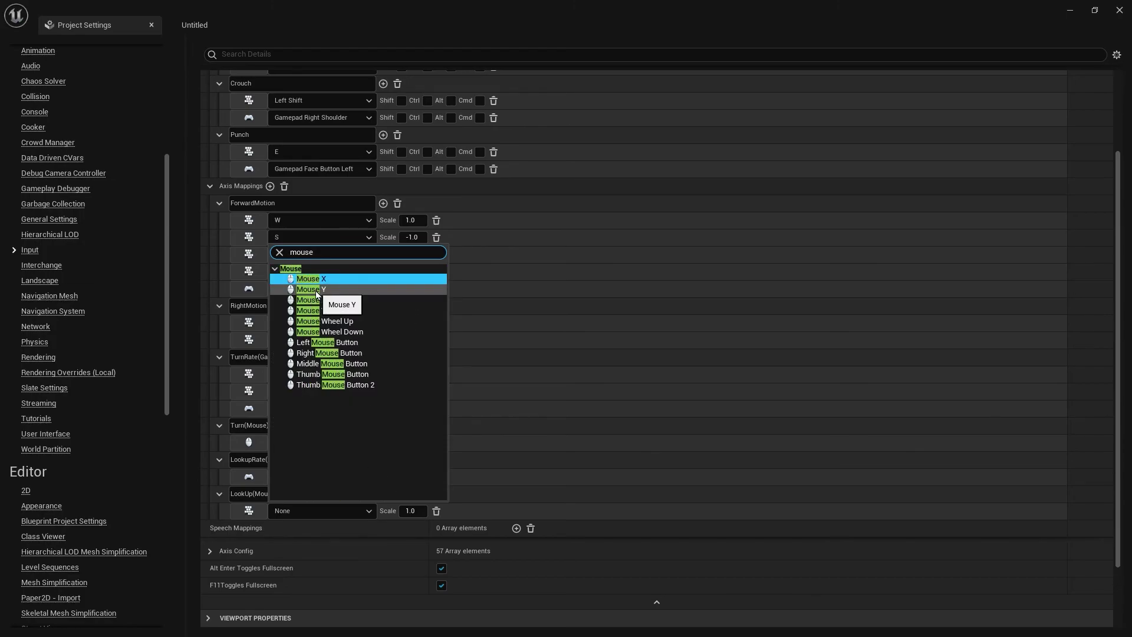
{"action": "left_click", "coordinate": [324, 290]}
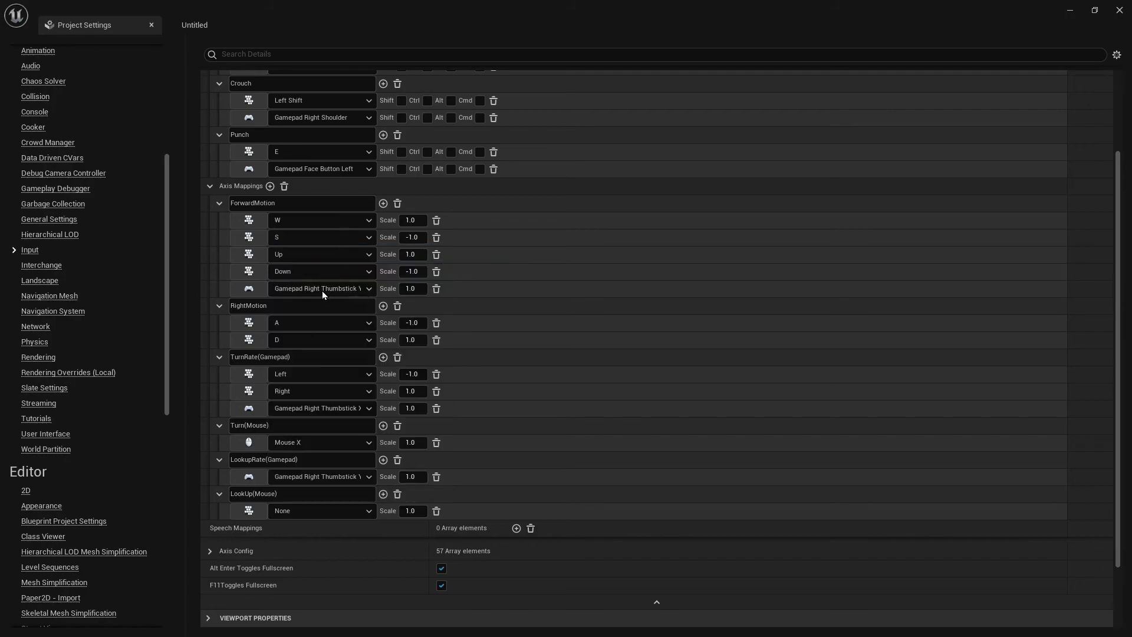
Step: Review the complete list of action and axis mappings, checking their bound keys and scale values
{"action": "scroll", "coordinate": [320, 447], "scroll_direction": "down", "scroll_amount": 2}
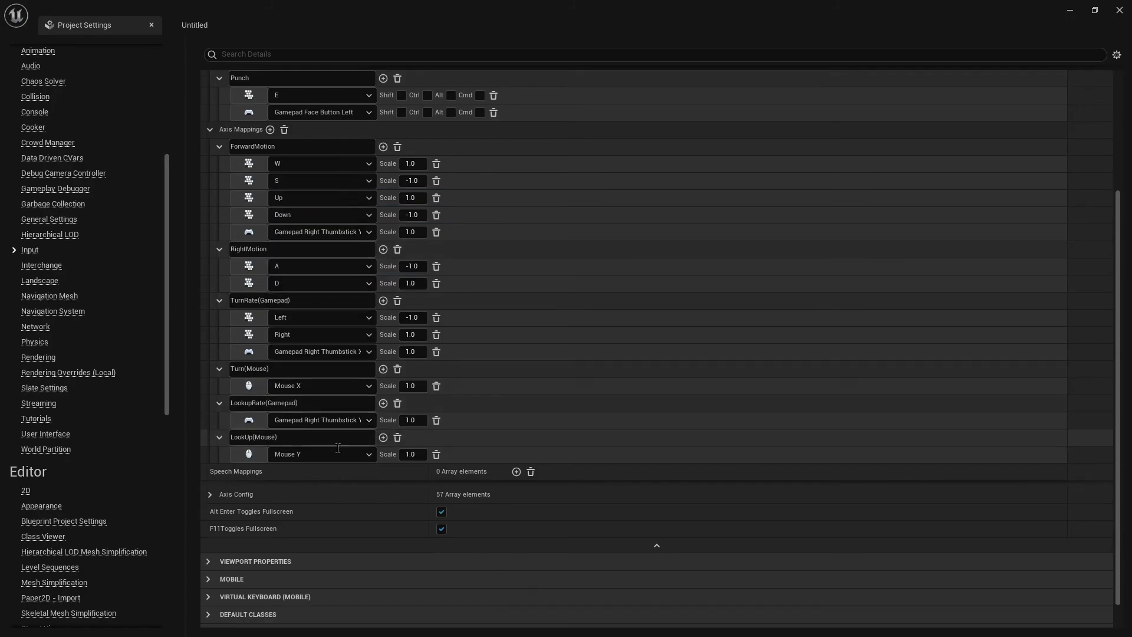
{"action": "scroll", "coordinate": [324, 442], "scroll_direction": "up", "scroll_amount": 3}
{"action": "scroll", "coordinate": [317, 420], "scroll_direction": "up", "scroll_amount": 3}
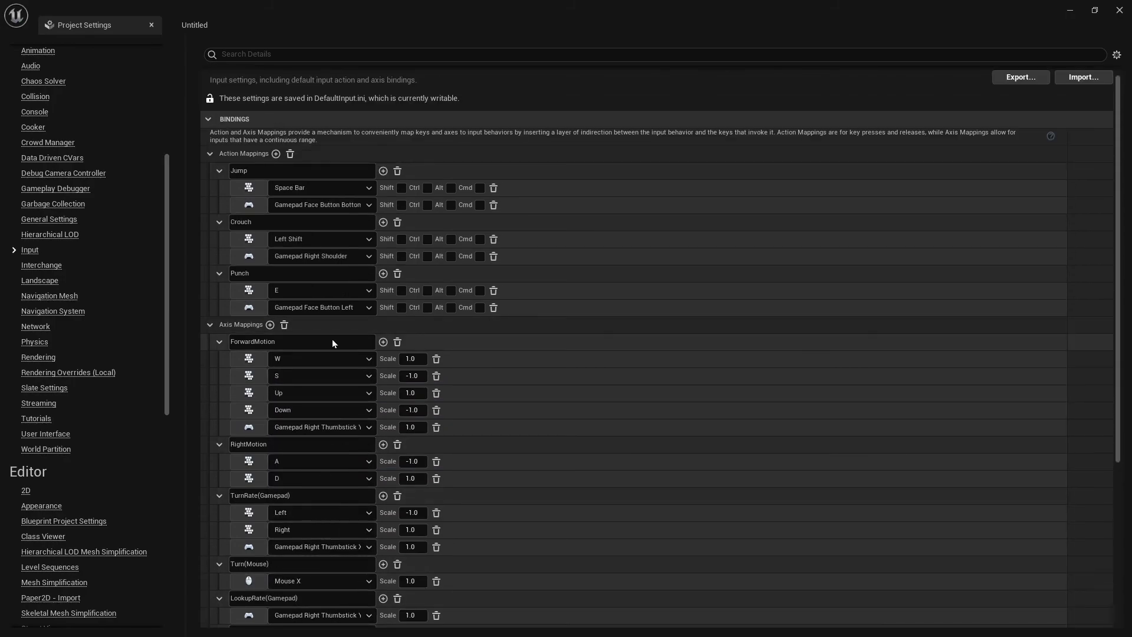
{"action": "scroll", "coordinate": [331, 338], "scroll_direction": "down", "scroll_amount": 4}
{"action": "scroll", "coordinate": [331, 475], "scroll_direction": "up", "scroll_amount": 5}
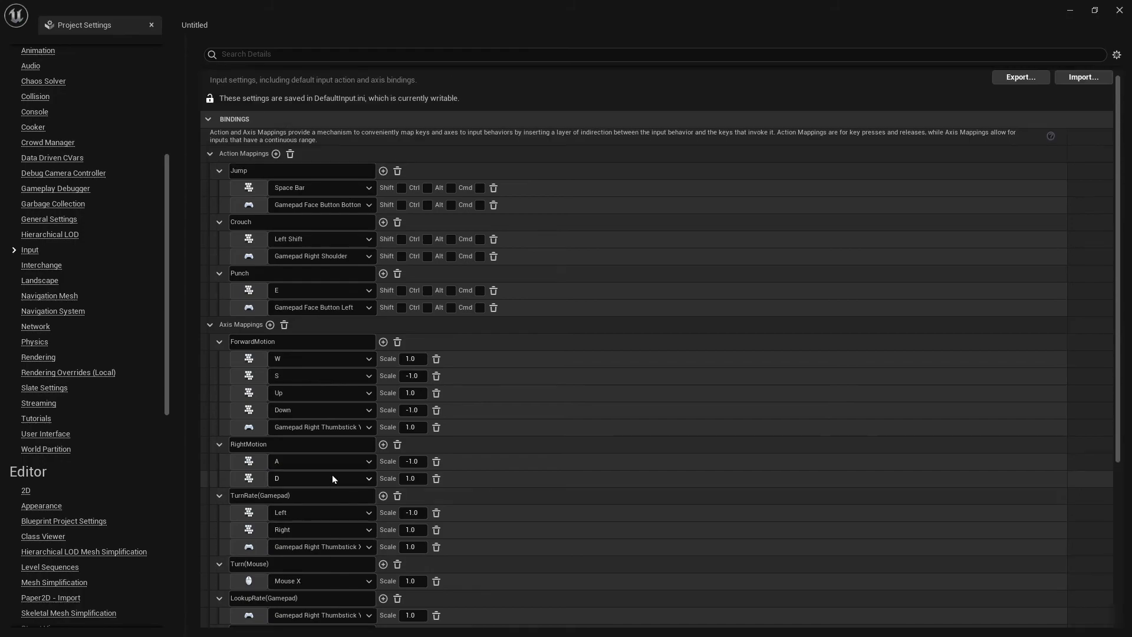
{"action": "scroll", "coordinate": [331, 348], "scroll_direction": "up", "scroll_amount": 1}
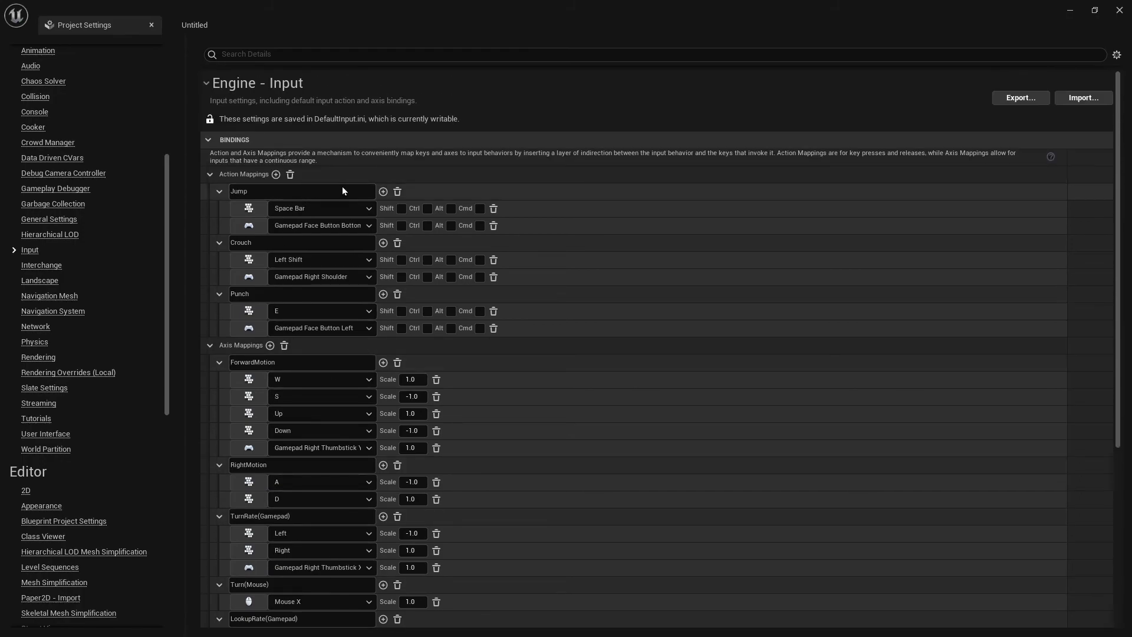
{"action": "scroll", "coordinate": [316, 221], "scroll_direction": "down", "scroll_amount": 3}
{"action": "scroll", "coordinate": [307, 226], "scroll_direction": "up", "scroll_amount": 3}
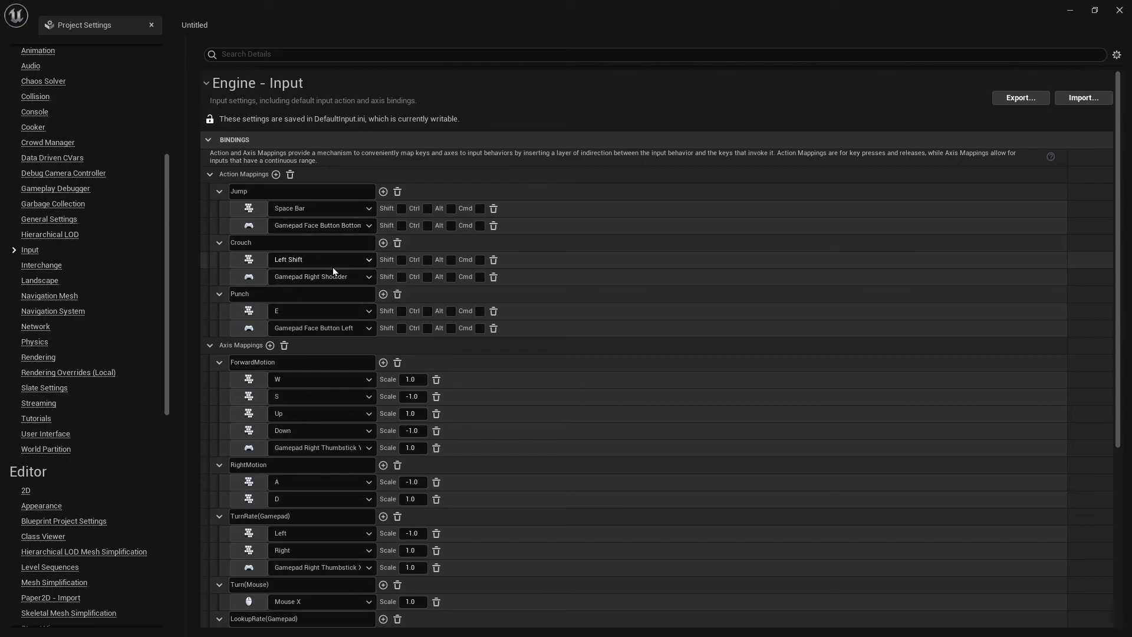
{"action": "scroll", "coordinate": [330, 267], "scroll_direction": "down", "scroll_amount": 4}
{"action": "scroll", "coordinate": [331, 268], "scroll_direction": "up", "scroll_amount": 2}
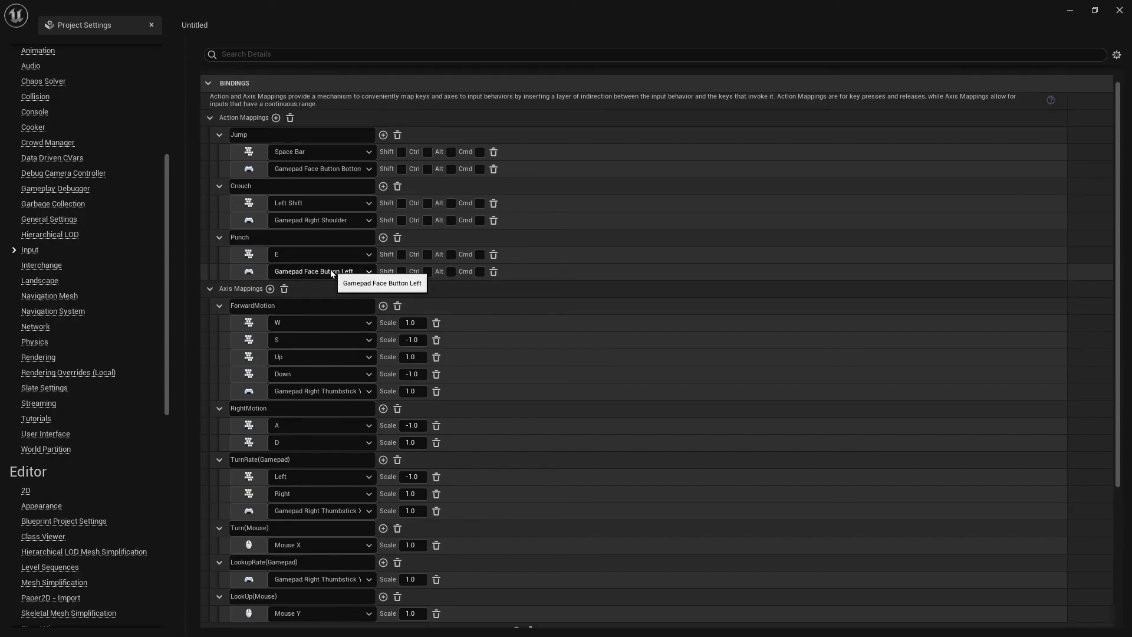
{"action": "scroll", "coordinate": [335, 268], "scroll_direction": "up", "scroll_amount": 2}
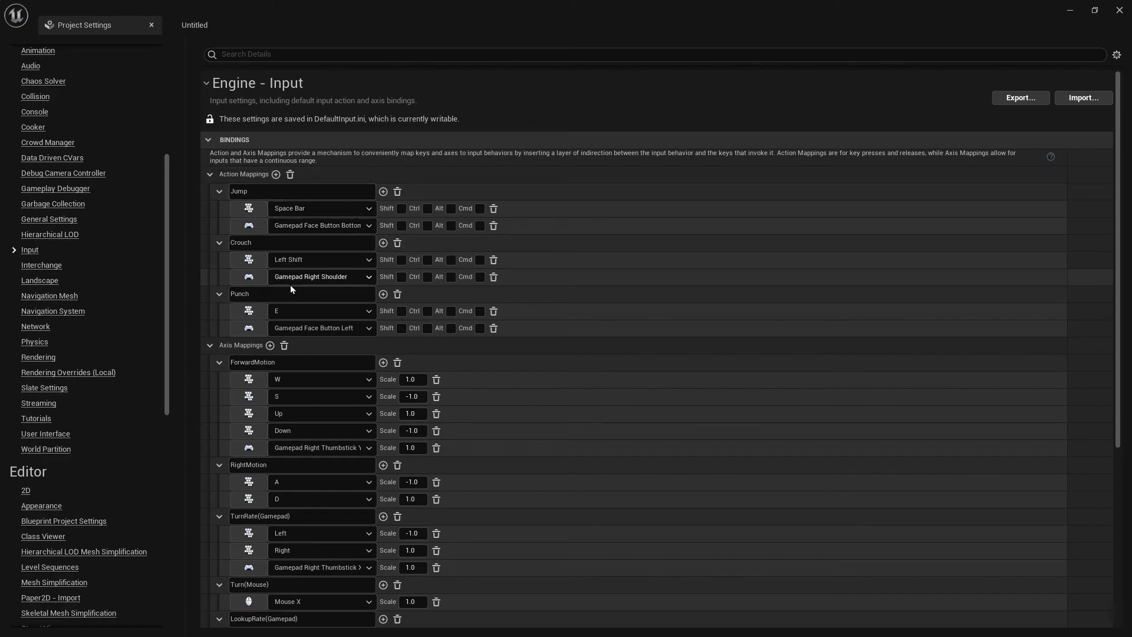
{"action": "scroll", "coordinate": [292, 291], "scroll_direction": "down", "scroll_amount": 5}
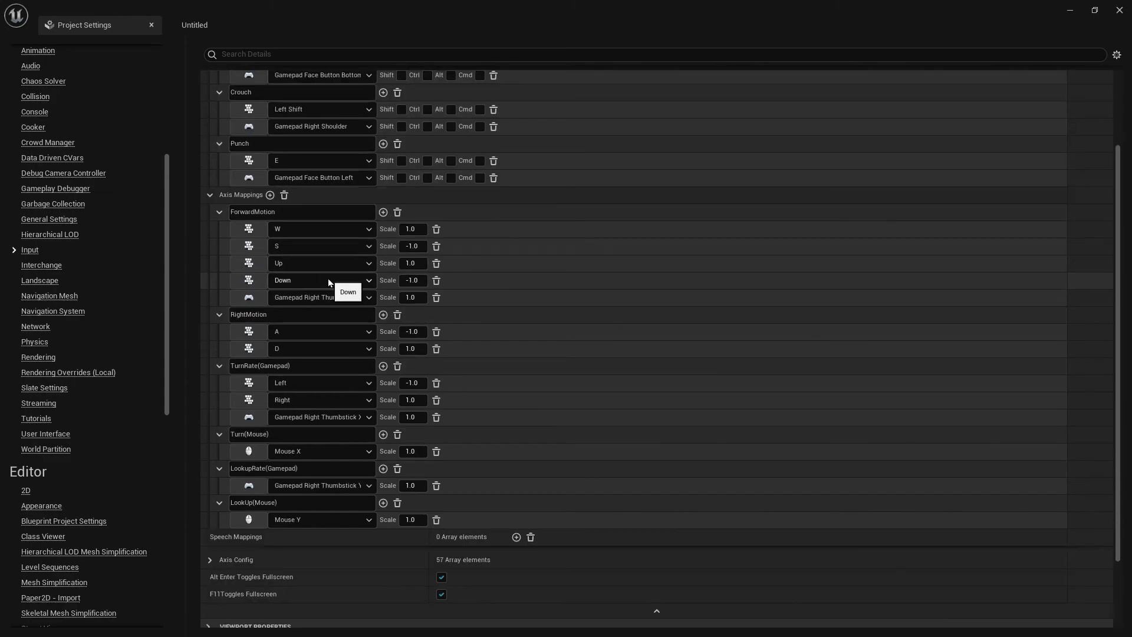